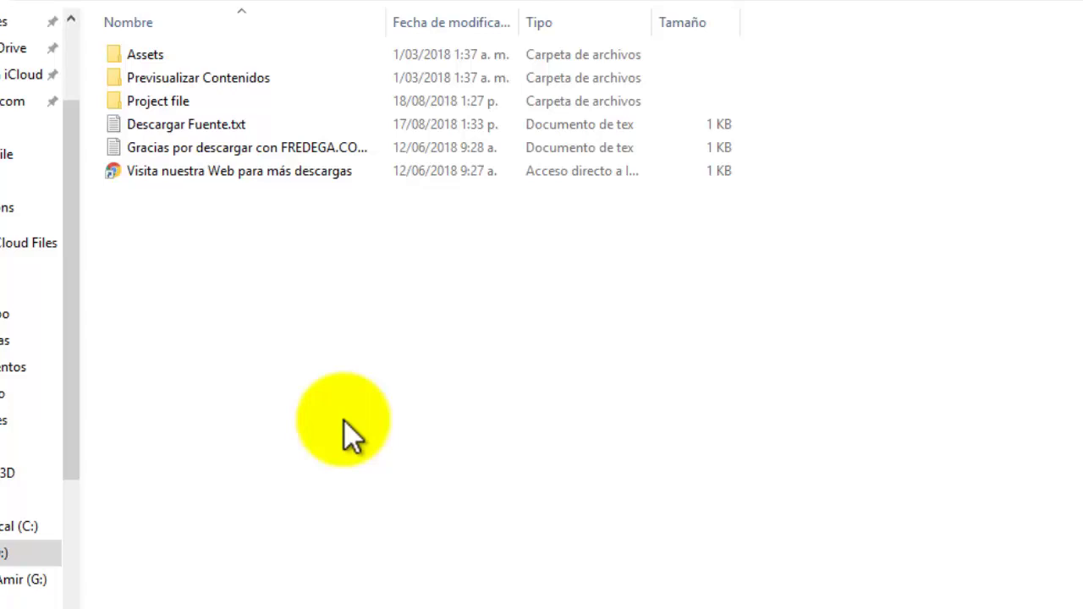
Open the pack's Previsualizar Contenidos > Titles preview folder in File Explorer
left_click(295, 346)
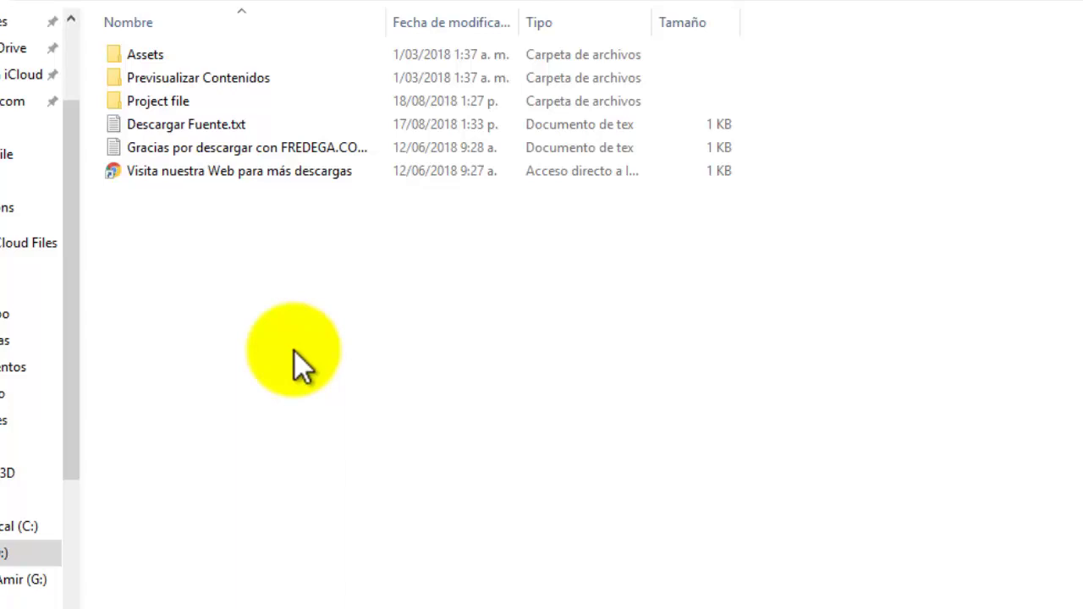
left_click(287, 328)
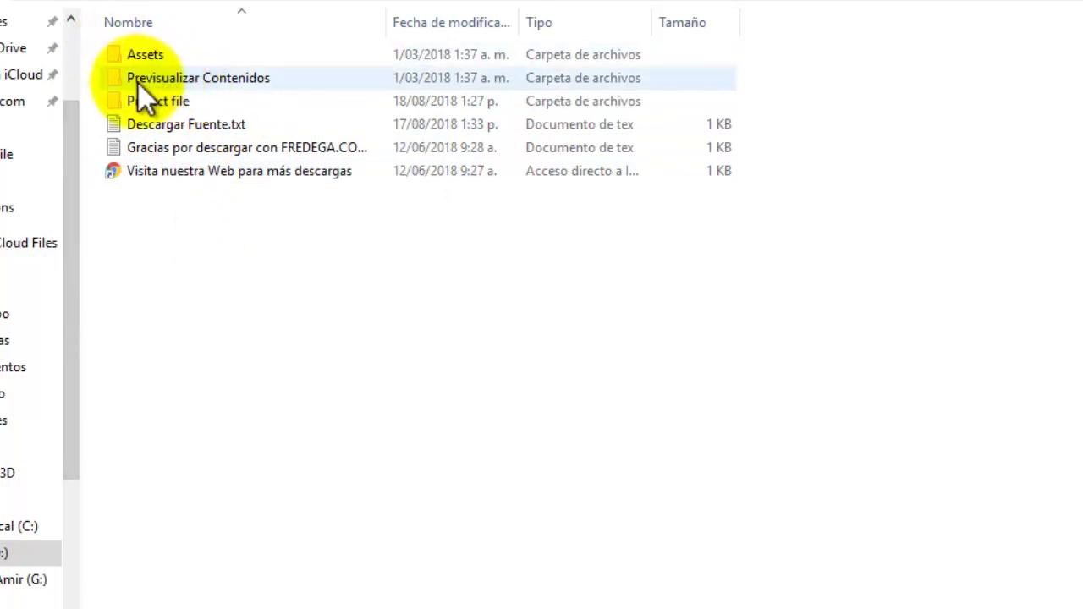
left_click(209, 79)
double_click(209, 79)
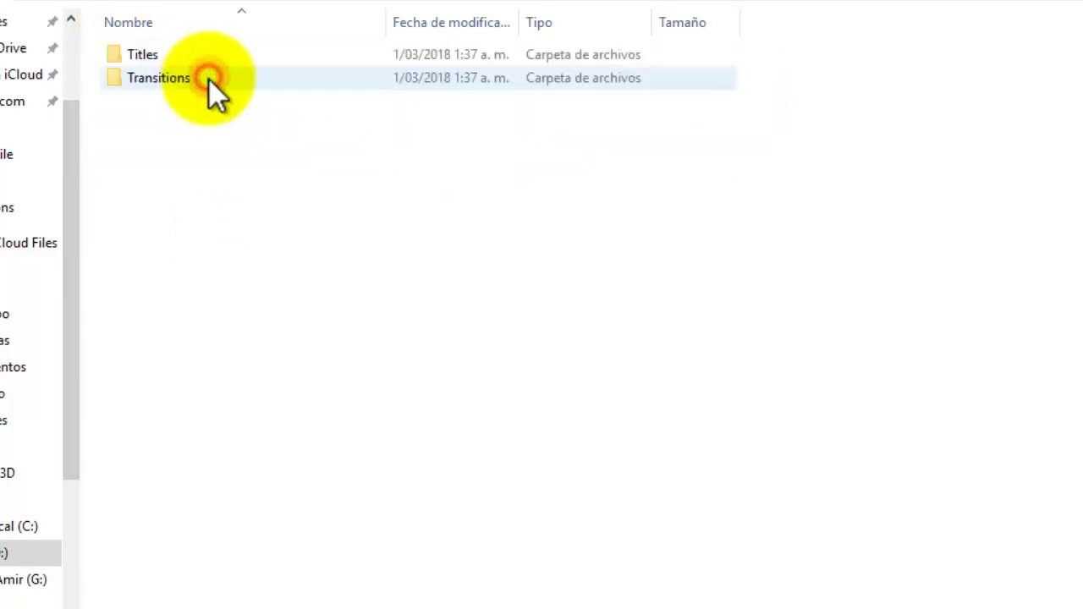
double_click(145, 56)
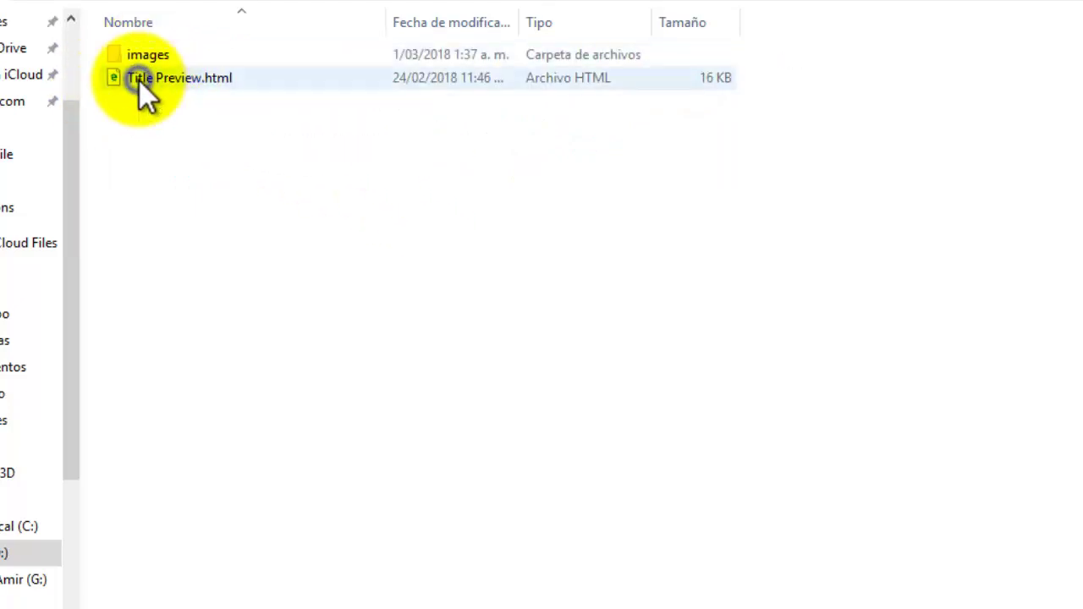
Open Title Preview.html in Google Chrome
right_click(140, 82)
left_click(319, 155)
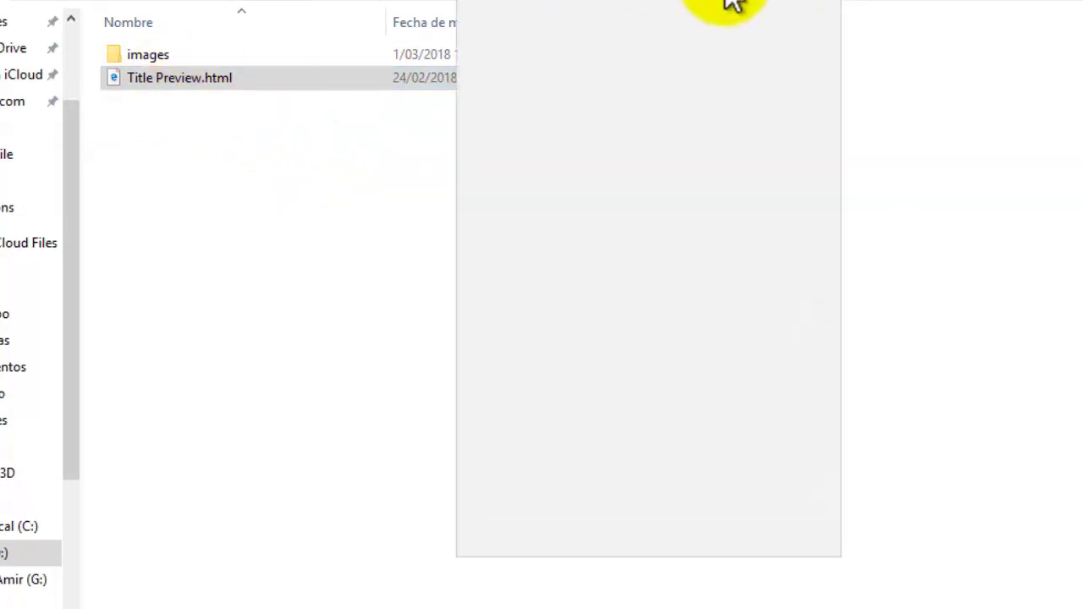
left_click(246, 149)
right_click(184, 84)
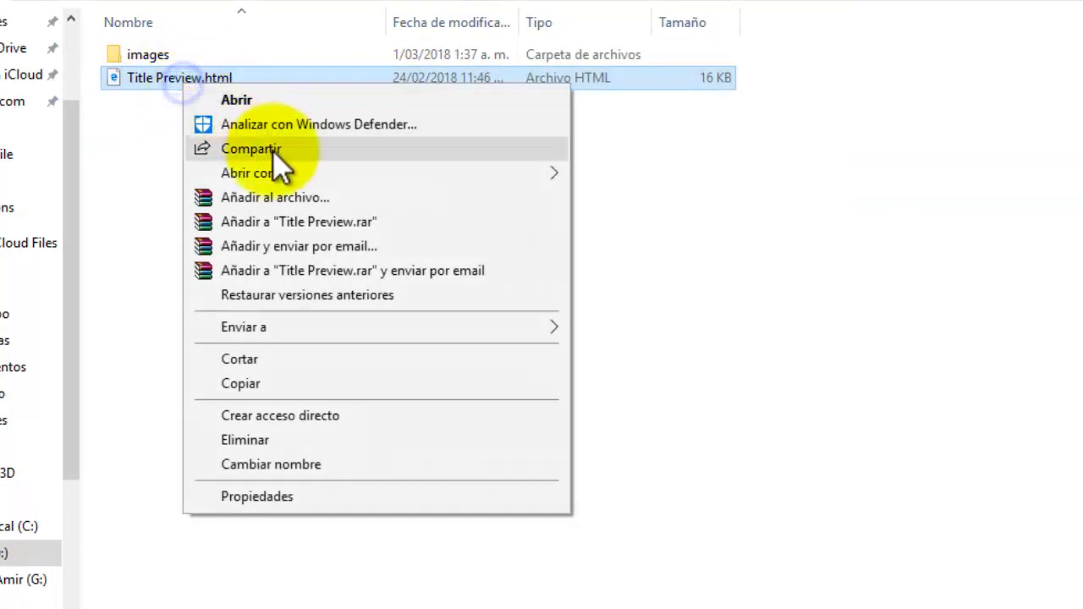
mouse_move(298, 178)
left_click(650, 200)
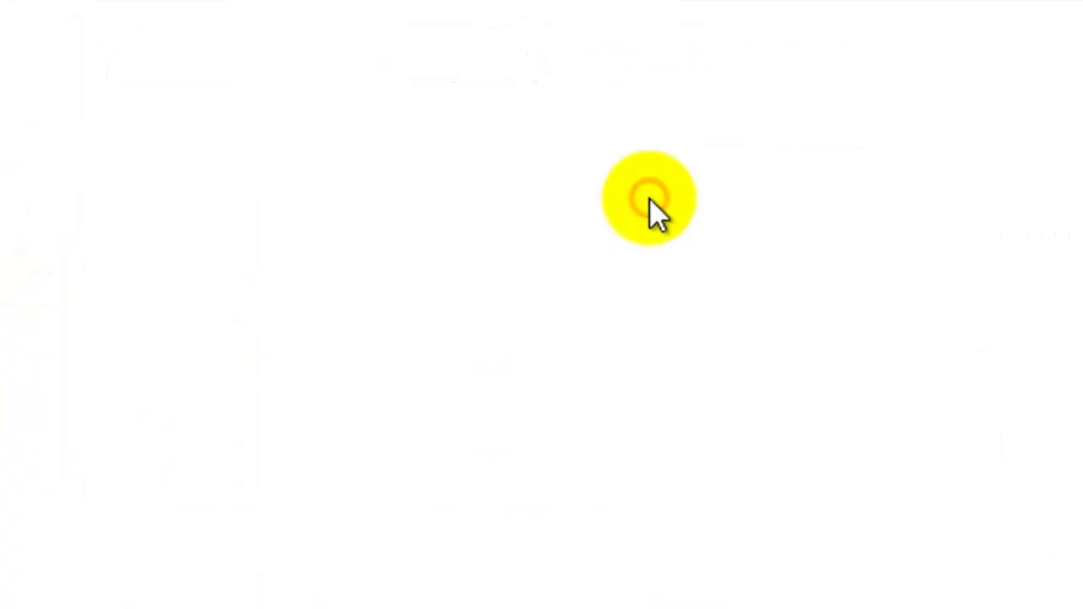
Scroll through the Title Preview page to review animated titles 05 to 23
scroll(379, 157, "down", 3)
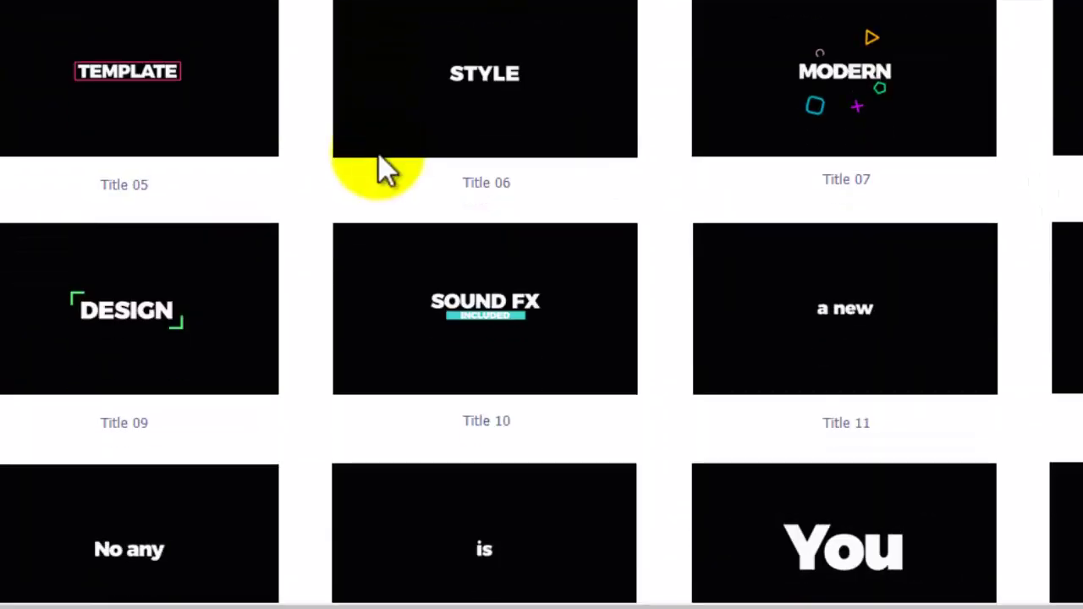
scroll(380, 157, "up", 3)
scroll(380, 165, "down", 6)
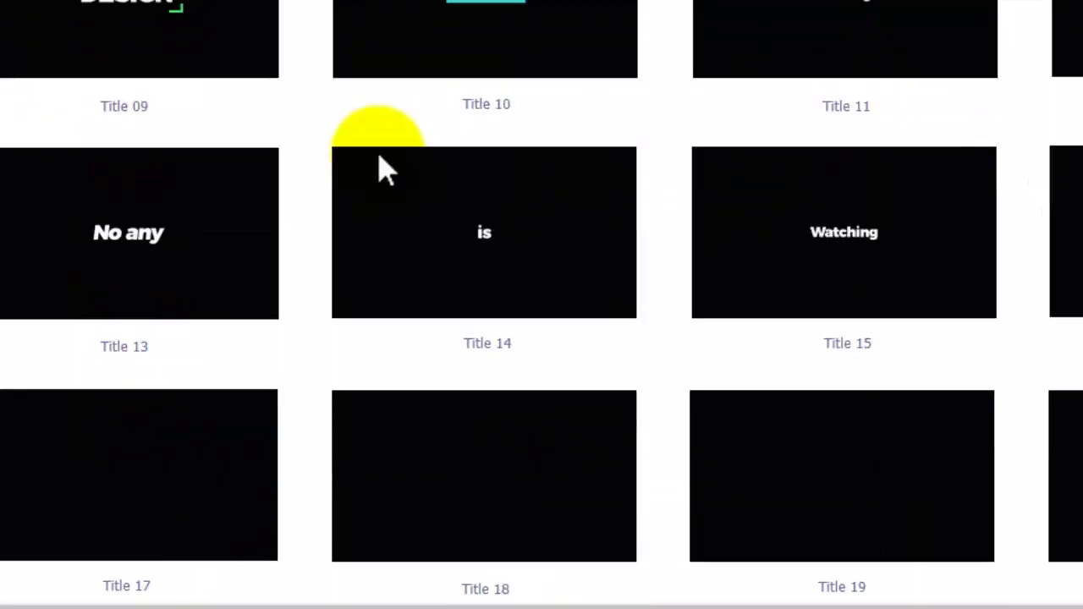
scroll(380, 165, "down", 3)
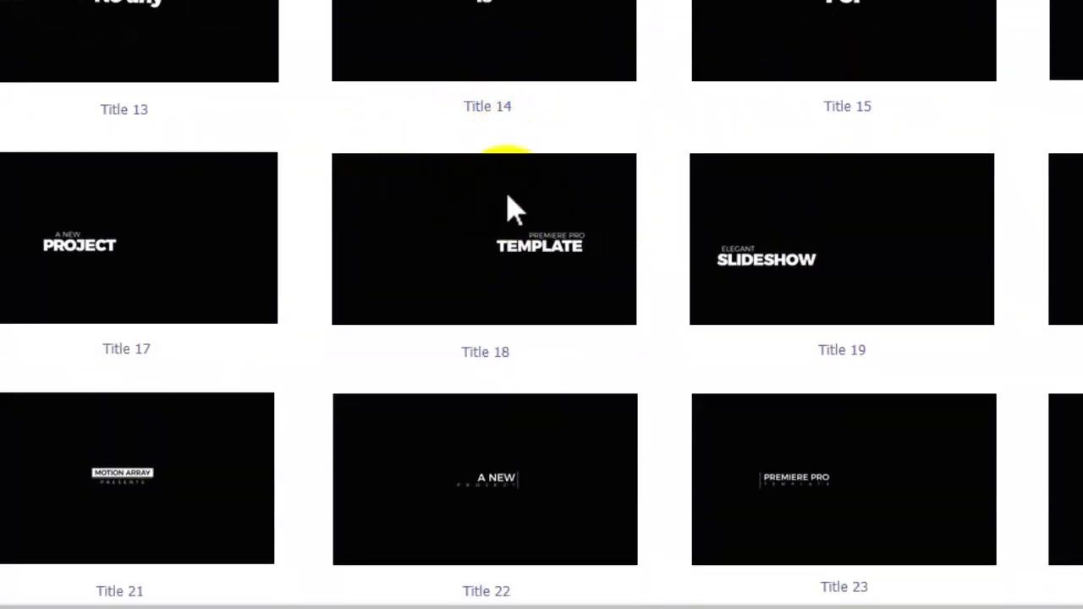
scroll(508, 228, "down", 3)
scroll(500, 279, "down", 1)
scroll(488, 313, "up", 4)
scroll(487, 309, "up", 5)
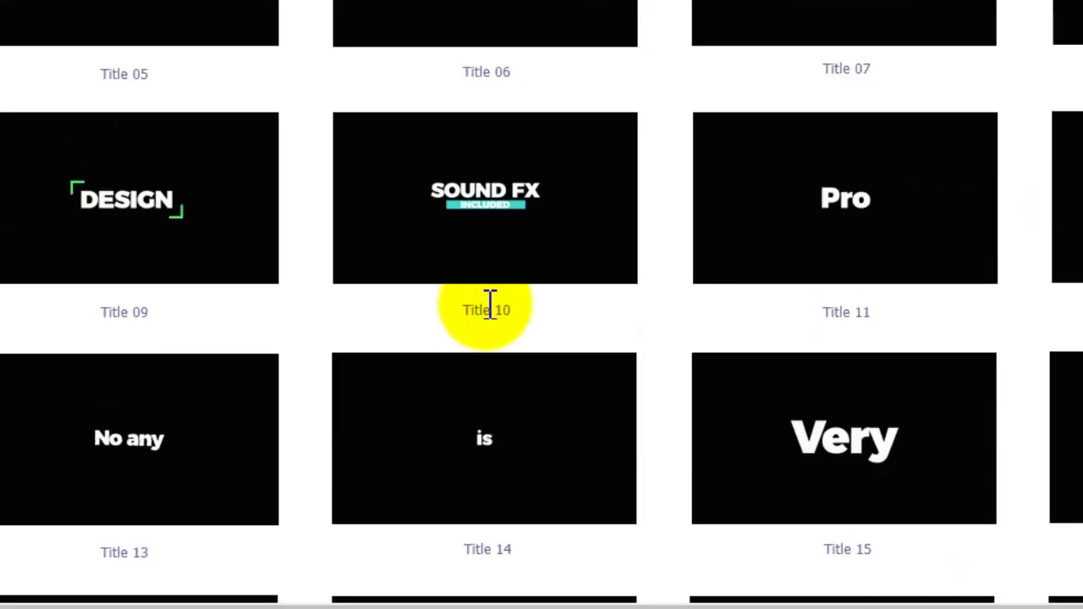
scroll(488, 301, "up", 3)
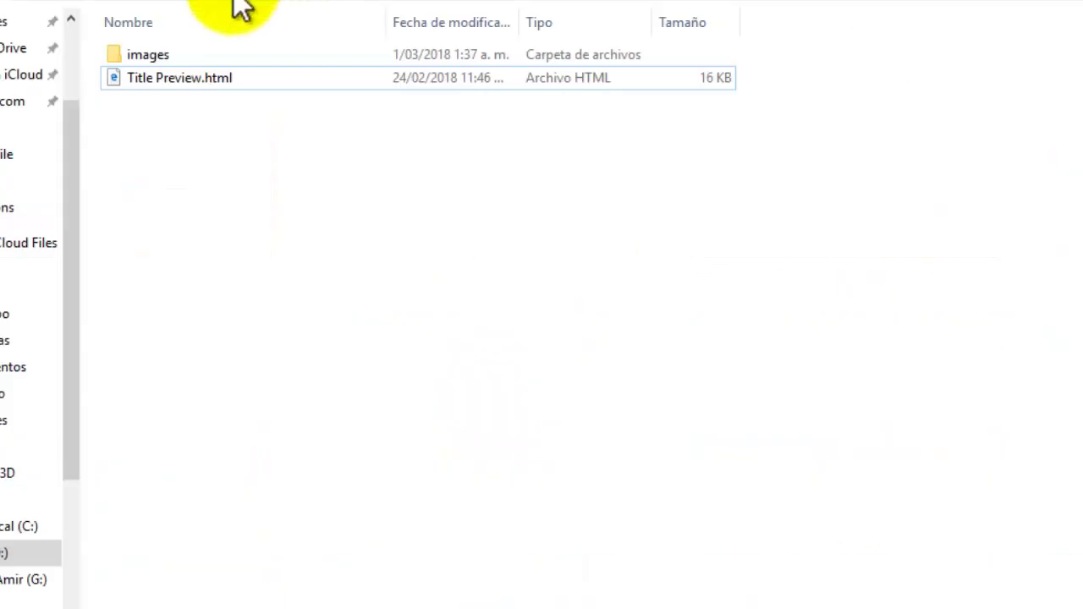
Open 200+ Pack_Transitions_Titles_Sound FX_Edit_1.prproj from the pack's Project file folder
left_click(6, 11)
left_click(4, 12)
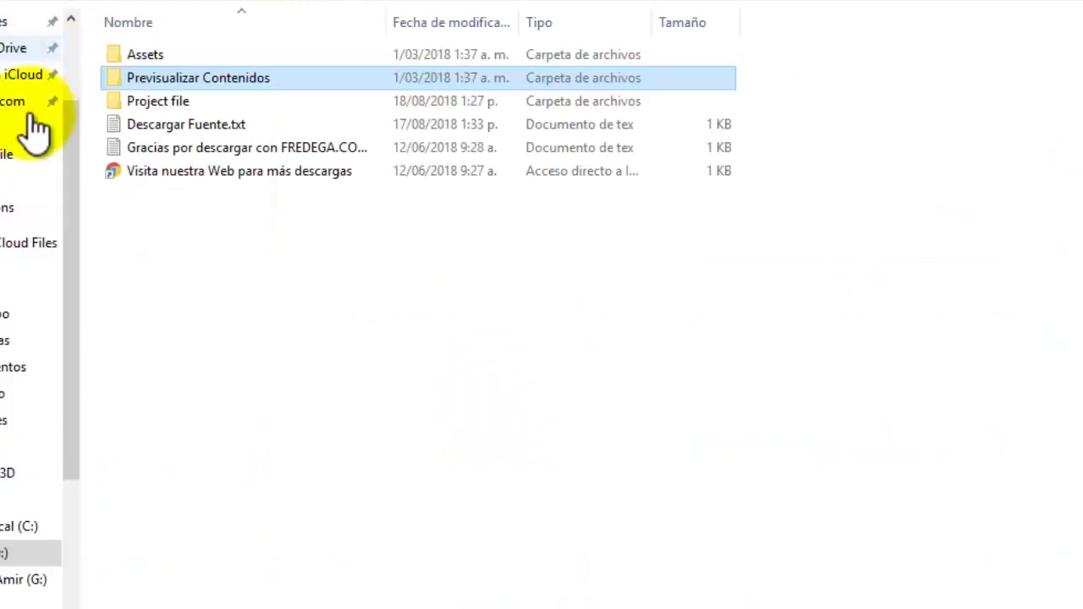
double_click(159, 104)
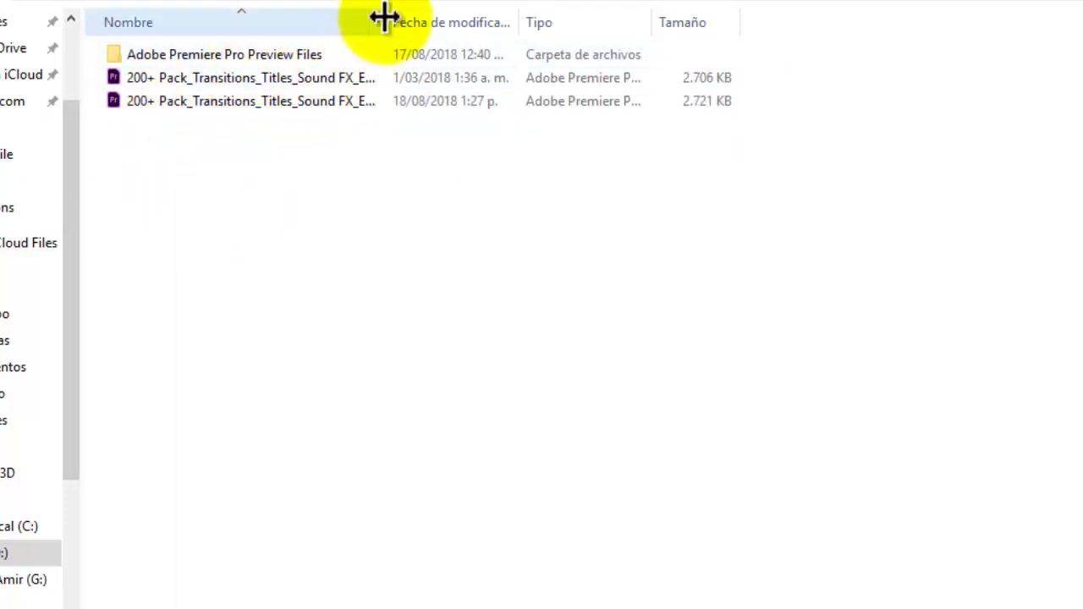
left_click_drag(387, 17, 483, 16)
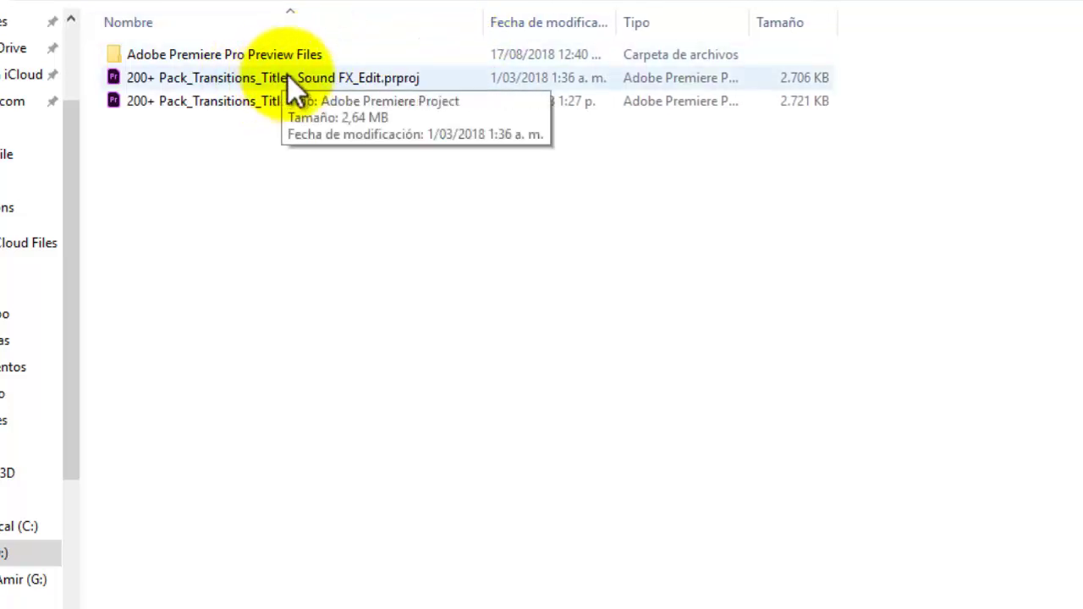
left_click(276, 101)
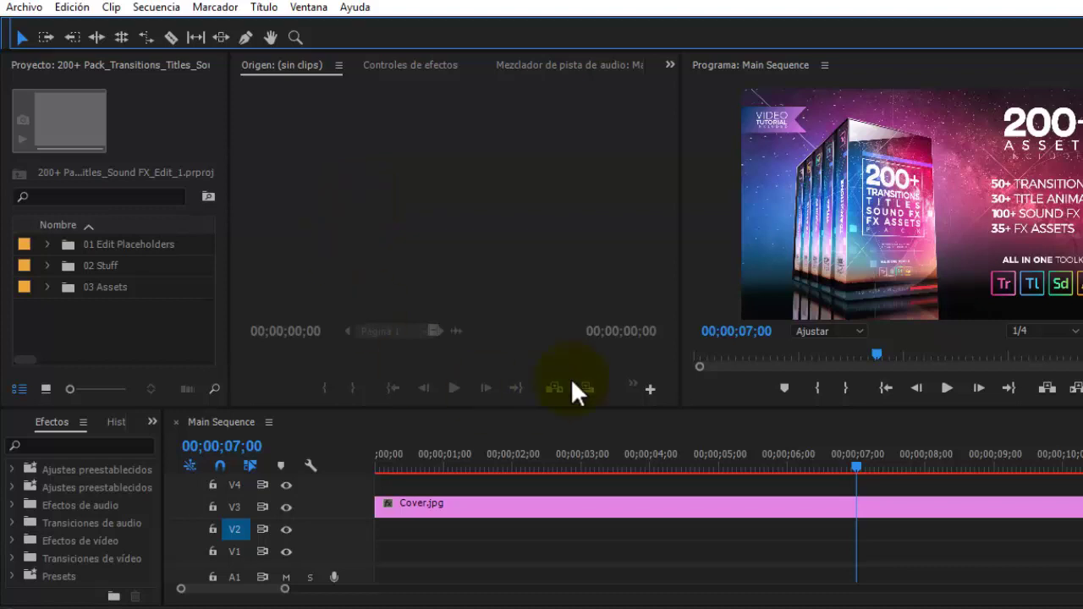
Create a new sequence, Secuencia 37, with the default settings
left_click(83, 316)
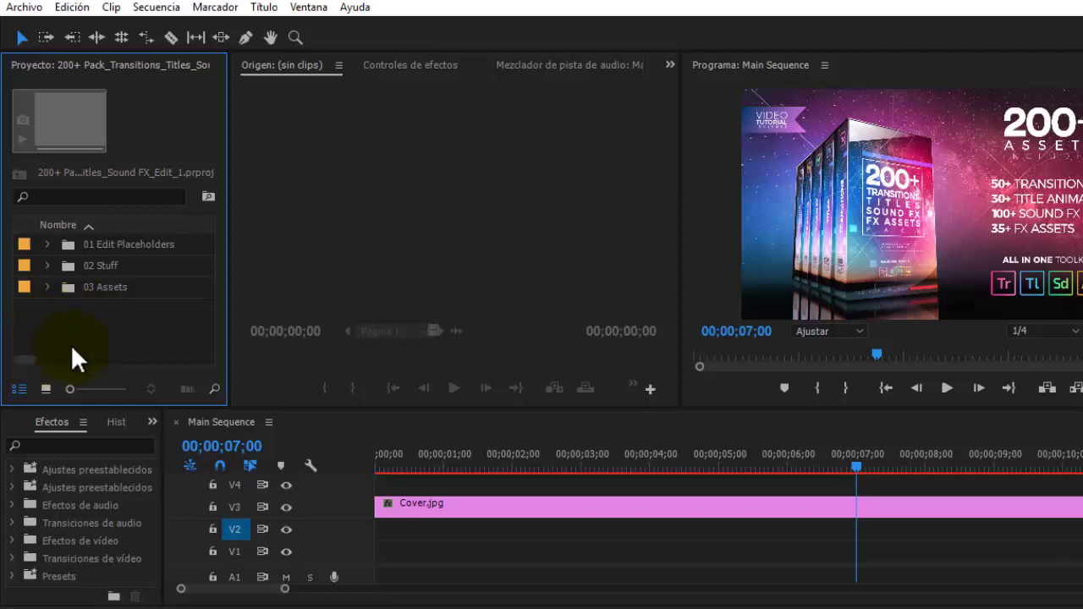
right_click(64, 330)
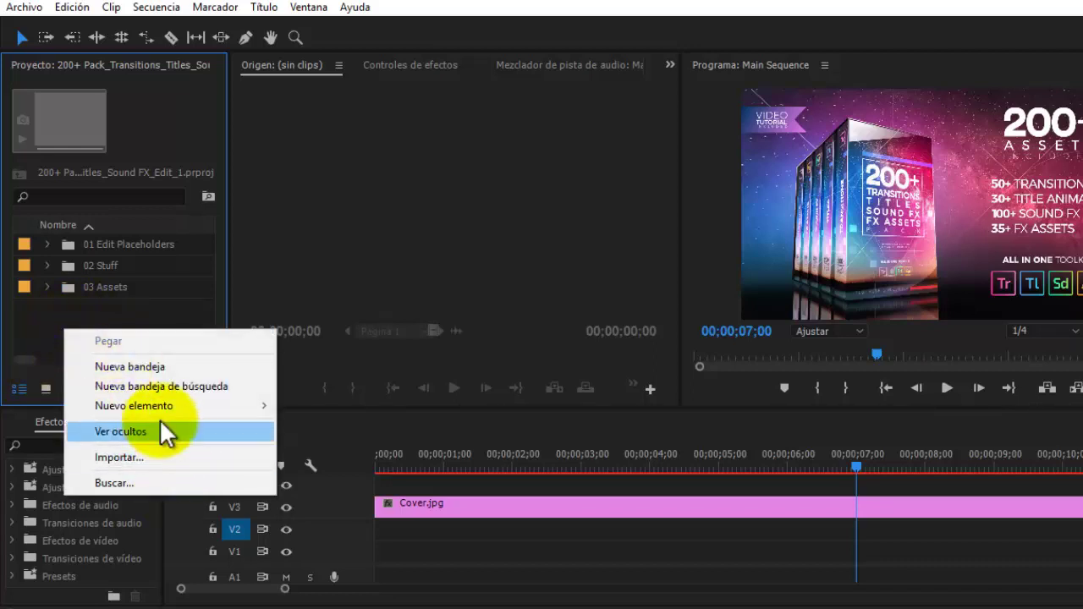
mouse_move(154, 408)
left_click(331, 398)
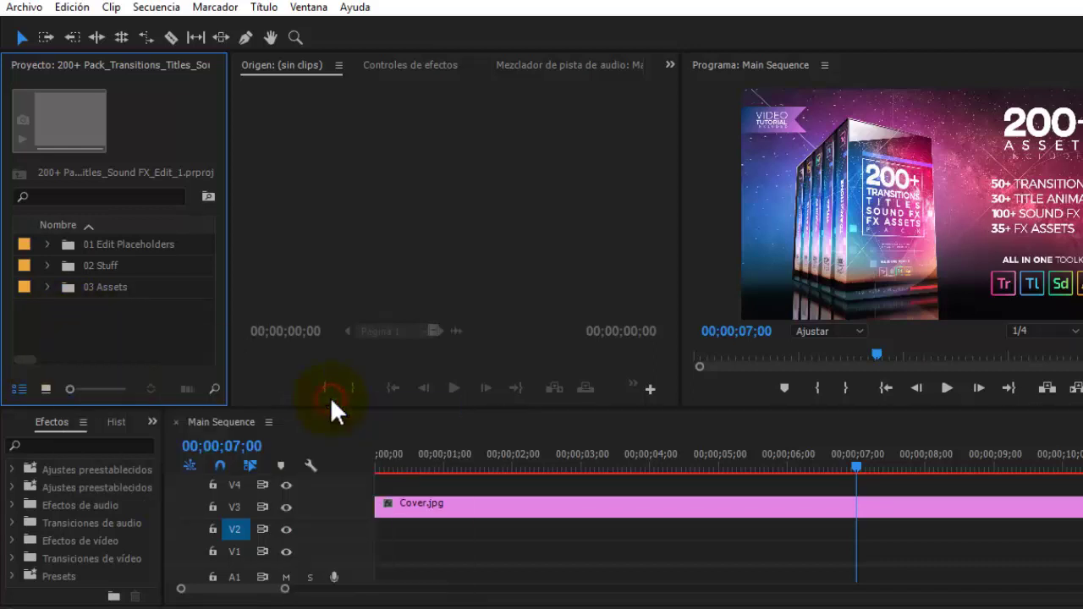
key("Return")
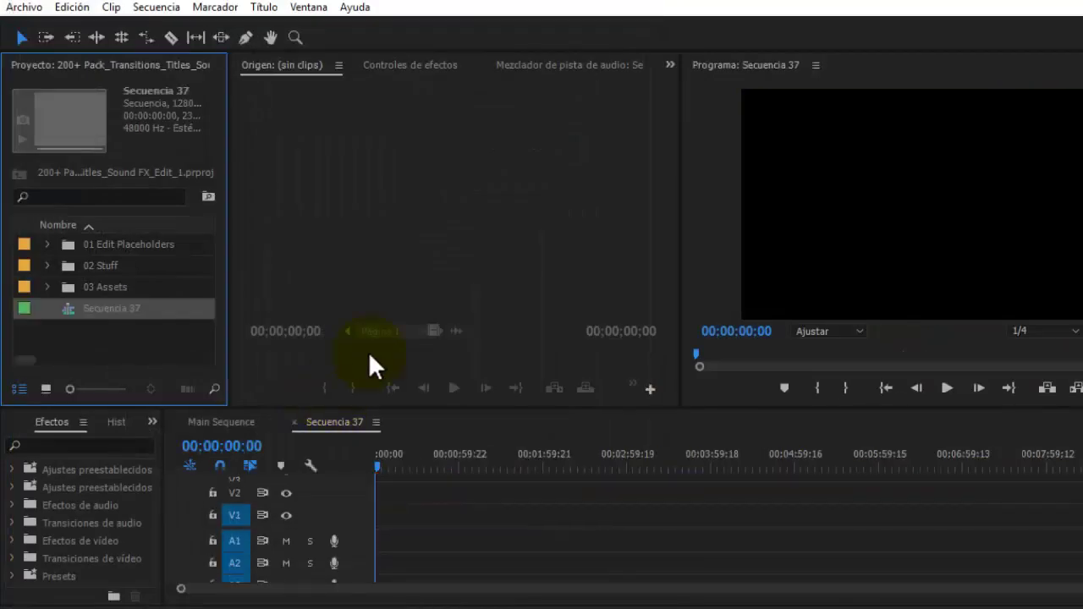
left_click(84, 342)
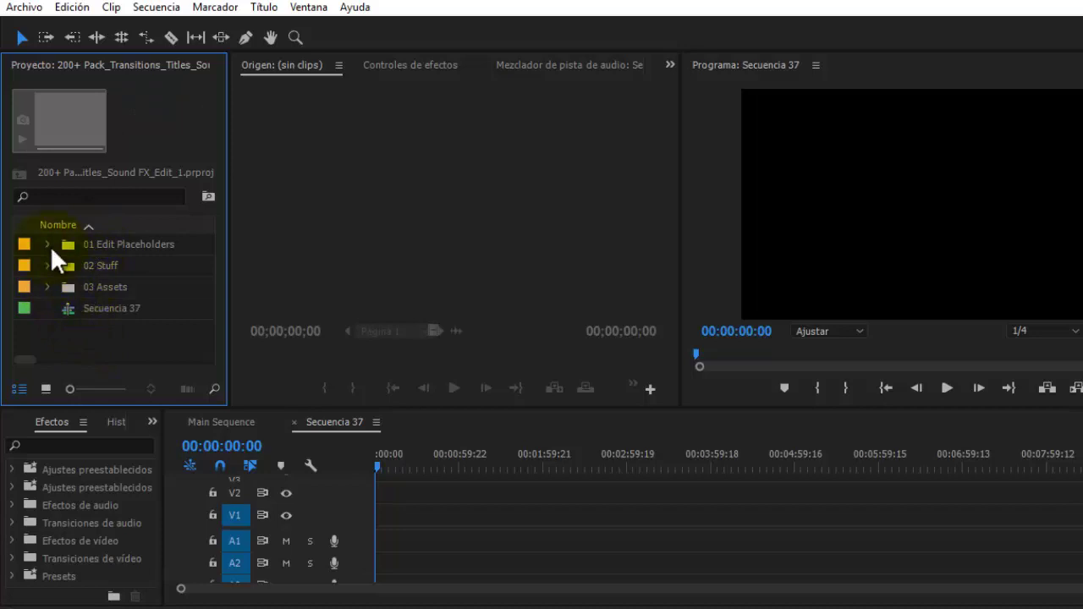
Inspect the 01 Edit Placeholders, 02 Stuff and 03 Assets bins, then collapse 02 Stuff
left_click(106, 247)
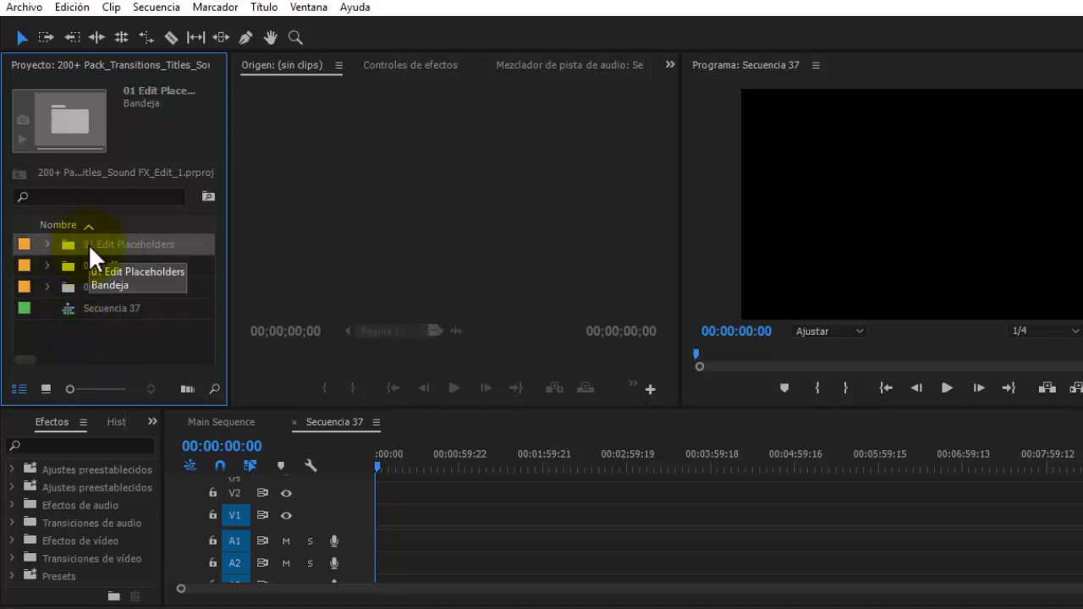
left_click(101, 267)
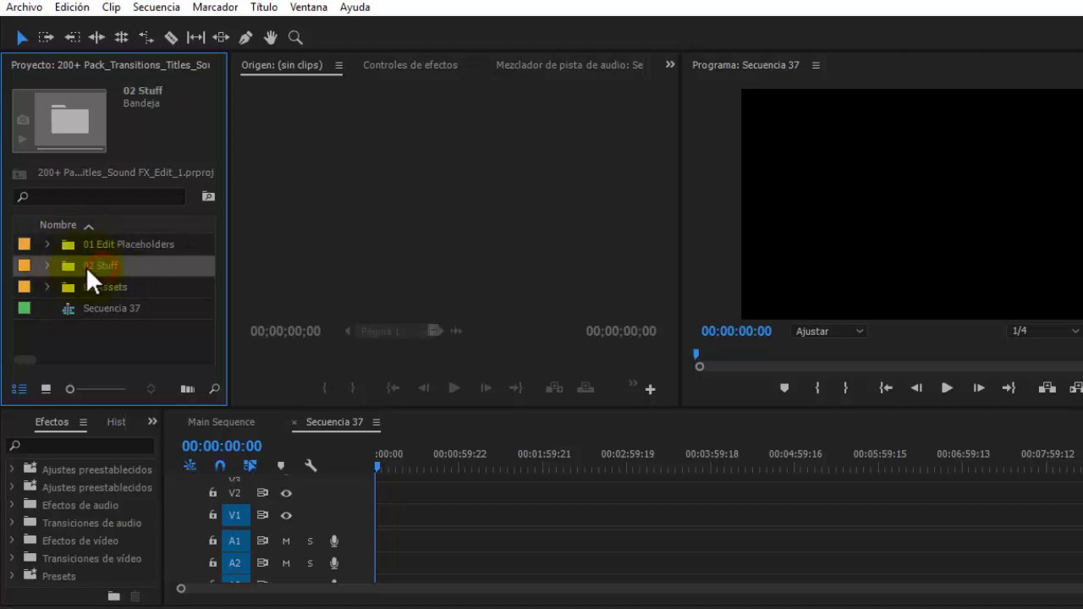
left_click(104, 288)
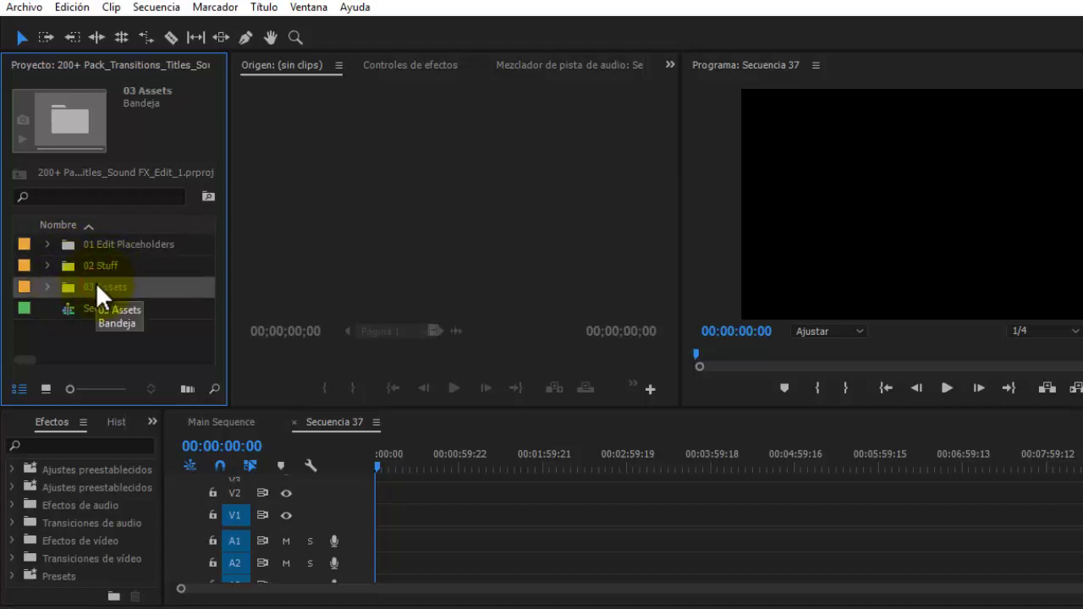
left_click(46, 264)
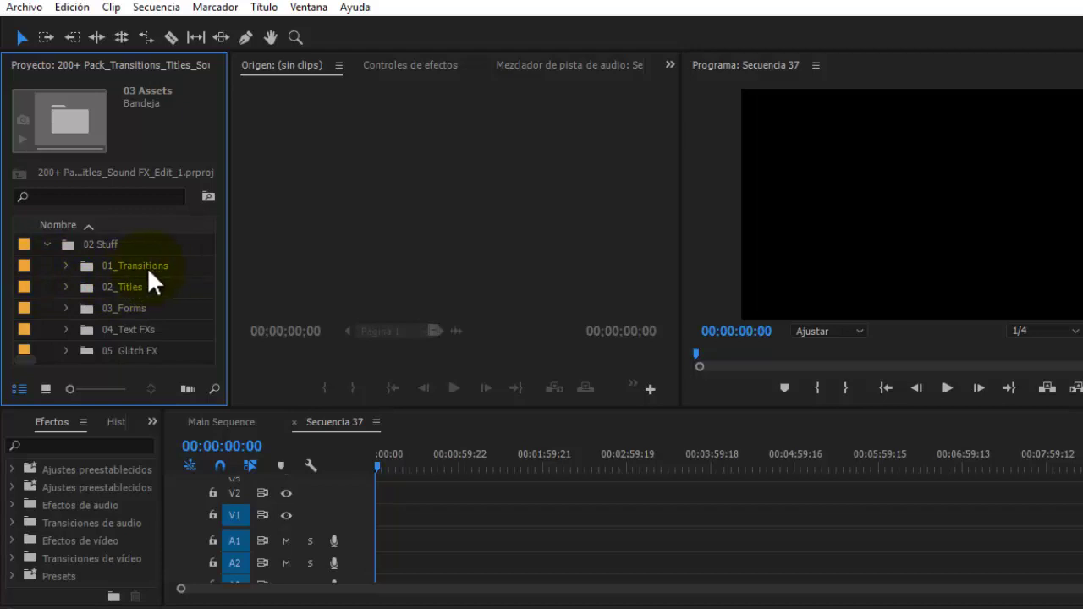
scroll(134, 322, "down", 1)
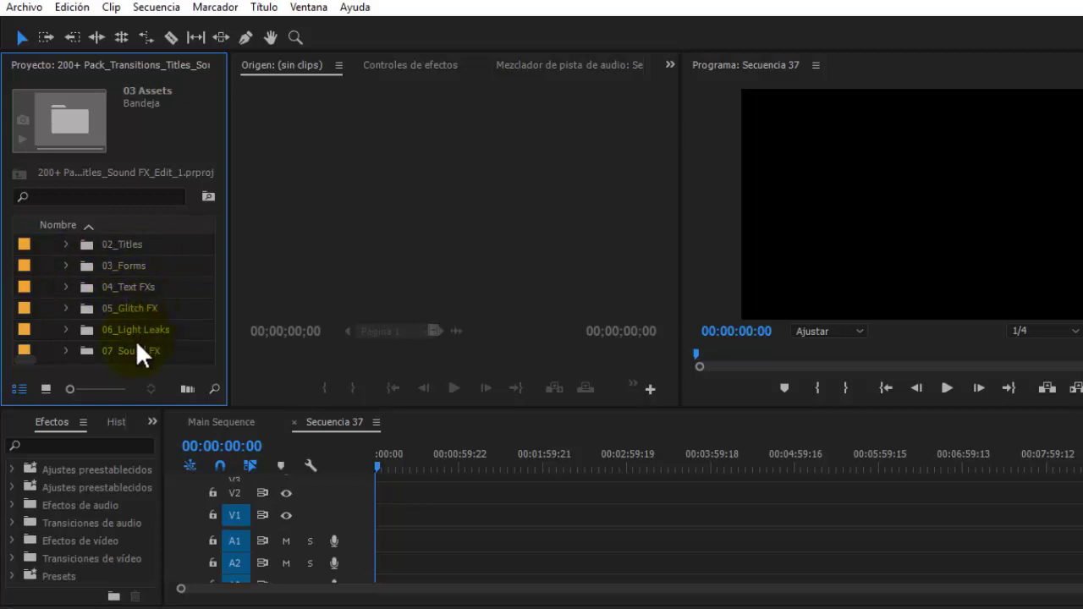
scroll(134, 341, "up", 1)
scroll(133, 343, "up", 1)
scroll(74, 292, "up", 1)
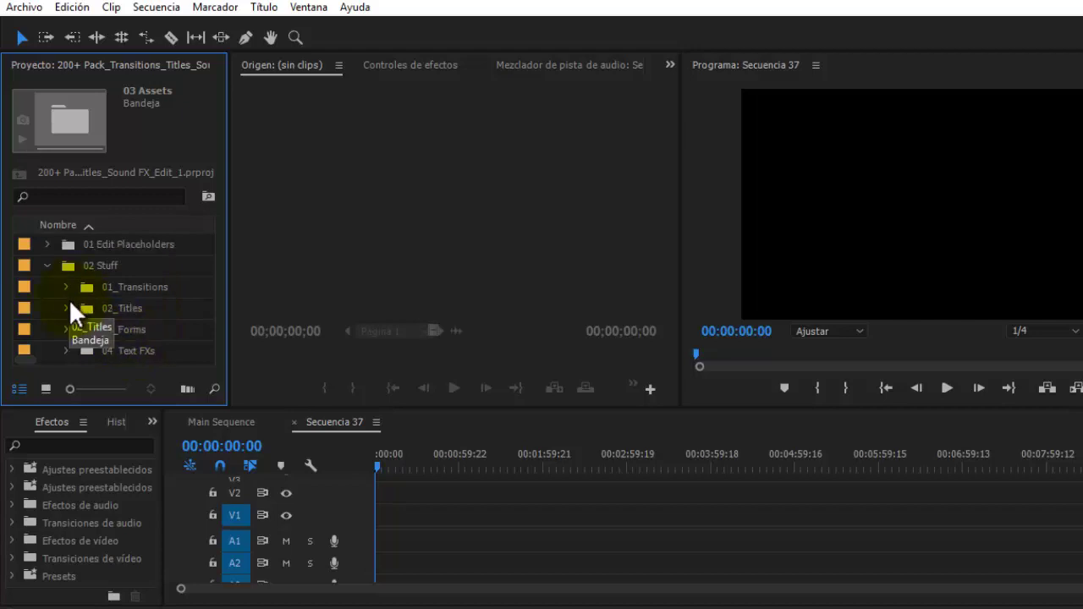
left_click(48, 266)
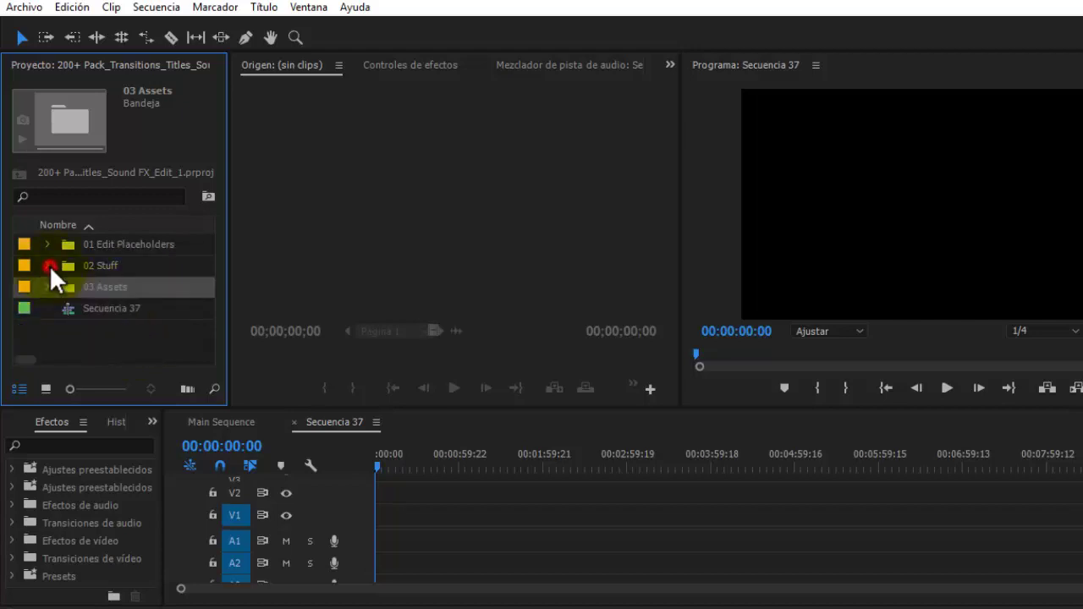
right_click(62, 345)
Import the woman's portrait and the cat photo JPGs into the project
left_click(118, 474)
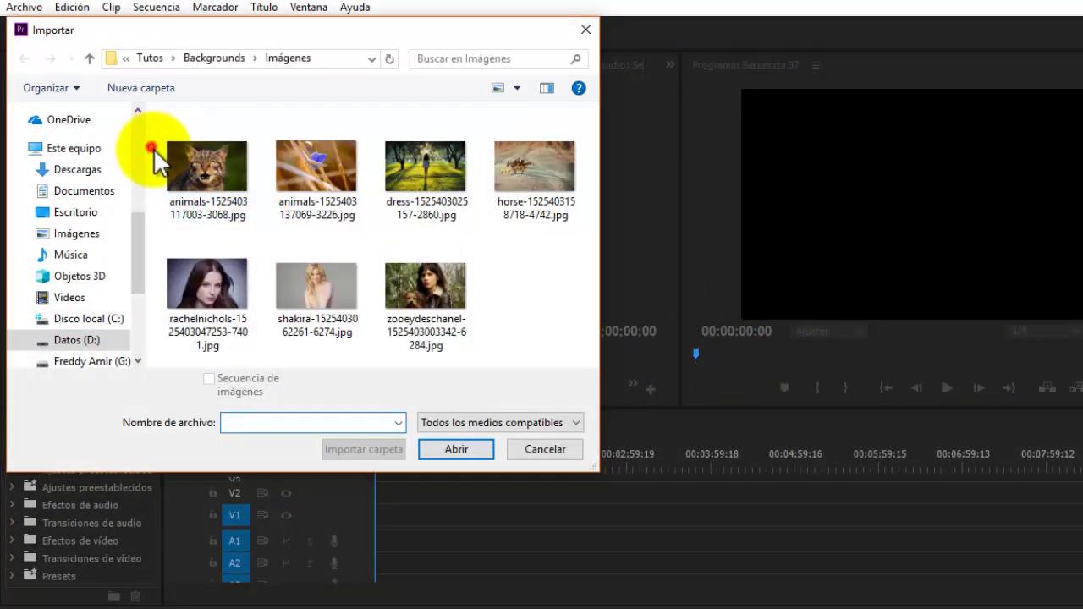
left_click(161, 153)
left_click(440, 450)
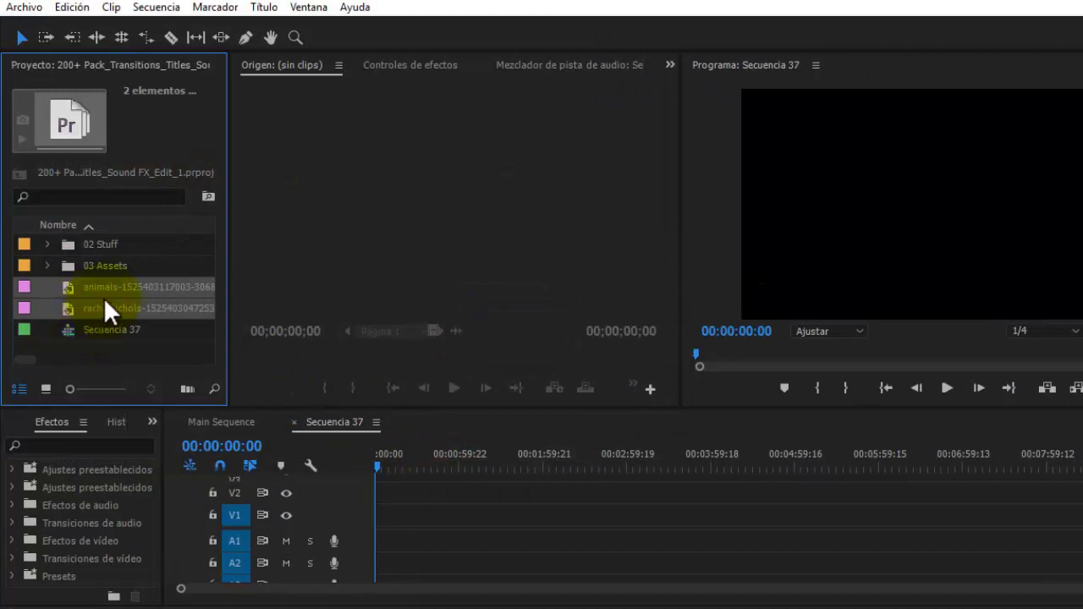
Place both photos back to back on Secuencia 37's video track and preview them
left_click_drag(104, 301, 379, 518)
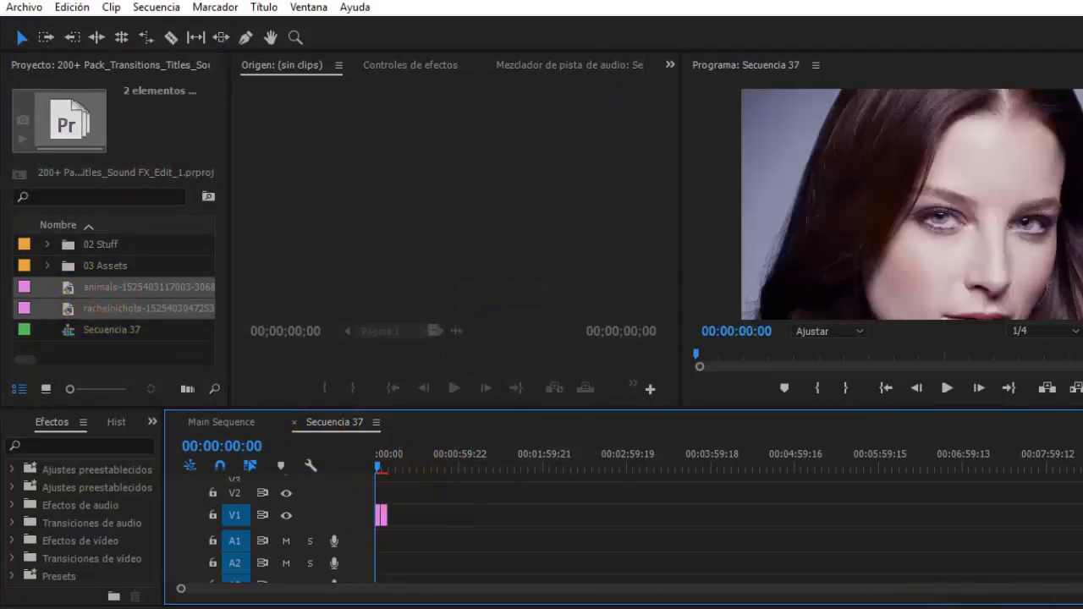
left_click_drag(1075, 589, 775, 590)
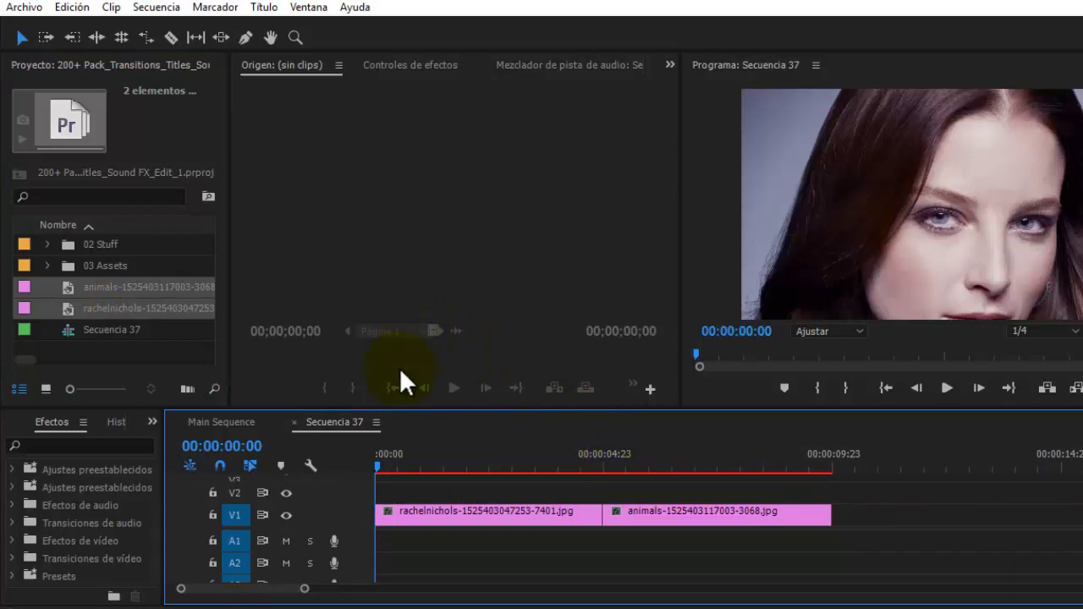
mouse_move(502, 464)
left_mouse_down()
mouse_move(658, 489)
mouse_move(609, 489)
mouse_move(563, 471)
left_mouse_up()
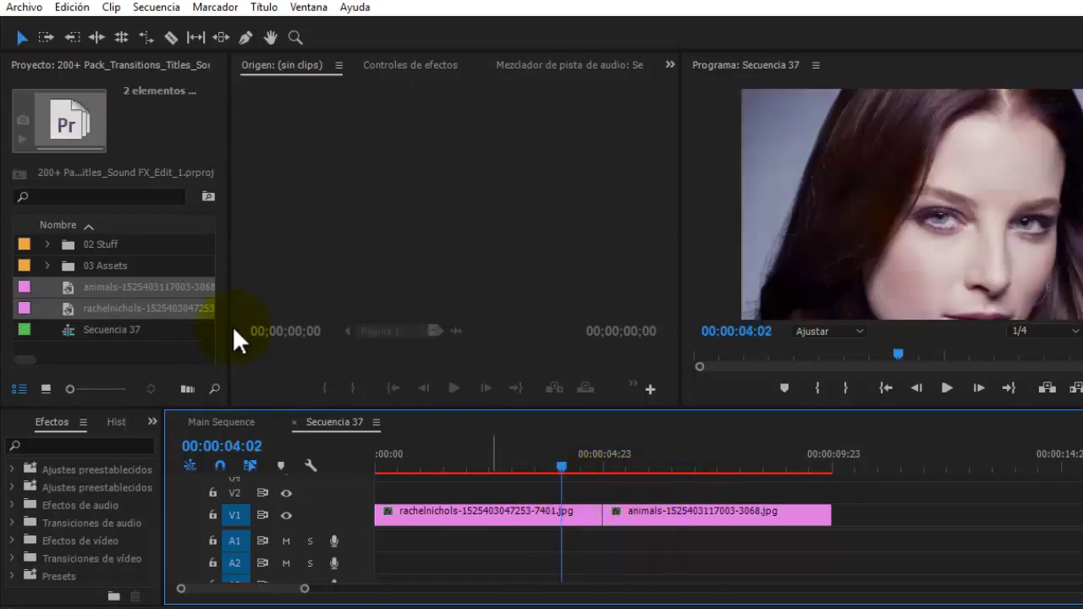
scroll(87, 321, "up", 1)
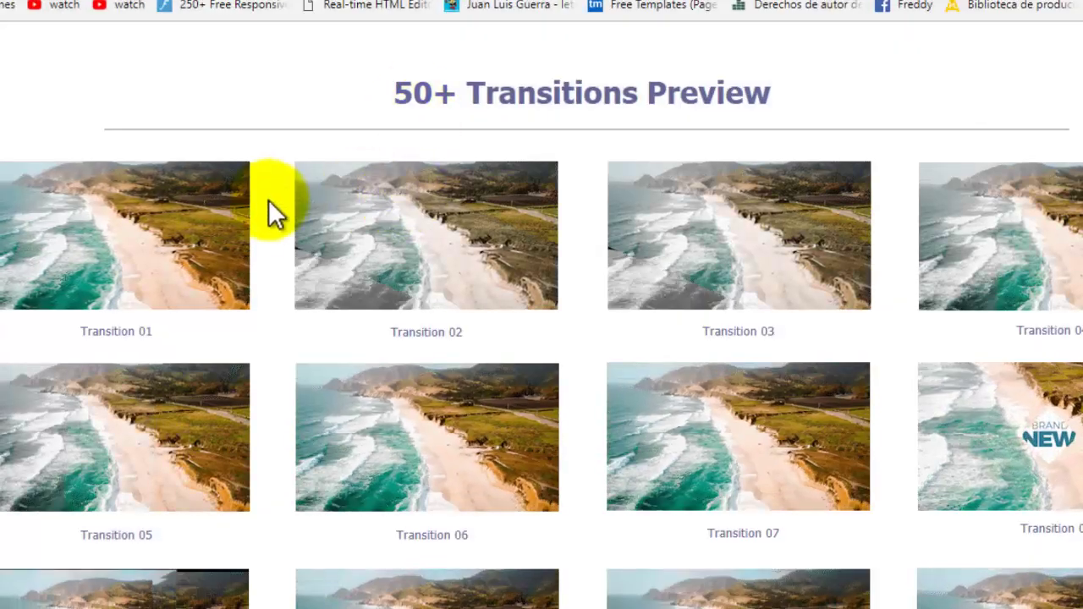
scroll(273, 236, "down", 1)
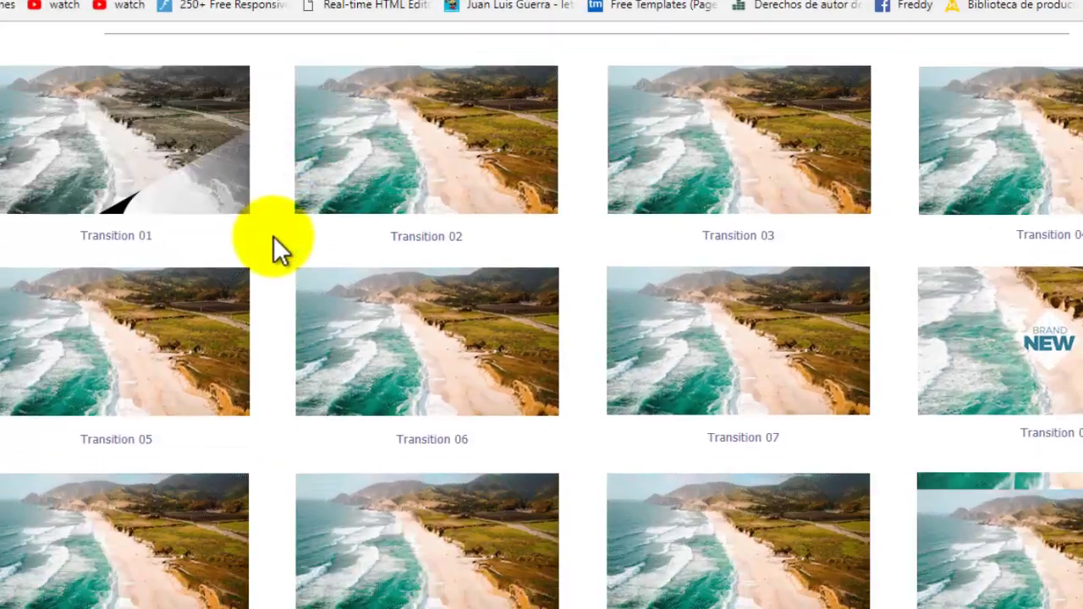
scroll(266, 286, "down", 1)
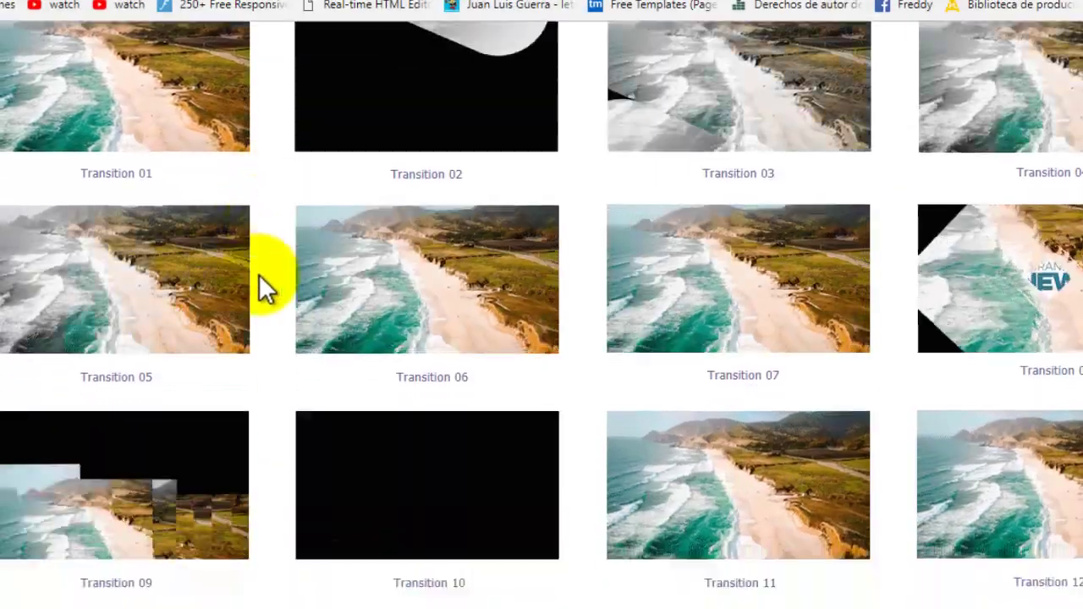
scroll(259, 276, "down", 2)
scroll(259, 276, "down", 3)
scroll(259, 276, "up", 7)
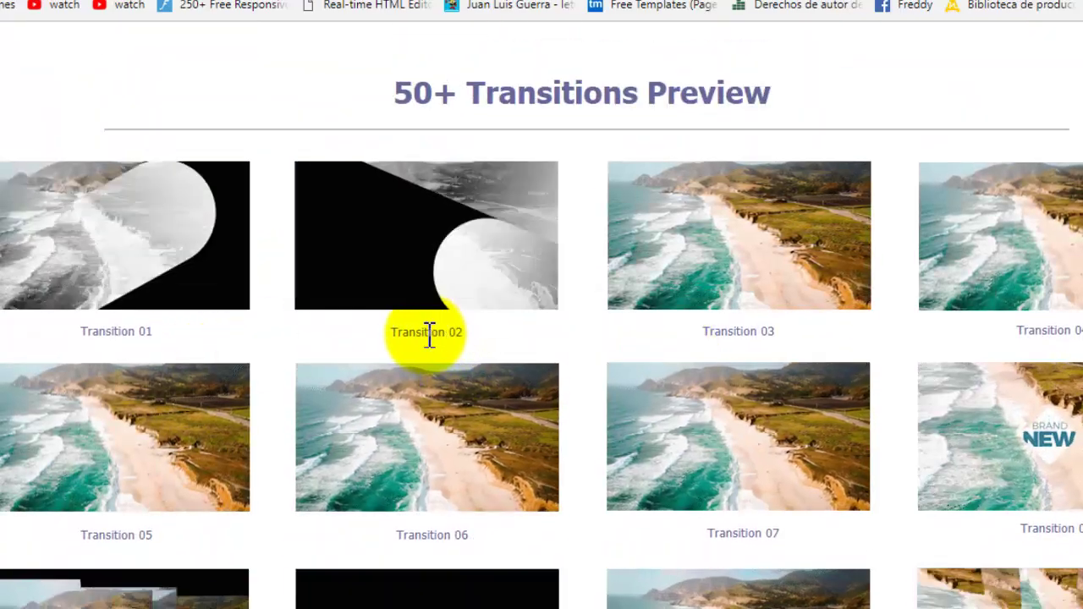
scroll(429, 334, "down", 1)
scroll(407, 330, "up", 1)
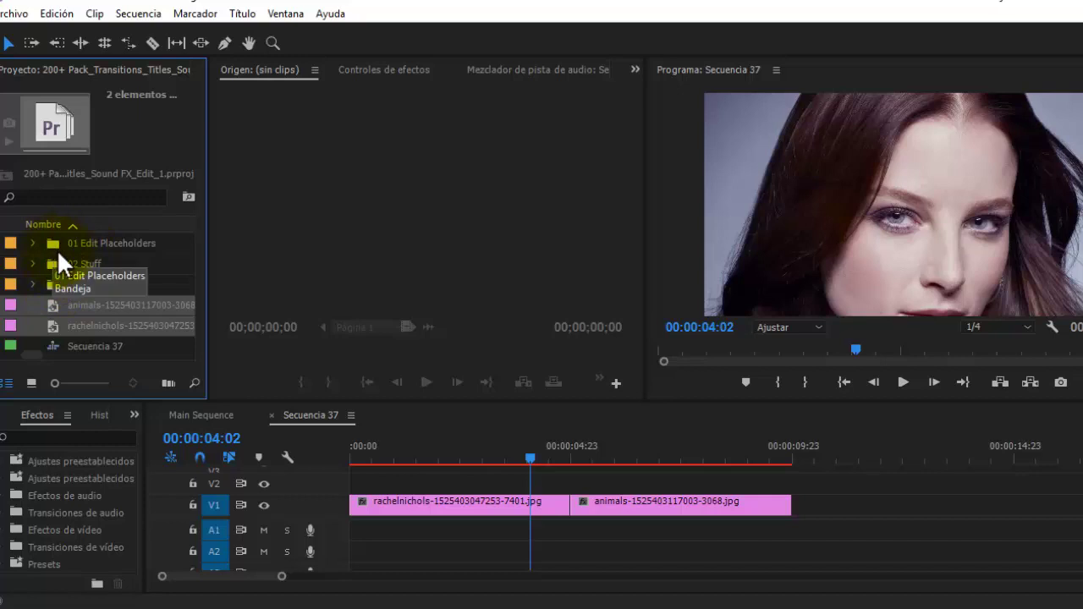
Select the cat photo clip on V1 and copy it with Copiar
left_click(606, 459)
left_click(624, 509)
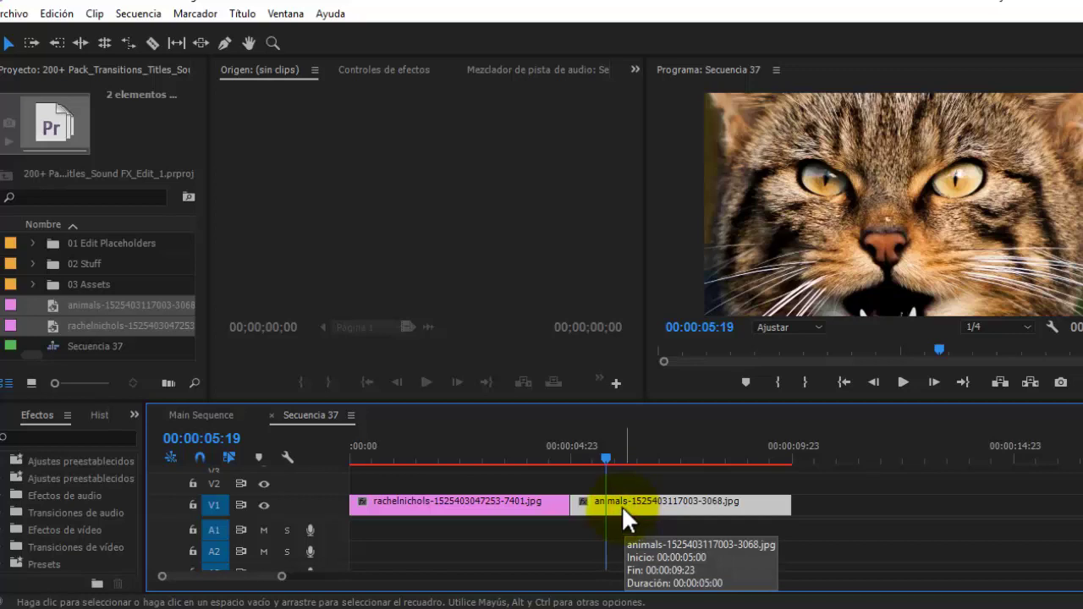
left_click_drag(551, 452, 604, 469)
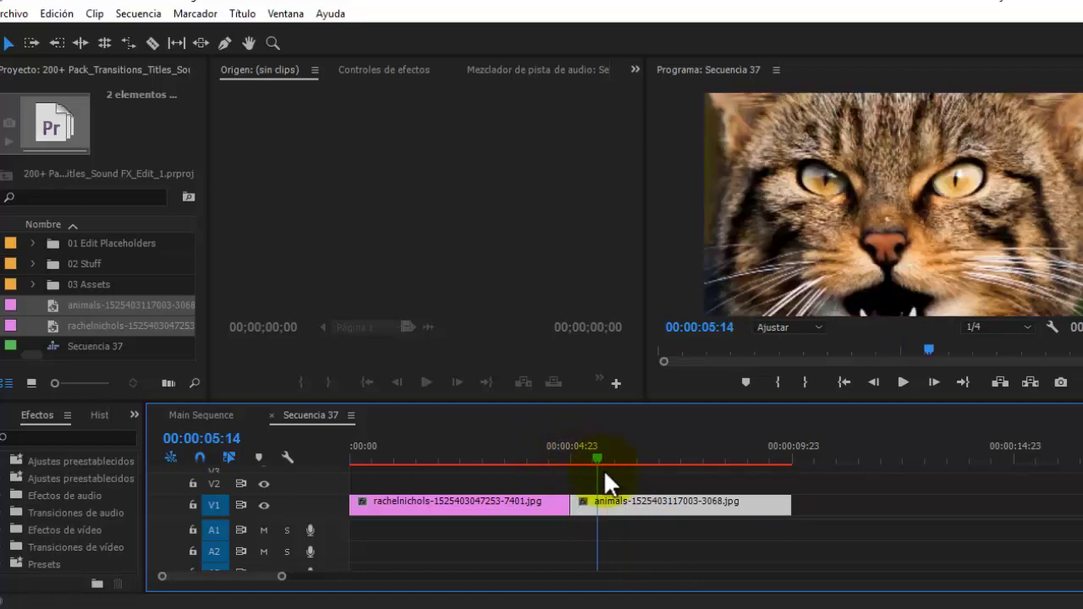
right_click(616, 507)
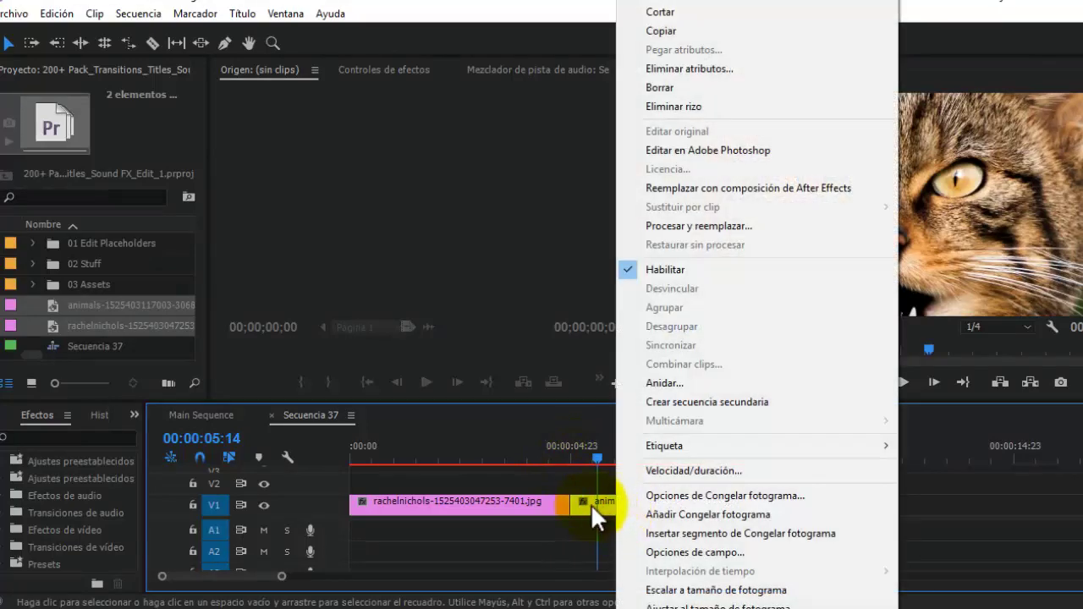
right_click(590, 504)
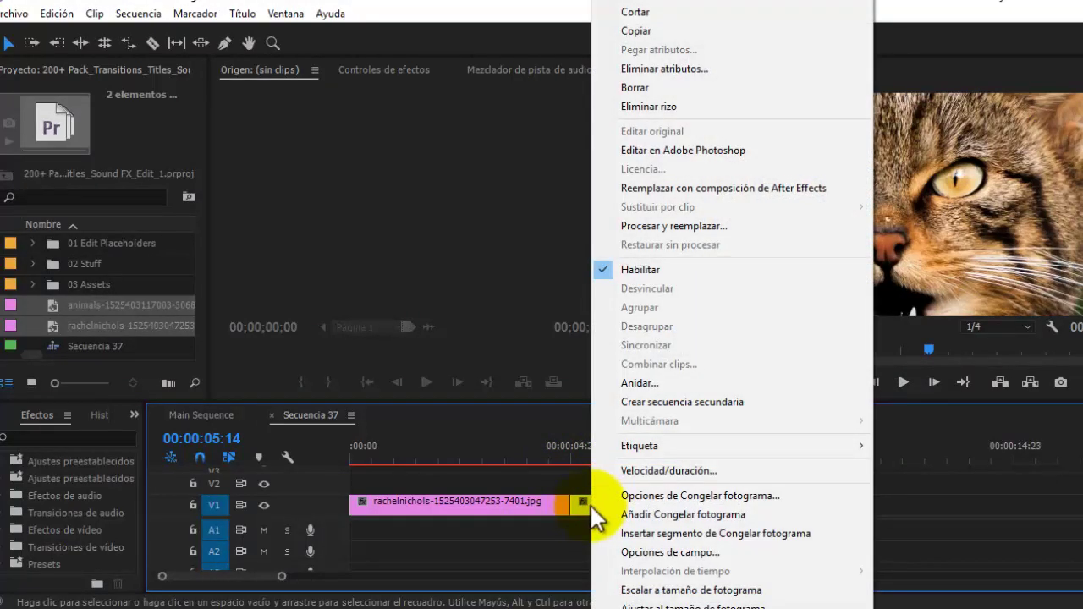
left_click(649, 34)
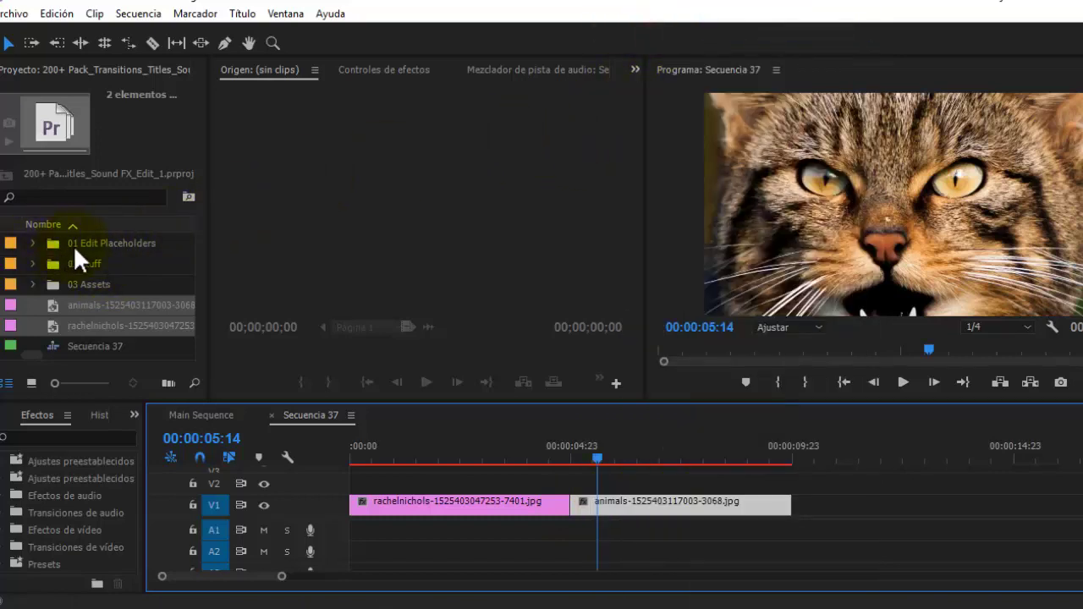
Expand 01 Edit Placeholders > Shots for Transitions > Shot for T.01 and select Shot T. 01
left_click(33, 243)
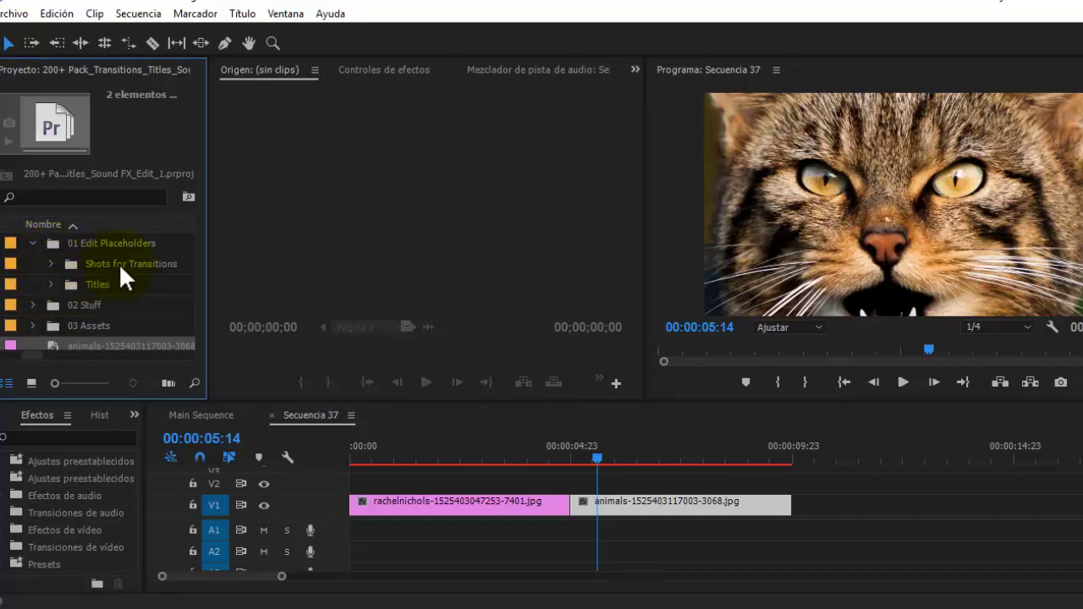
left_click(50, 263)
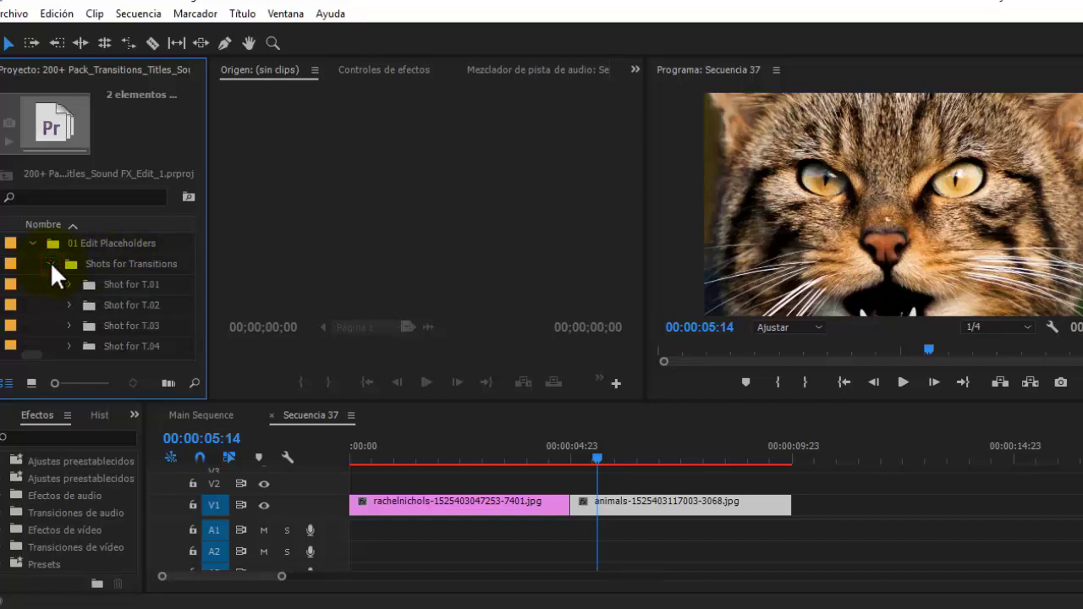
scroll(102, 300, "down", 1)
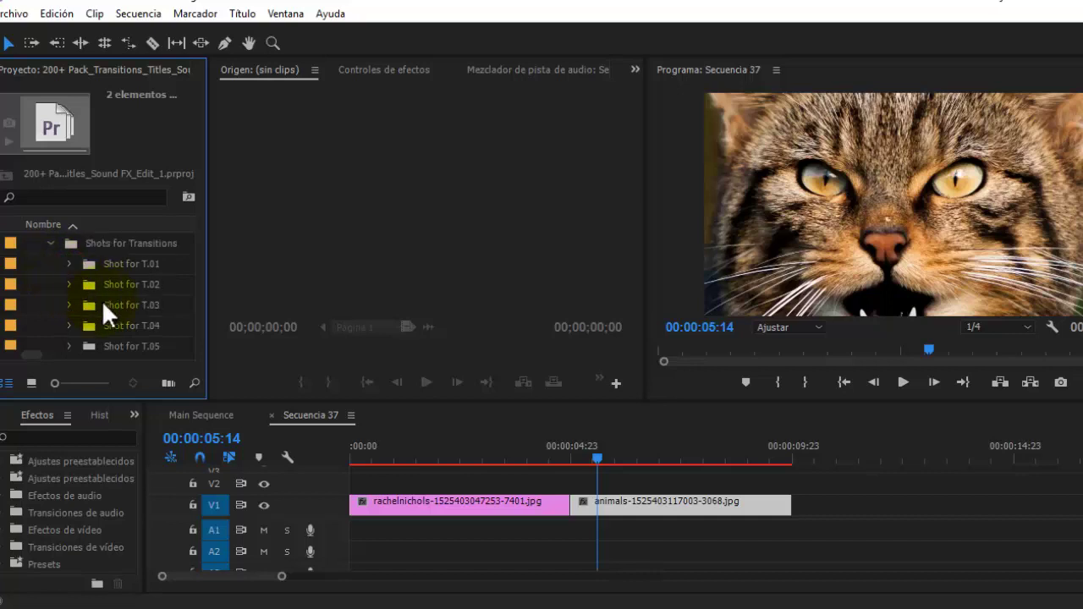
scroll(102, 300, "down", 2)
scroll(102, 300, "up", 3)
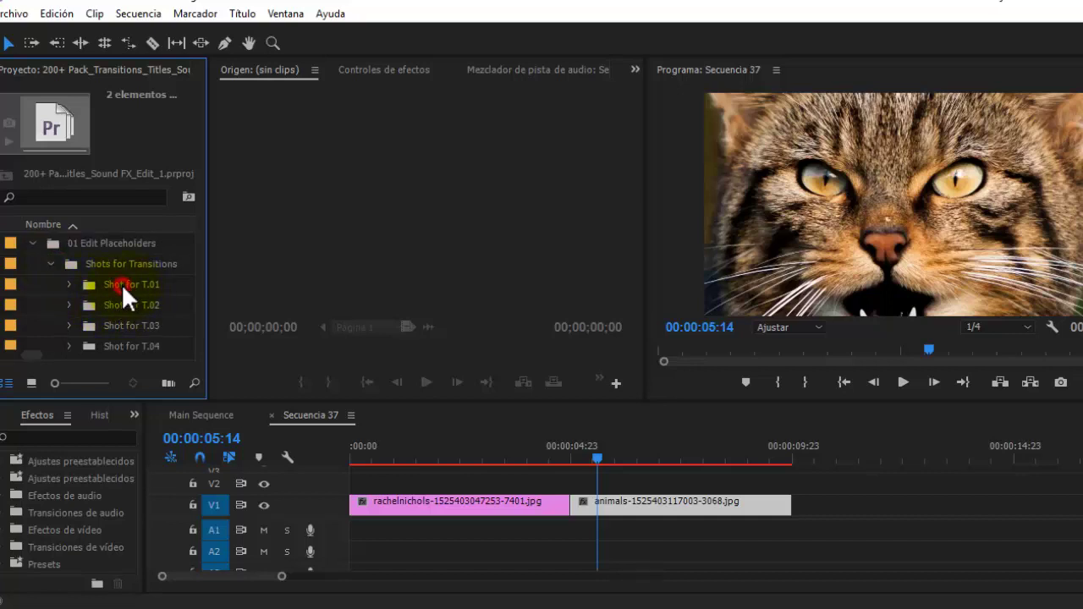
left_click(121, 284)
left_click(70, 285)
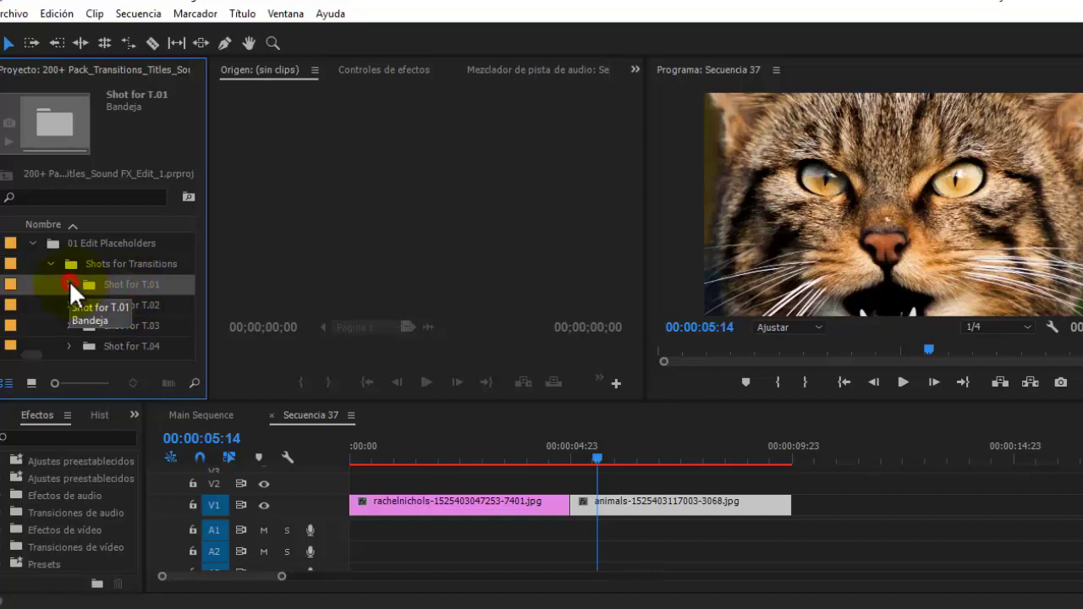
left_click(111, 304)
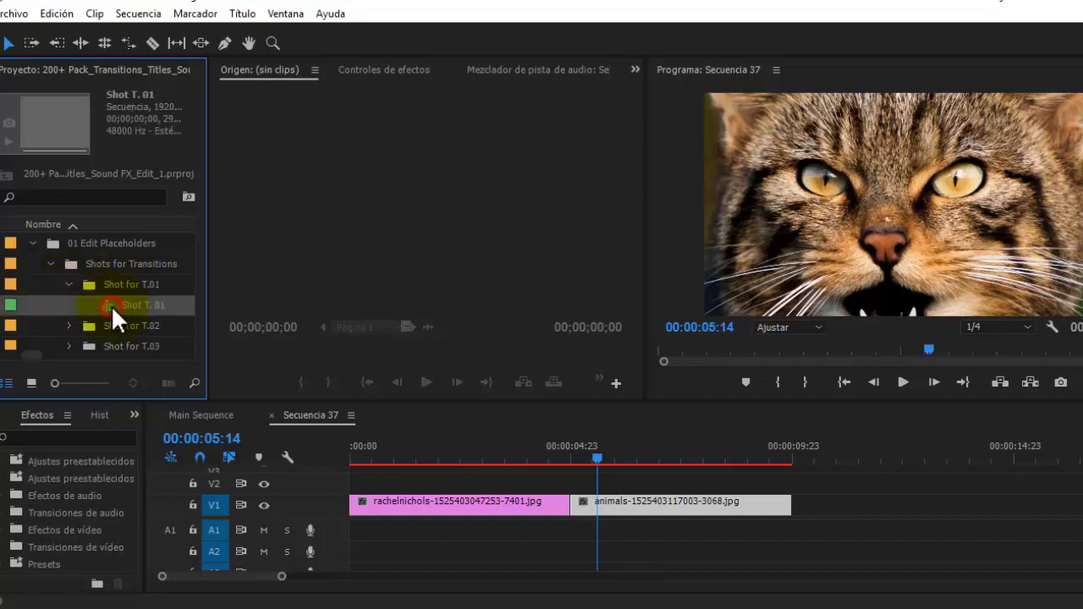
Paste the cat clip at the start of Shot T. 01, then close that timeline
double_click(108, 305)
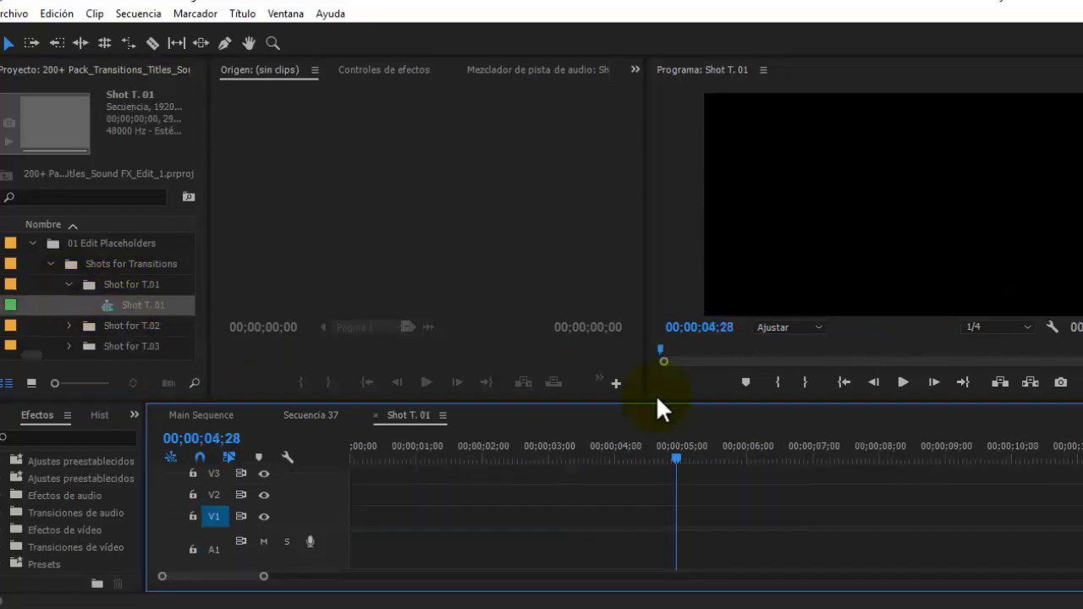
mouse_move(675, 455)
left_mouse_down()
mouse_move(716, 467)
mouse_move(345, 454)
left_mouse_up()
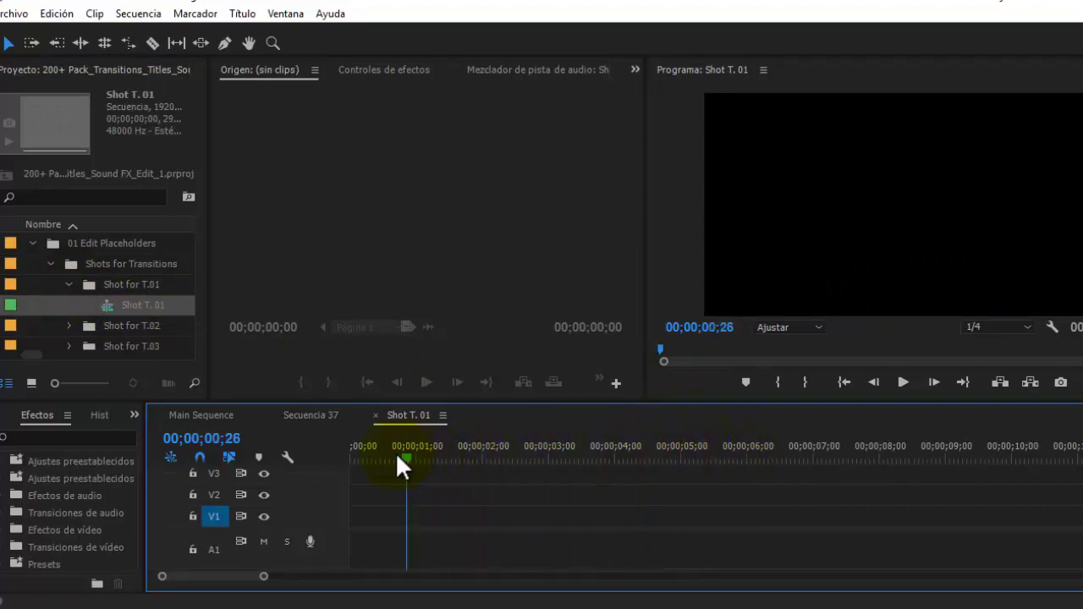
key("ctrl+v")
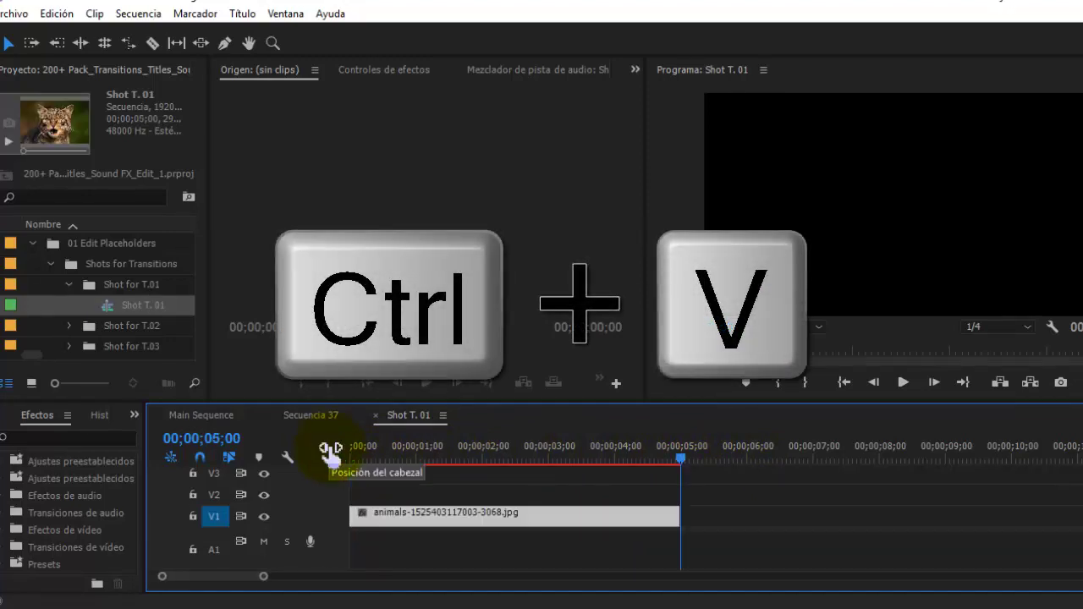
mouse_move(592, 453)
left_mouse_down()
mouse_move(655, 463)
mouse_move(370, 454)
mouse_move(602, 459)
mouse_move(415, 460)
mouse_move(487, 462)
mouse_move(443, 458)
left_mouse_up()
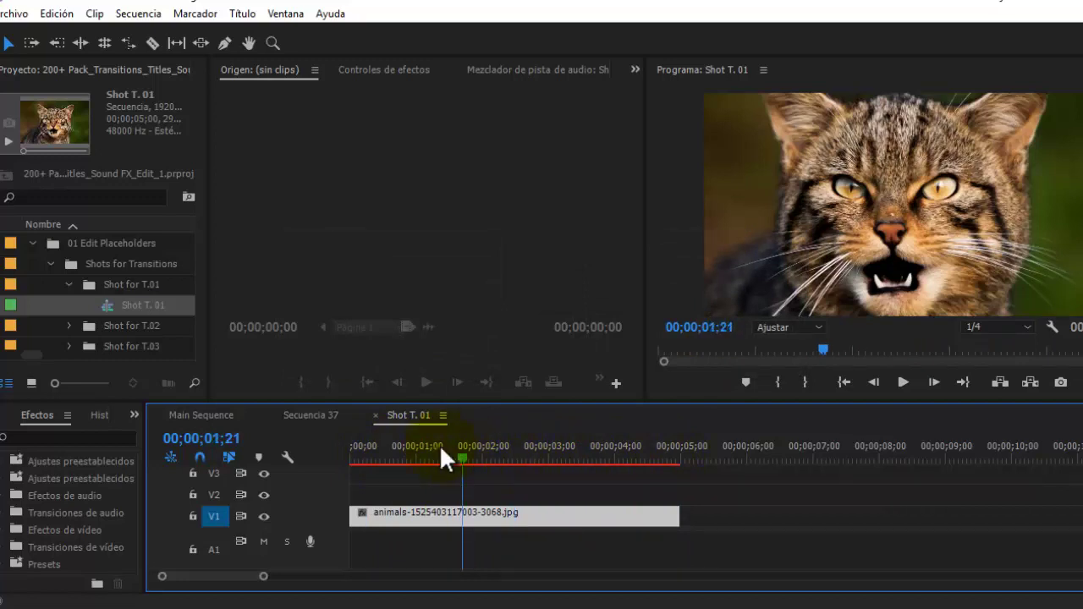
left_click(376, 414)
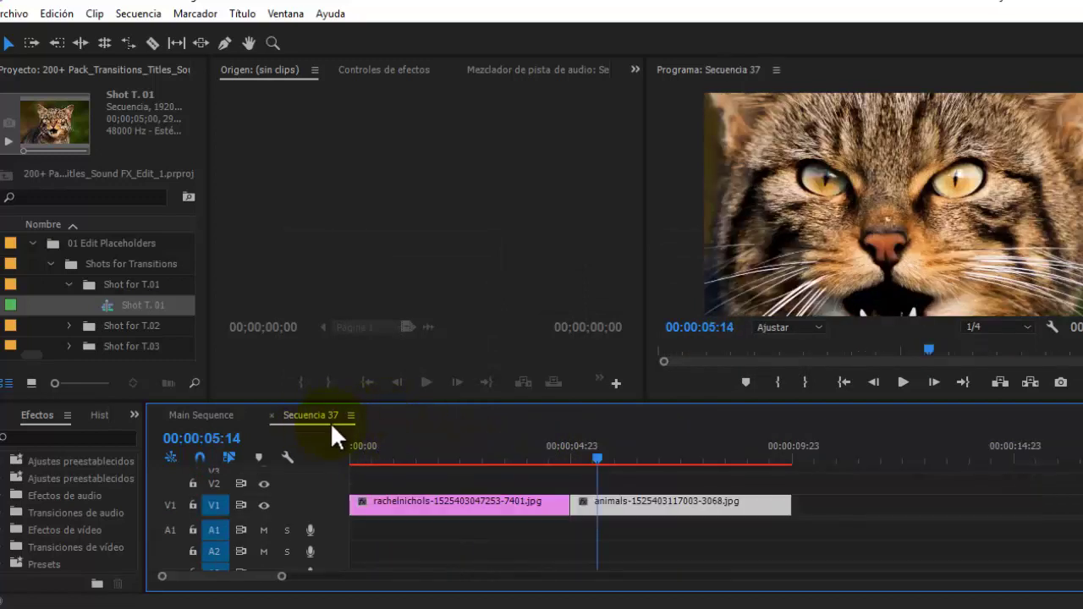
Collapse 01 Edit Placeholders and select Transition 01 inside 02 Stuff > 01_Transitions
mouse_move(595, 459)
left_mouse_down()
mouse_move(501, 466)
mouse_move(619, 466)
mouse_move(513, 470)
mouse_move(617, 477)
mouse_move(532, 483)
mouse_move(519, 474)
left_mouse_up()
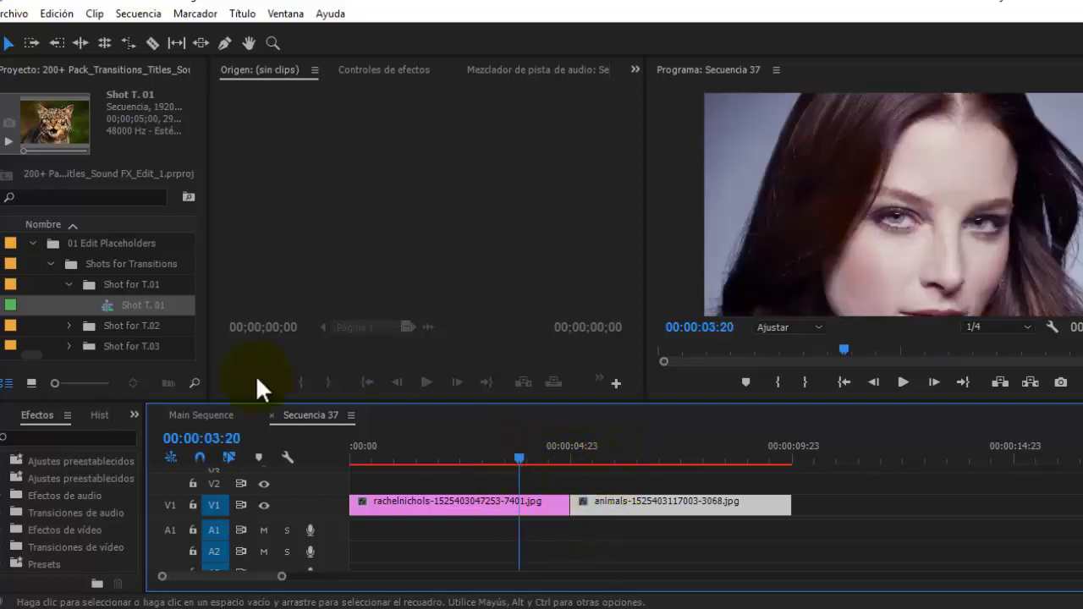
left_click(32, 243)
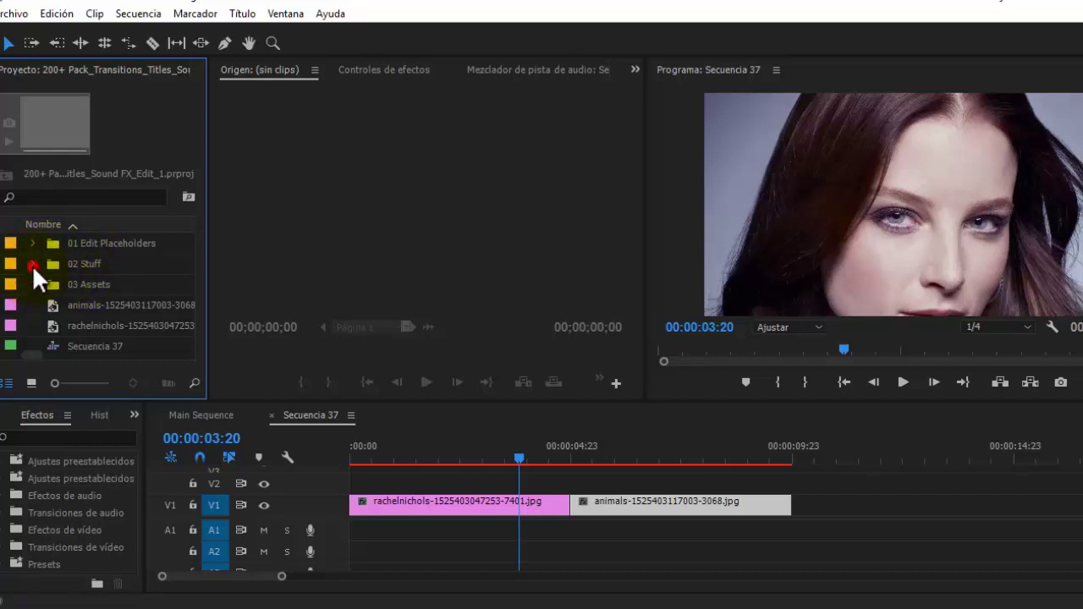
left_click(32, 264)
left_click(83, 266)
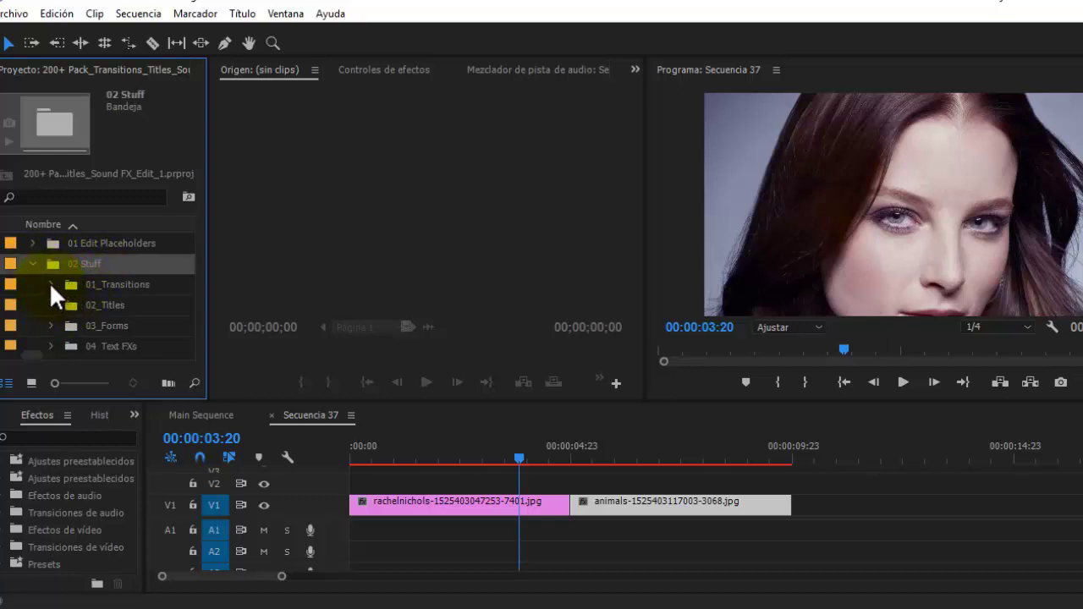
left_click(51, 285)
scroll(126, 284, "down", 1)
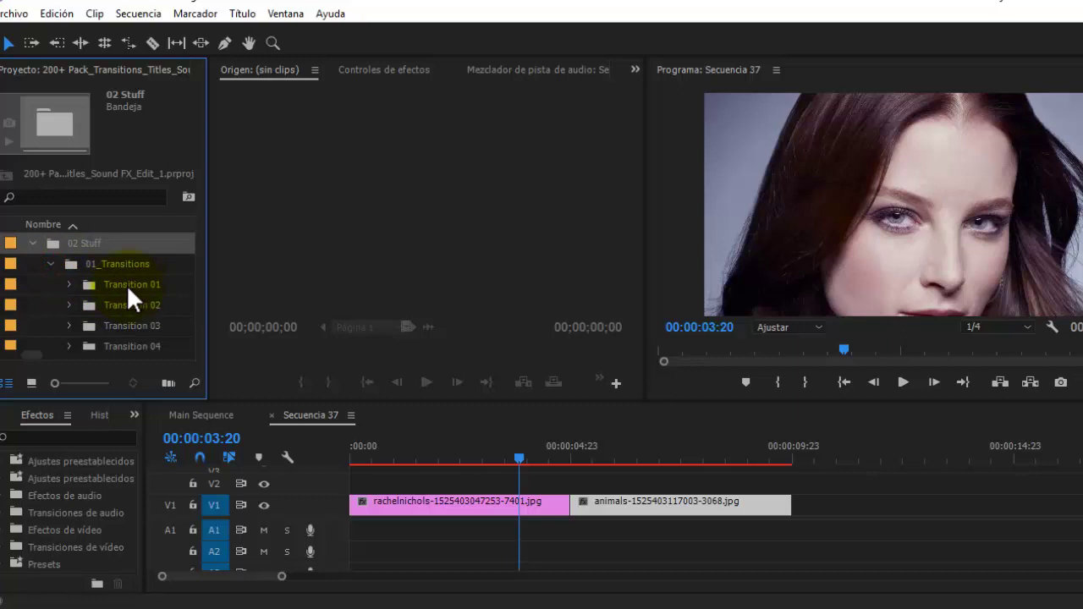
left_click(69, 285)
scroll(70, 291, "down", 1)
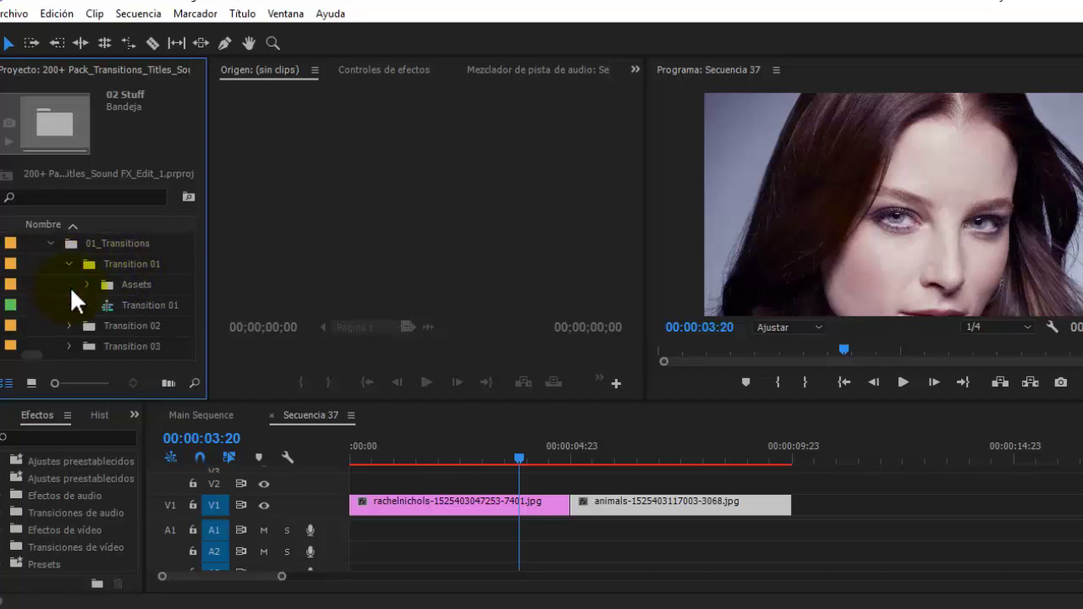
left_click(133, 304)
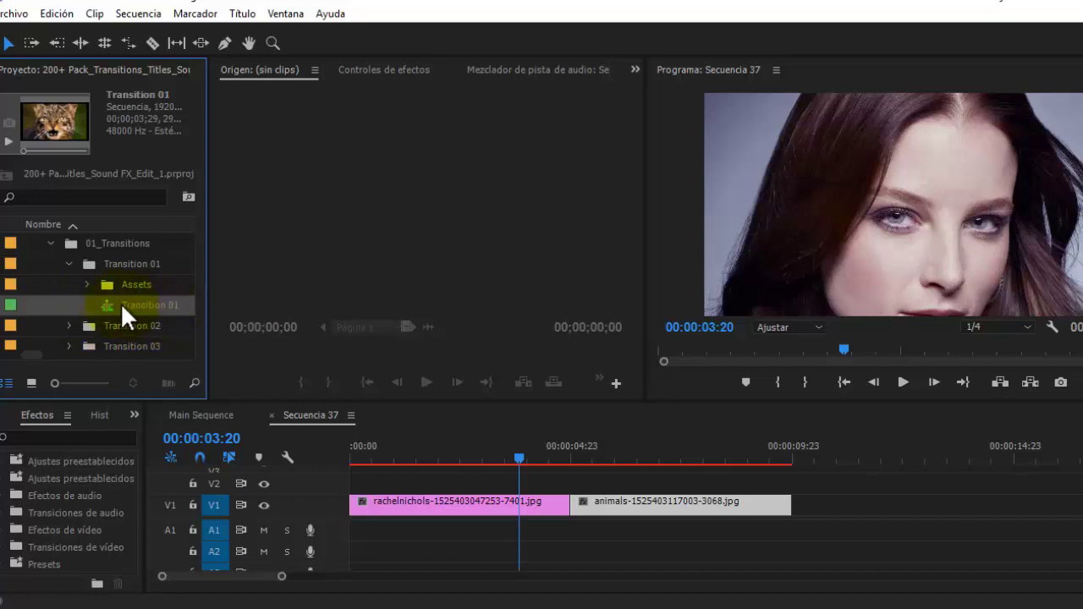
Drop Transition 01 on V2/A2 across the woman-to-cat cut and scrub to preview it
left_click_drag(121, 307, 440, 378)
left_click_drag(497, 446, 535, 485)
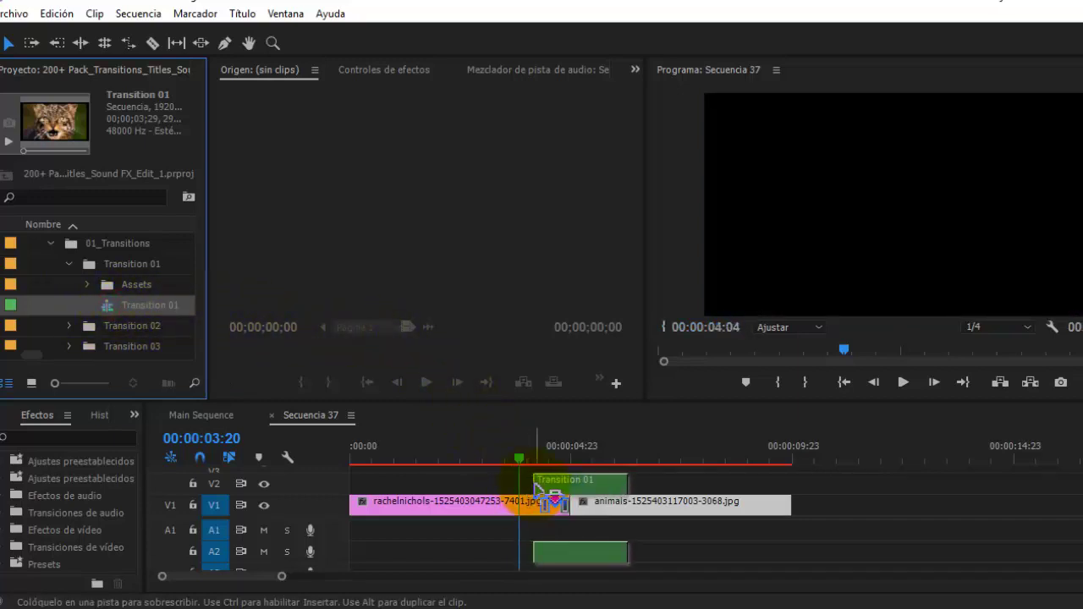
left_click_drag(539, 490, 536, 491)
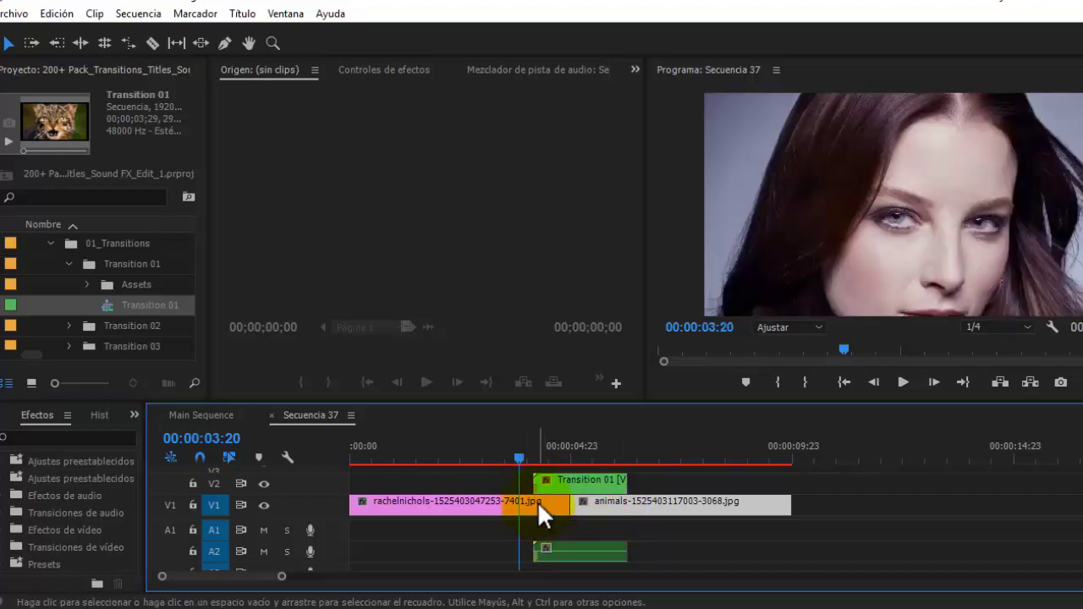
left_click(519, 458)
left_click_drag(519, 457, 605, 458)
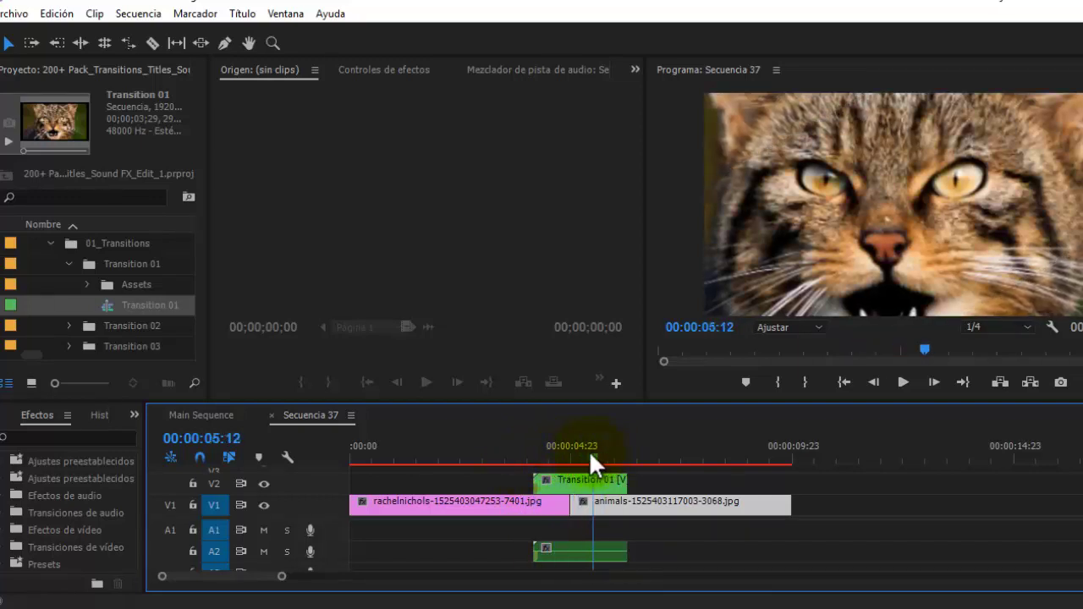
mouse_move(604, 455)
left_mouse_down()
mouse_move(519, 466)
mouse_move(601, 457)
left_mouse_up()
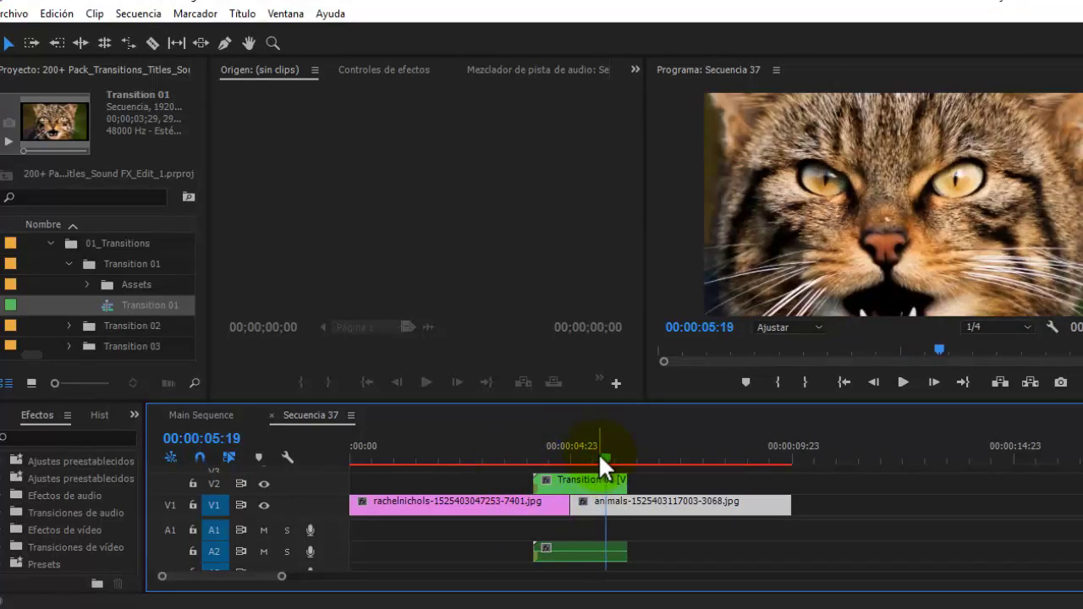
left_click_drag(598, 453, 602, 454)
Collapse the 01_Transitions folder and return the playhead to the sequence start
left_click(101, 294)
left_click(50, 243)
left_click(480, 448)
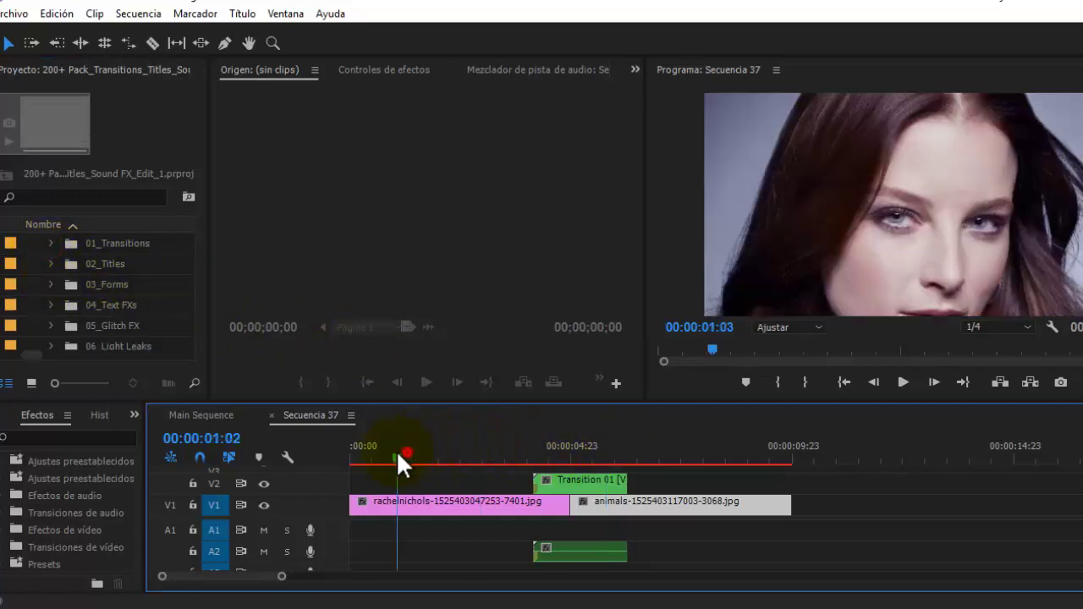
left_click_drag(453, 449, 380, 450)
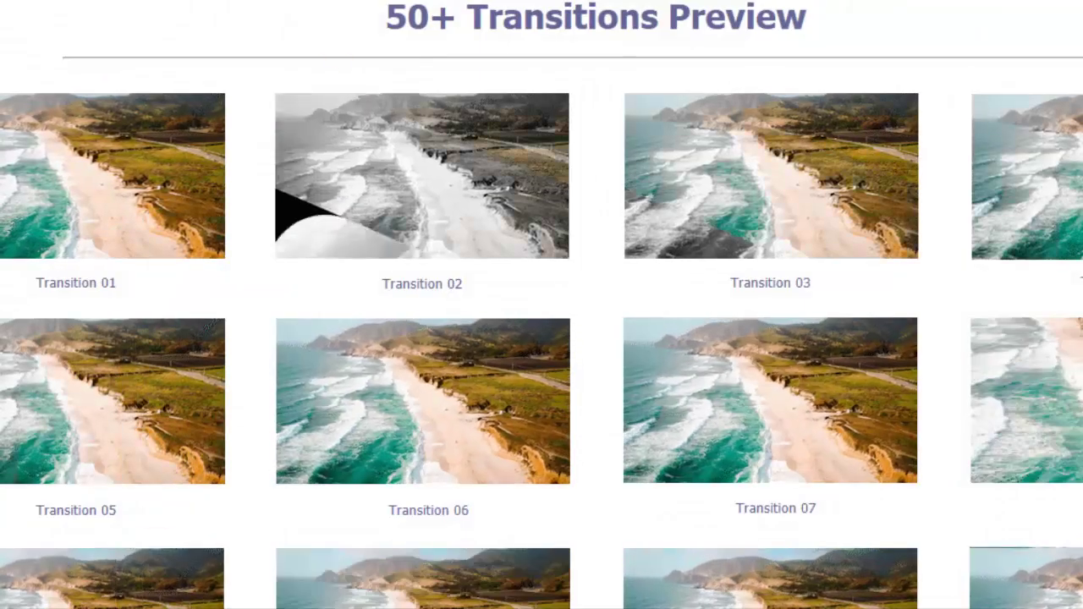
Scroll the pack's preview page to browse the title designs, Title 09 through Title 27
scroll(284, 222, "down", 3)
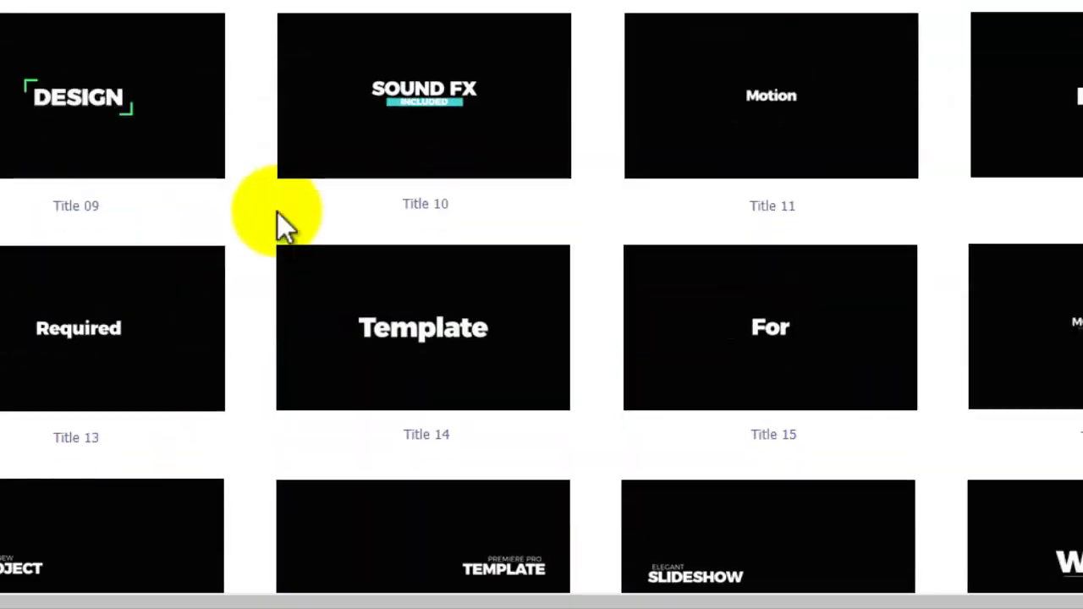
scroll(279, 216, "down", 3)
scroll(279, 217, "down", 3)
scroll(284, 225, "up", 3)
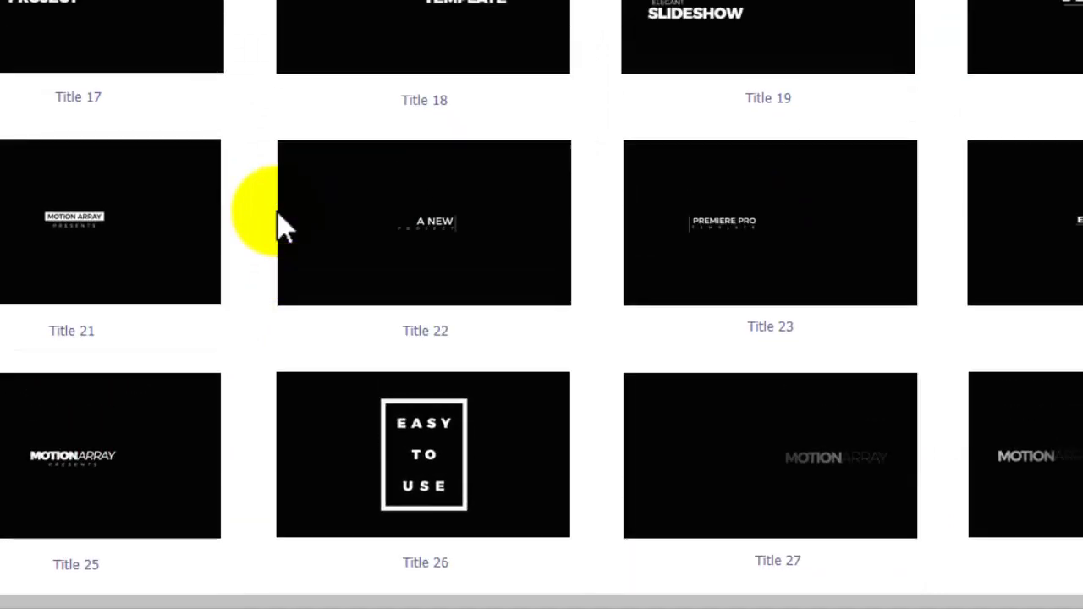
scroll(284, 224, "up", 3)
scroll(280, 216, "down", 1)
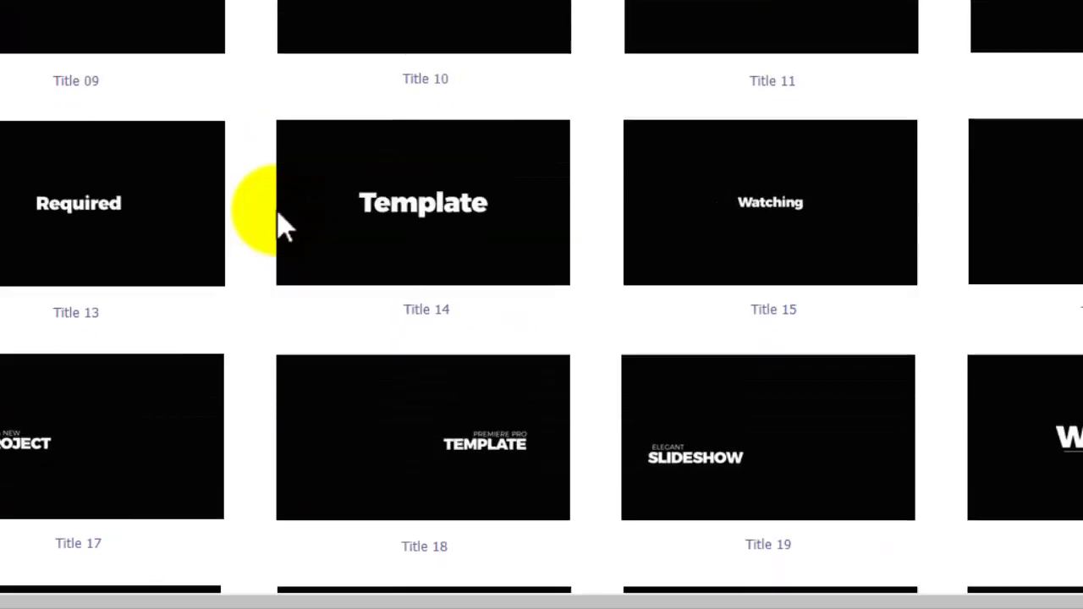
scroll(283, 225, "down", 5)
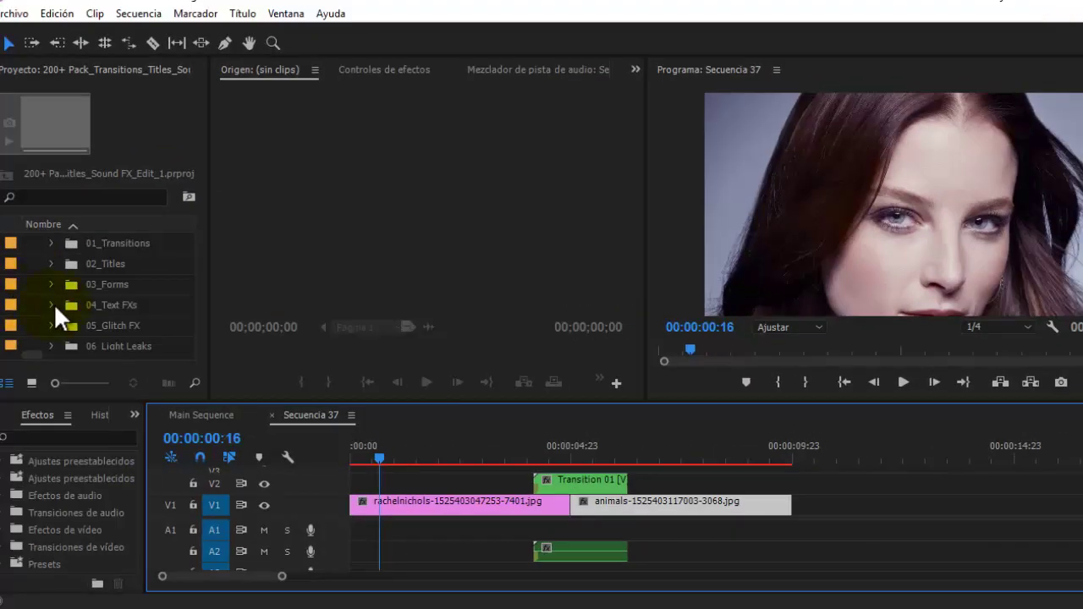
Expand 01 Edit Placeholders and its Titles folder, collapsing Shots for Transitions
scroll(60, 304, "up", 1)
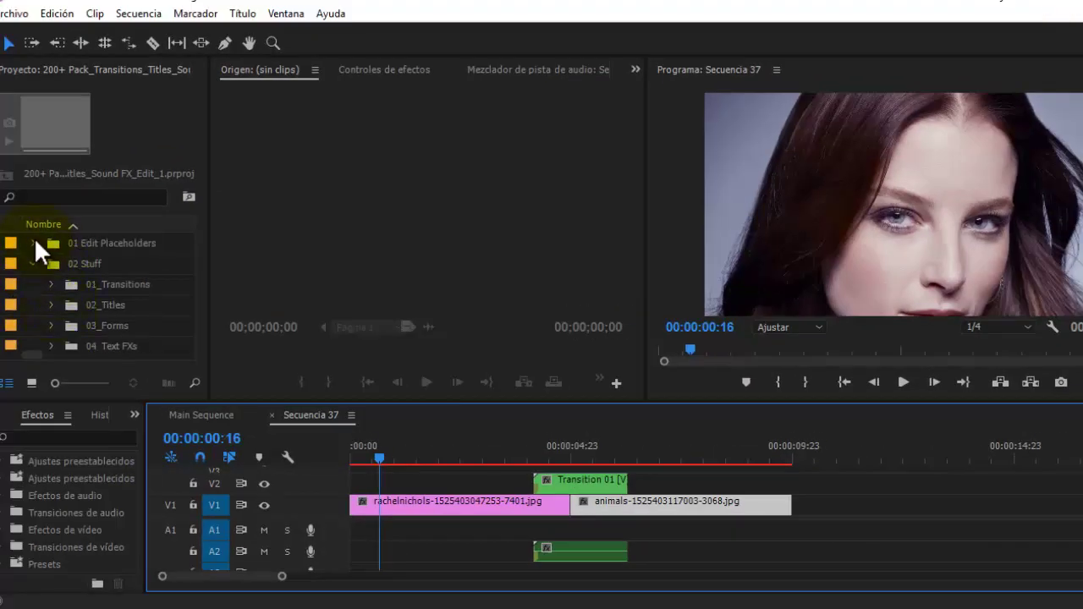
left_click(33, 243)
left_click(53, 263)
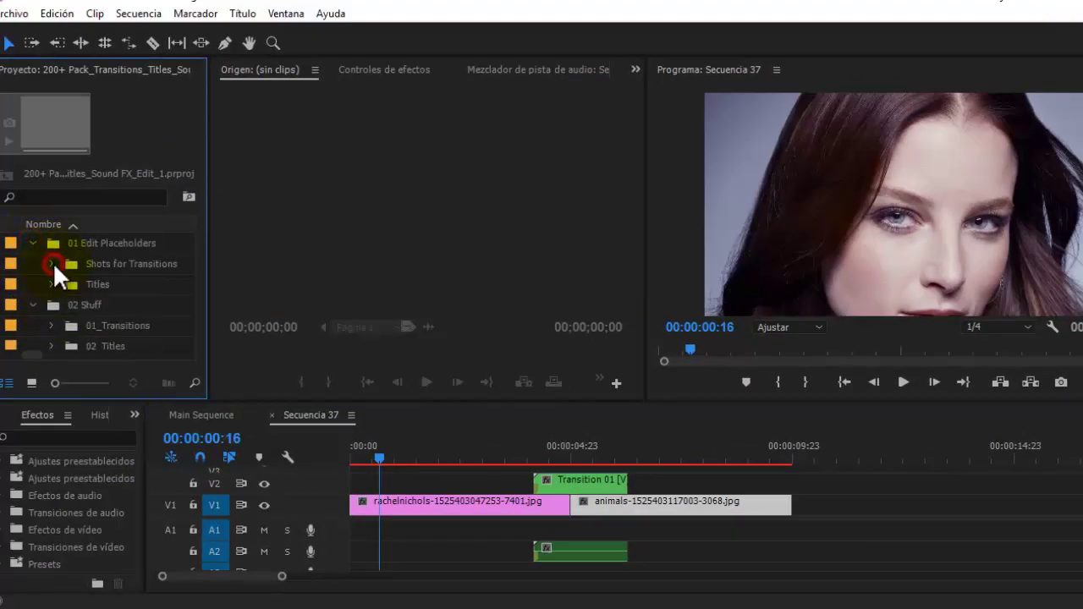
left_click(48, 285)
scroll(54, 299, "down", 2)
scroll(54, 299, "down", 2)
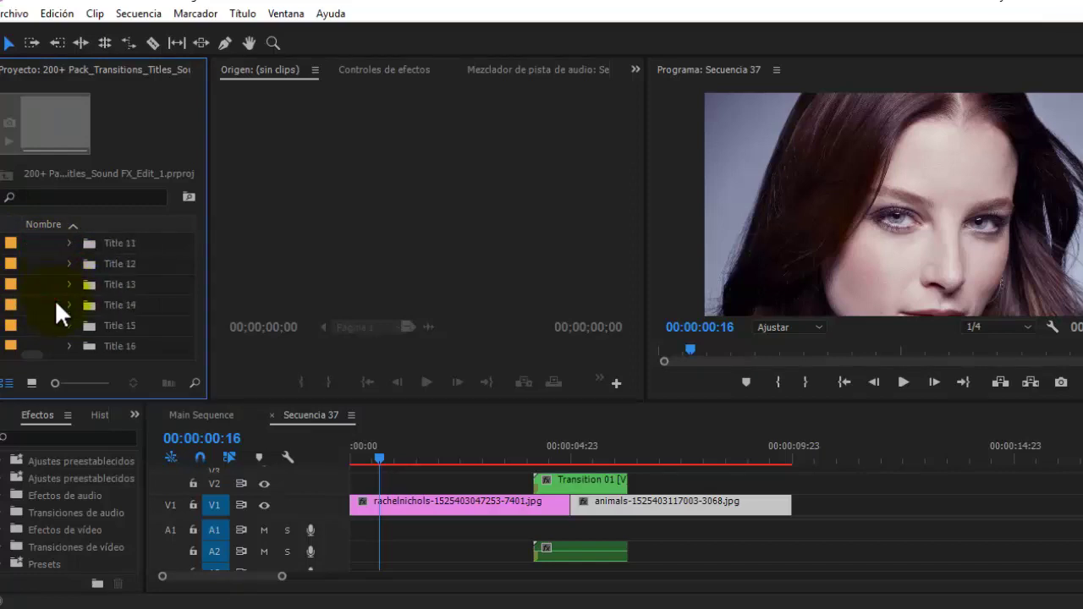
scroll(54, 299, "down", 2)
scroll(54, 295, "down", 2)
scroll(55, 295, "down", 2)
scroll(55, 295, "up", 1)
Open the Title 26 item from its folder in the Legacy Title editor
left_click(67, 285)
left_click(106, 304)
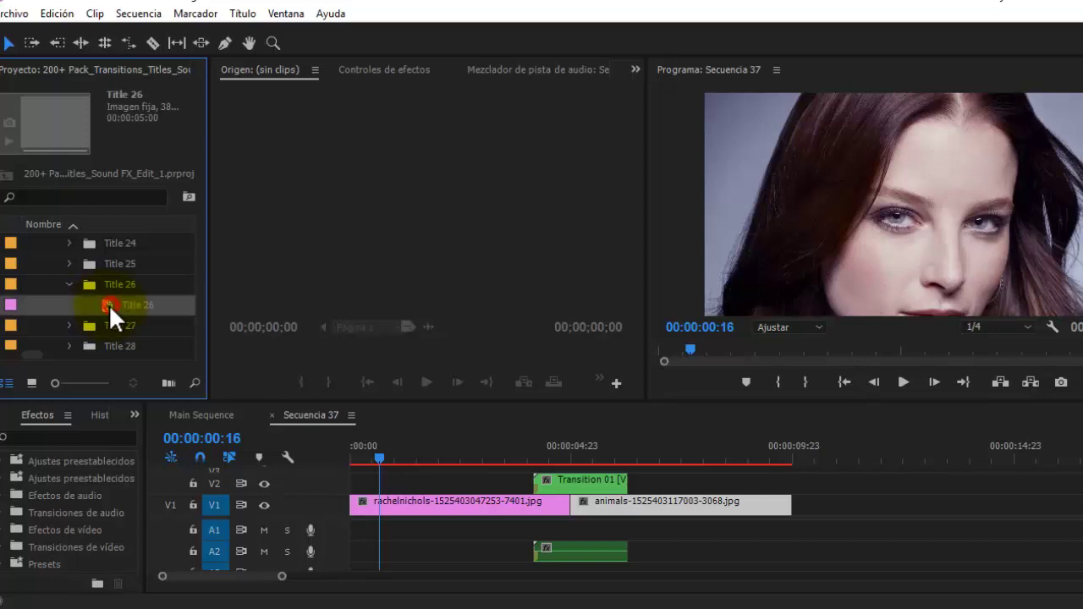
double_click(108, 305)
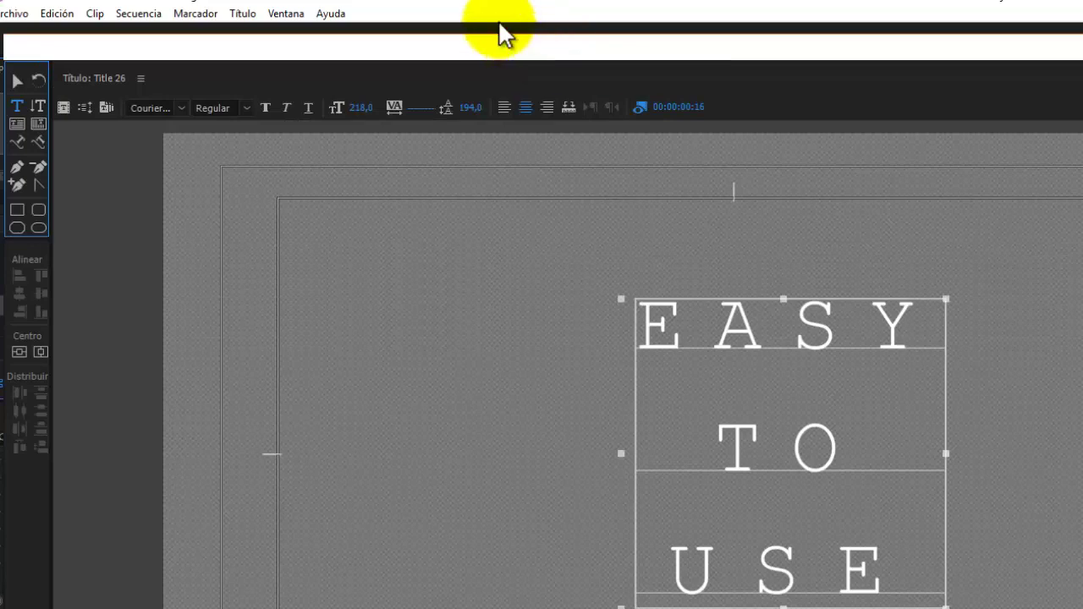
Hide the background video and replace EASY, TO, USE with Gracias, por, vernos
double_click(501, 36)
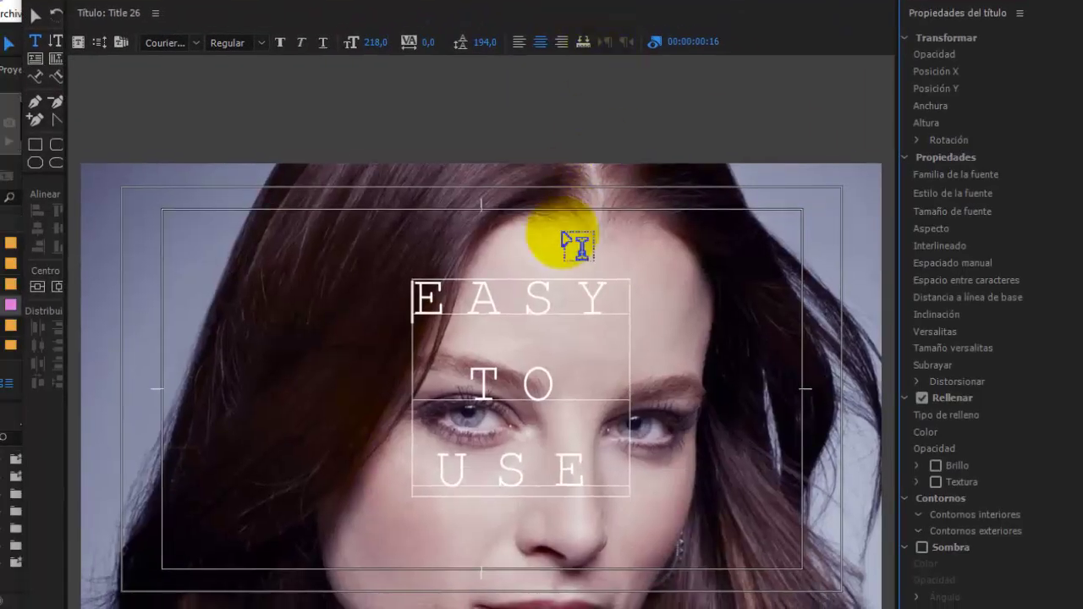
left_click(654, 40)
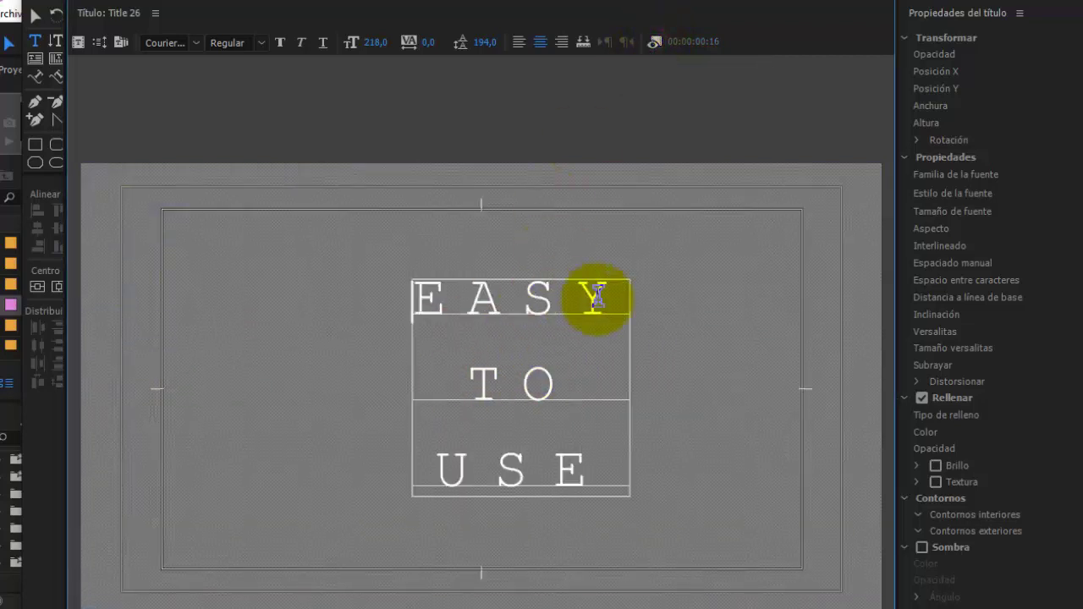
left_click_drag(606, 297, 404, 311)
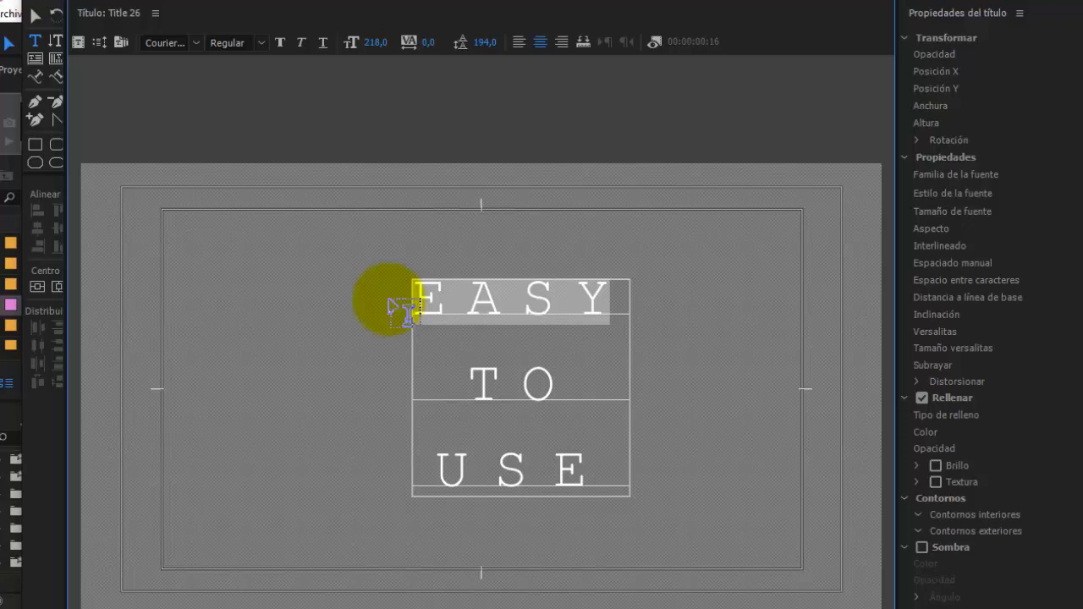
type("Gr")
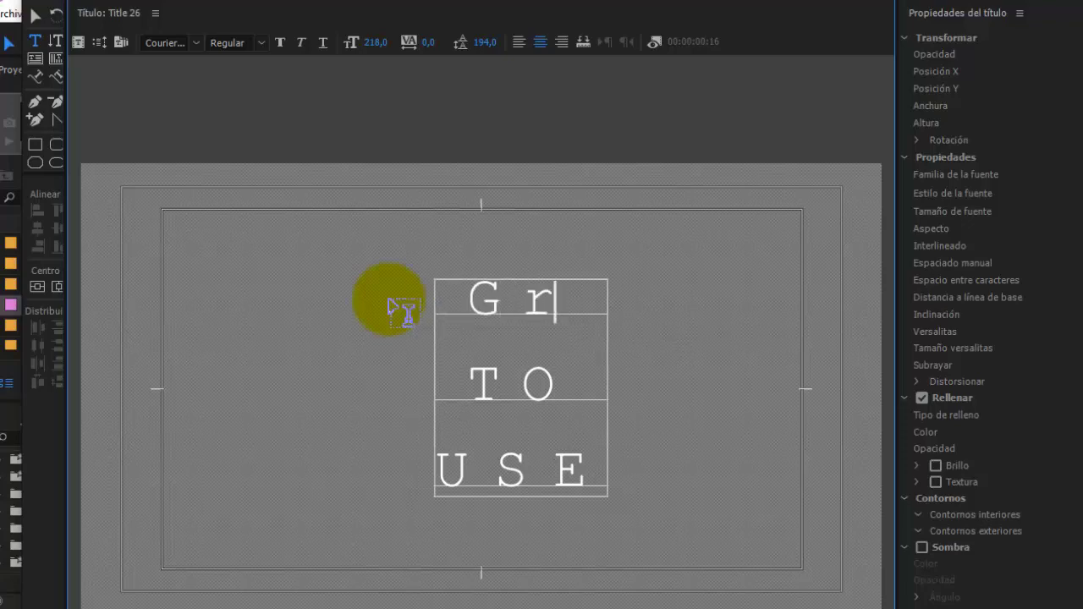
type("acias")
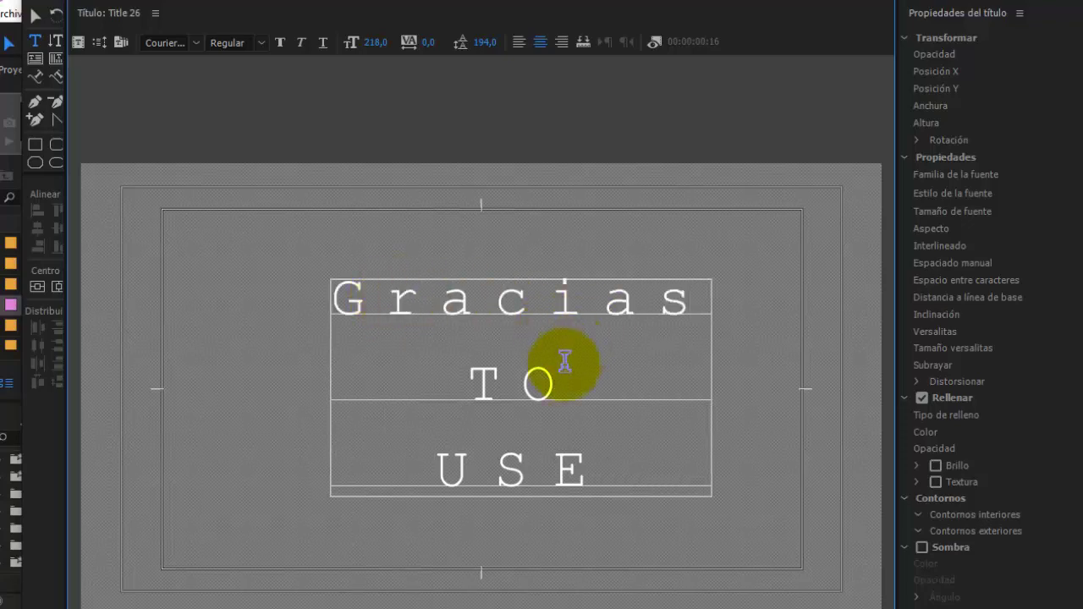
left_click_drag(561, 387, 480, 388)
type("p")
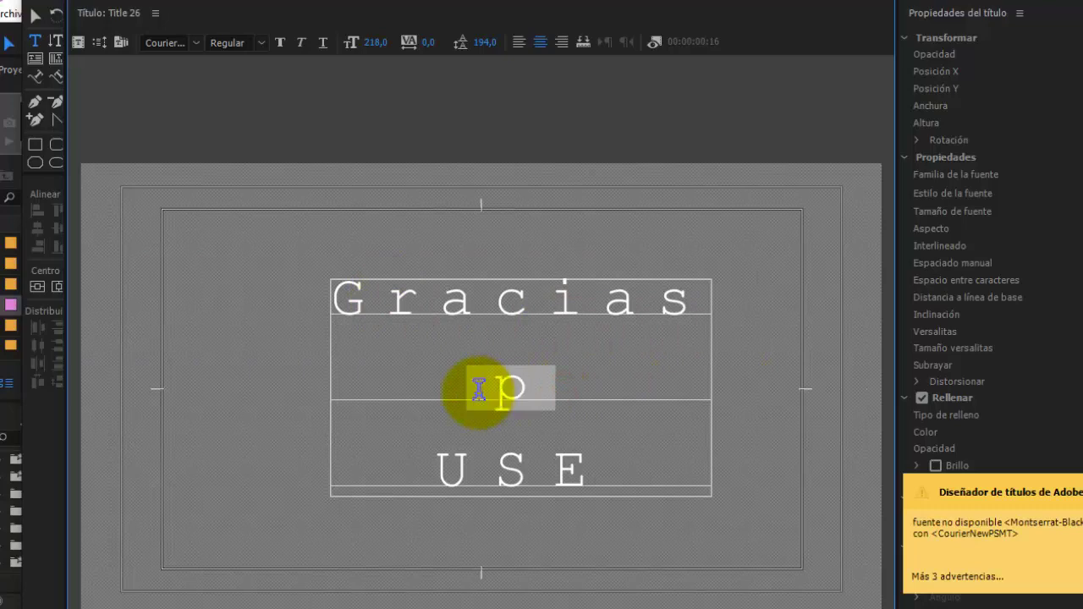
type("or")
left_click_drag(602, 481, 447, 468)
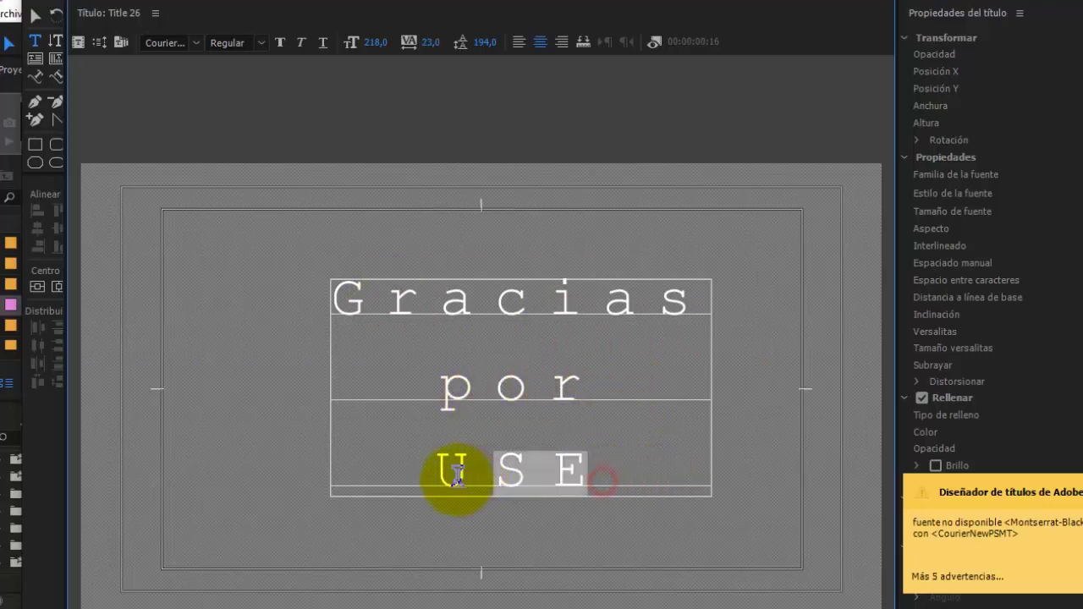
type("verno")
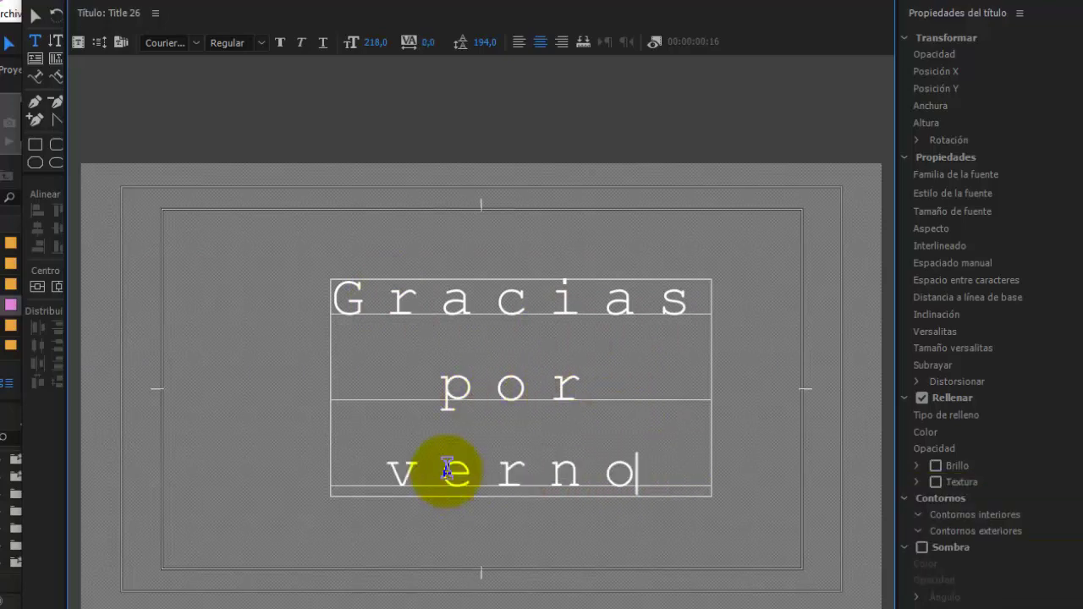
type("s")
Set all three lines of the title text to Nexa Bold, then close the title editor
left_click_drag(664, 481, 285, 296)
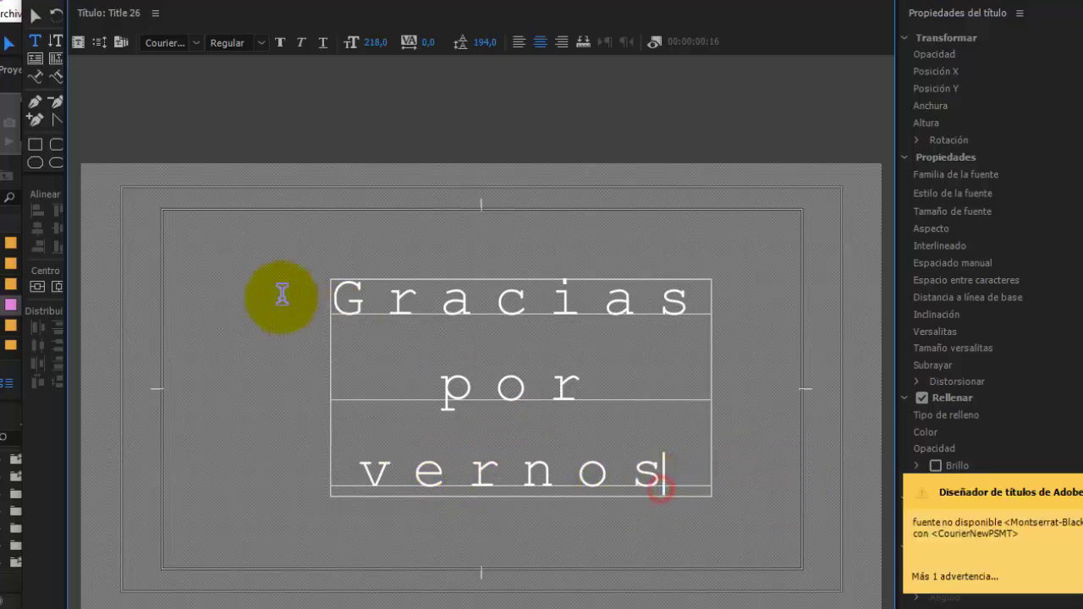
left_click(194, 44)
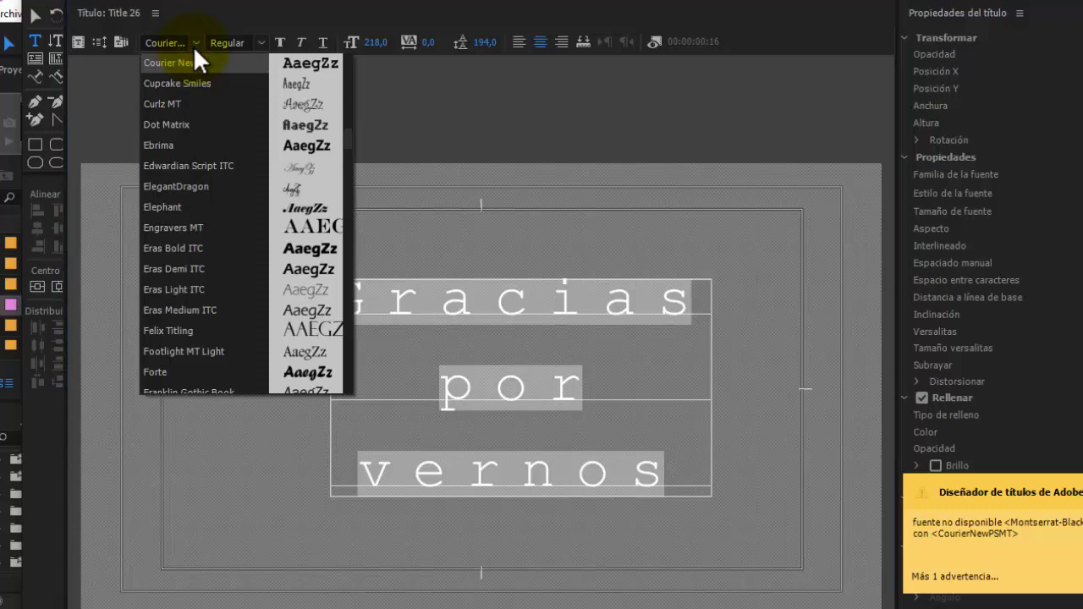
left_click(182, 64)
type("NexaBold")
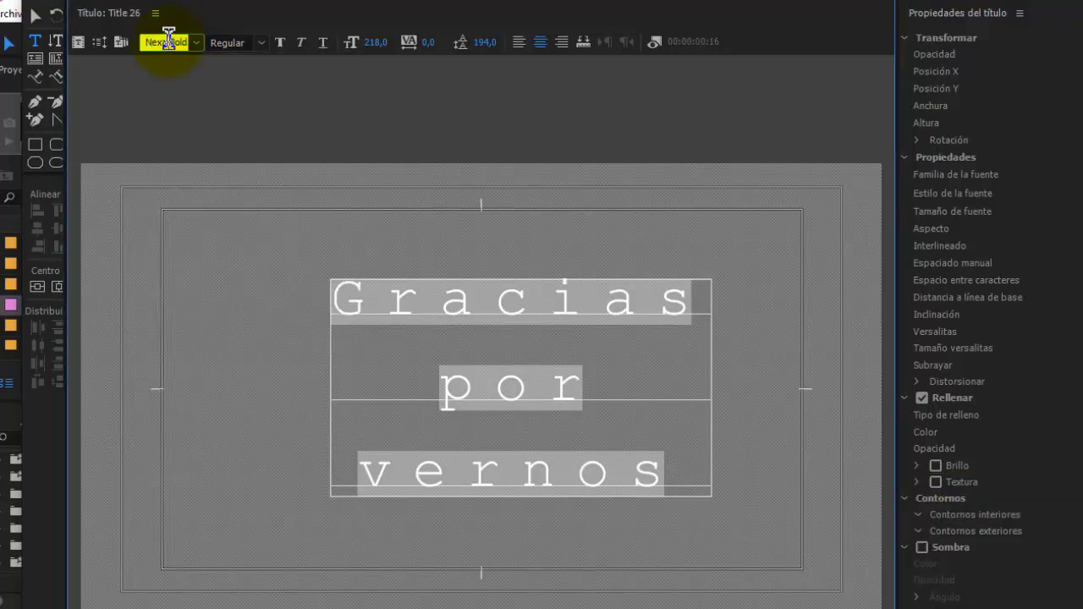
left_click(333, 315)
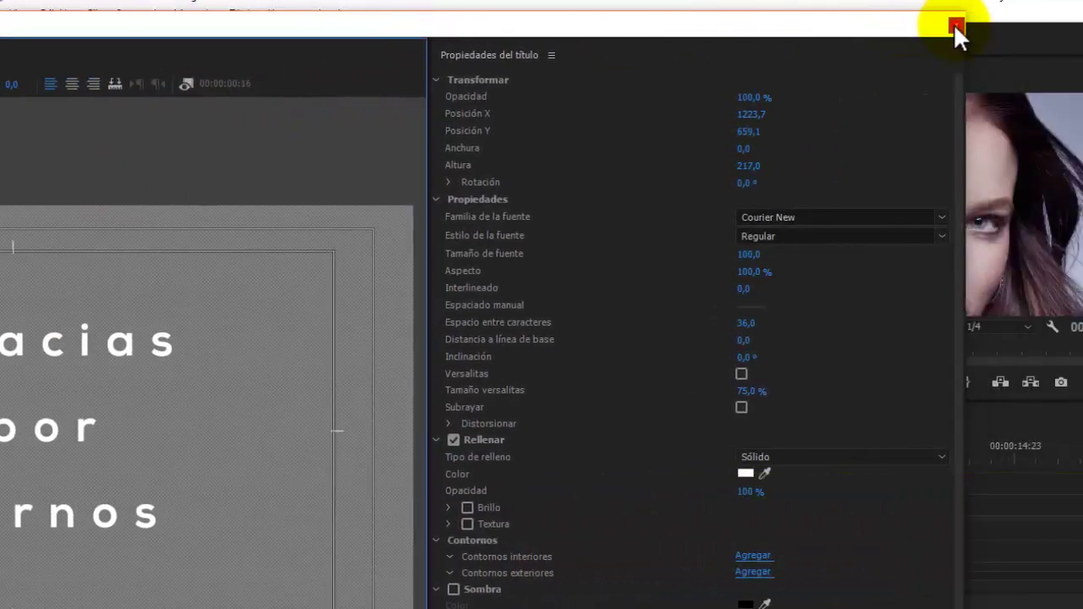
left_click(955, 25)
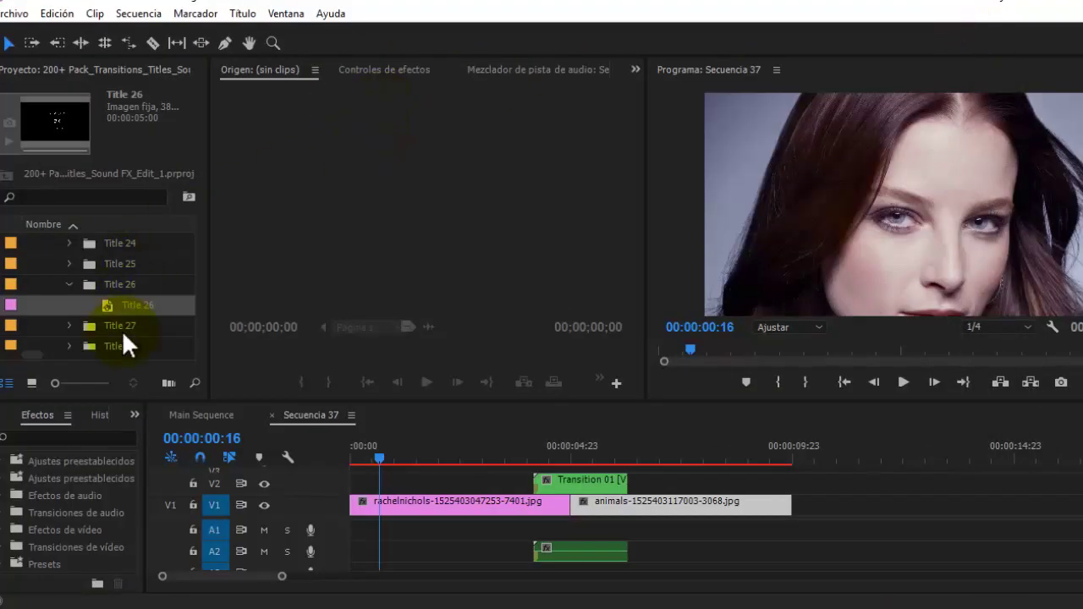
Collapse 01 Edit Placeholders and locate the Title 26 sequence inside 02_Titles
scroll(119, 311, "up", 8)
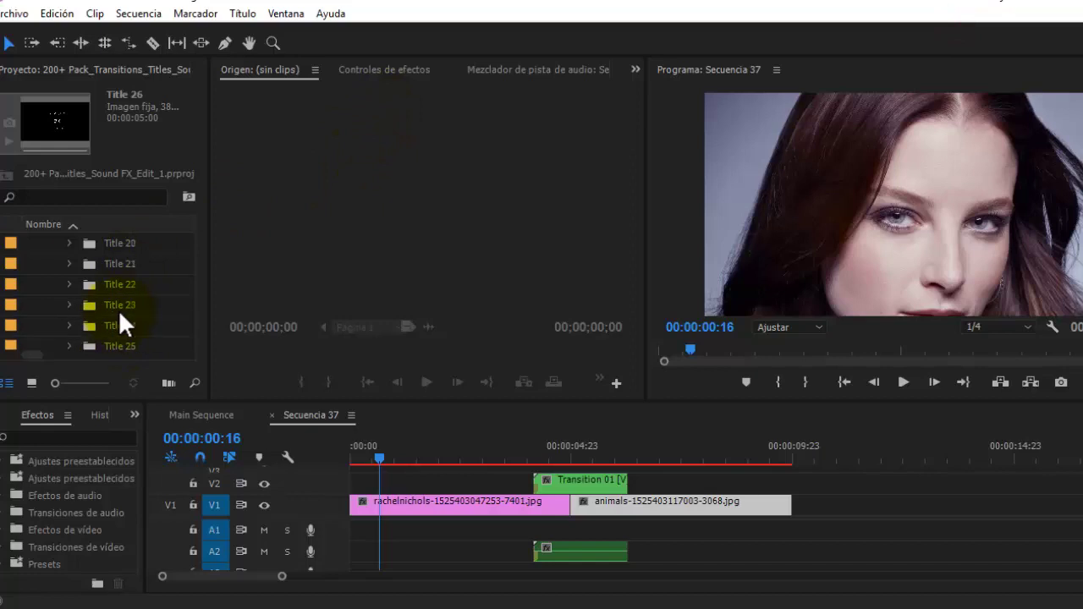
scroll(118, 309, "up", 3)
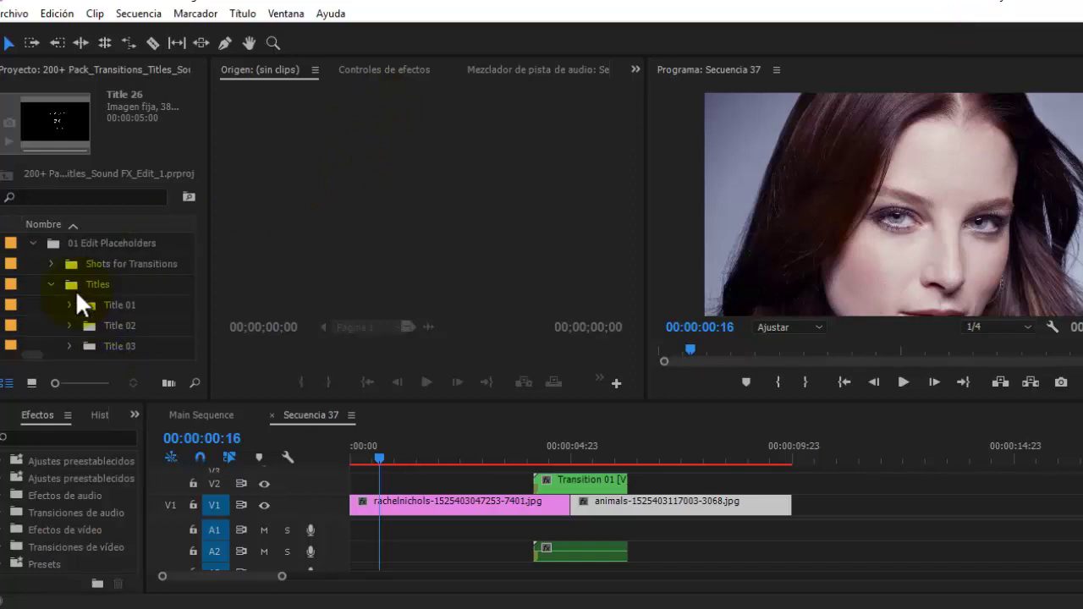
left_click(33, 243)
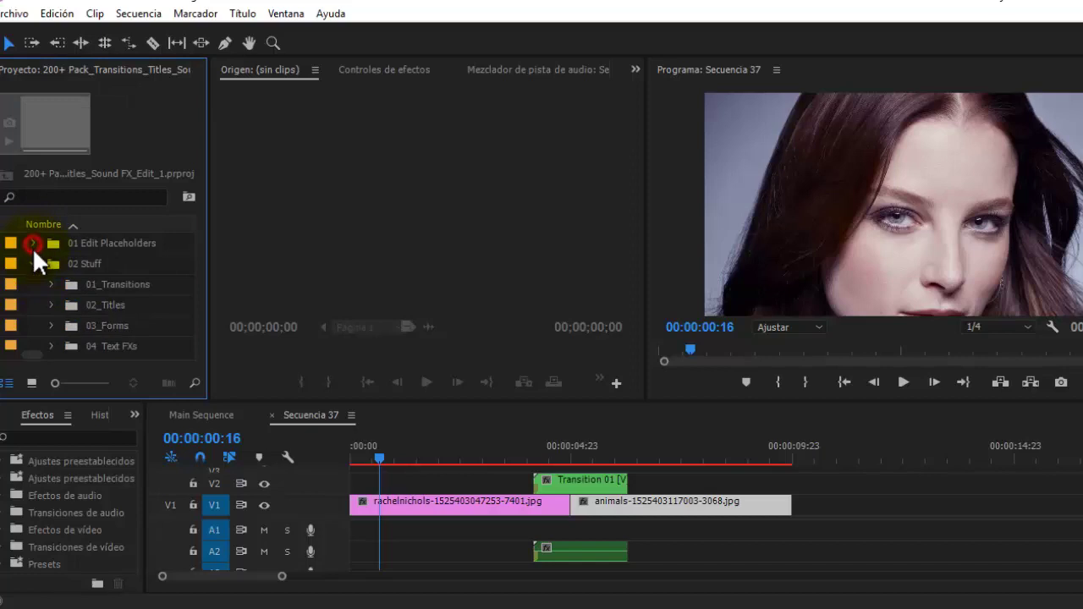
left_click(52, 305)
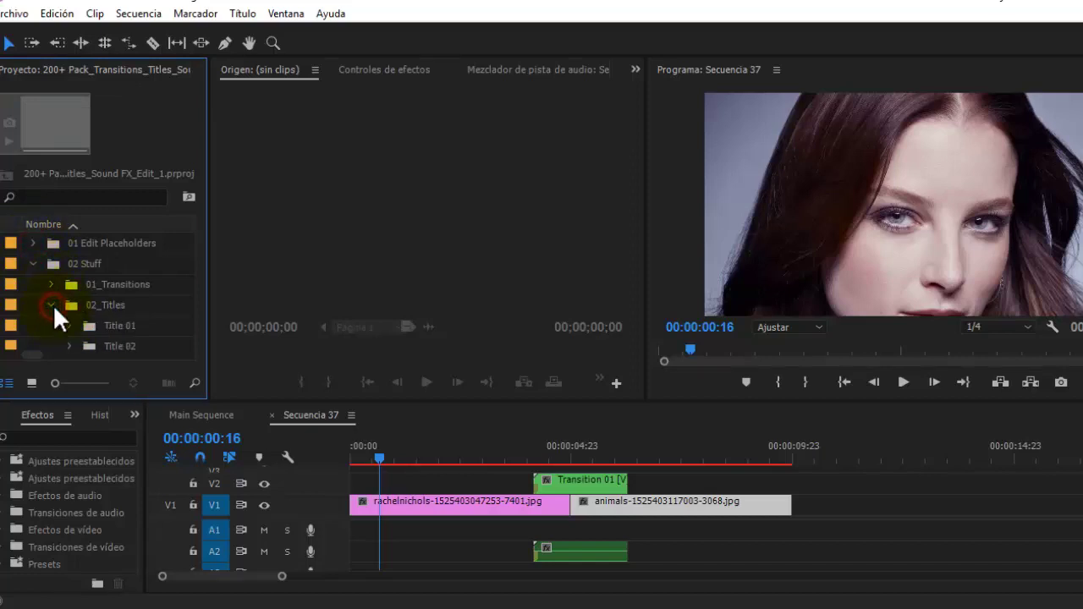
scroll(53, 304, "down", 5)
scroll(56, 309, "down", 4)
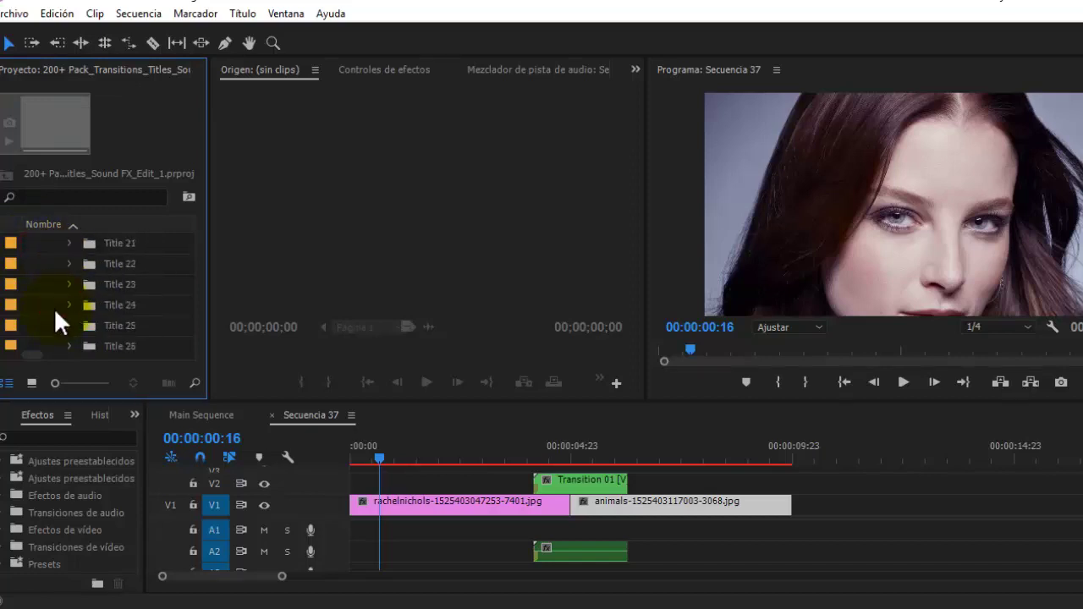
left_click(70, 305)
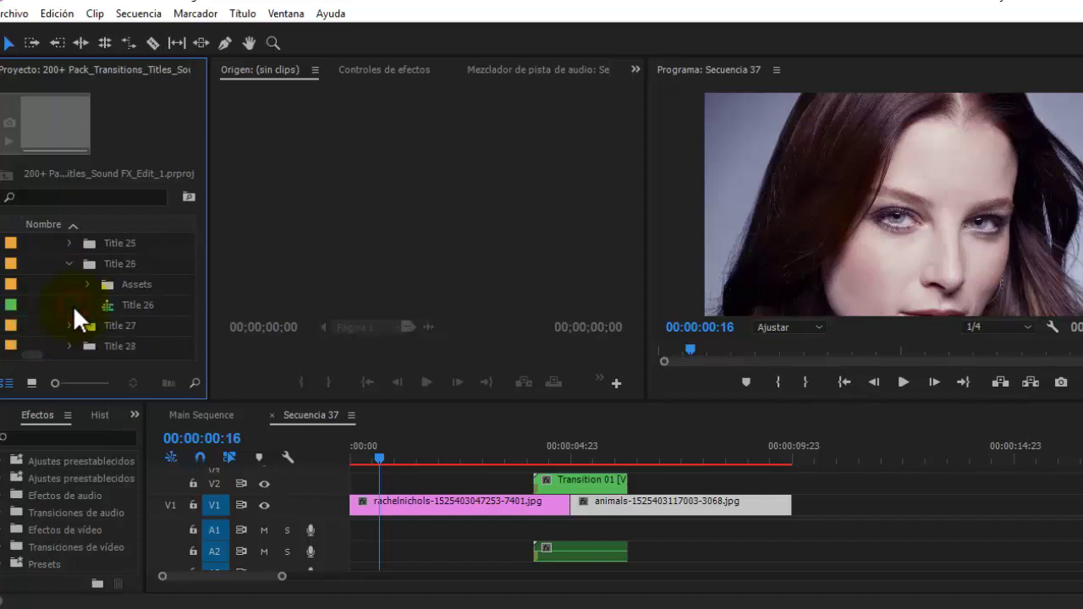
left_click(144, 305)
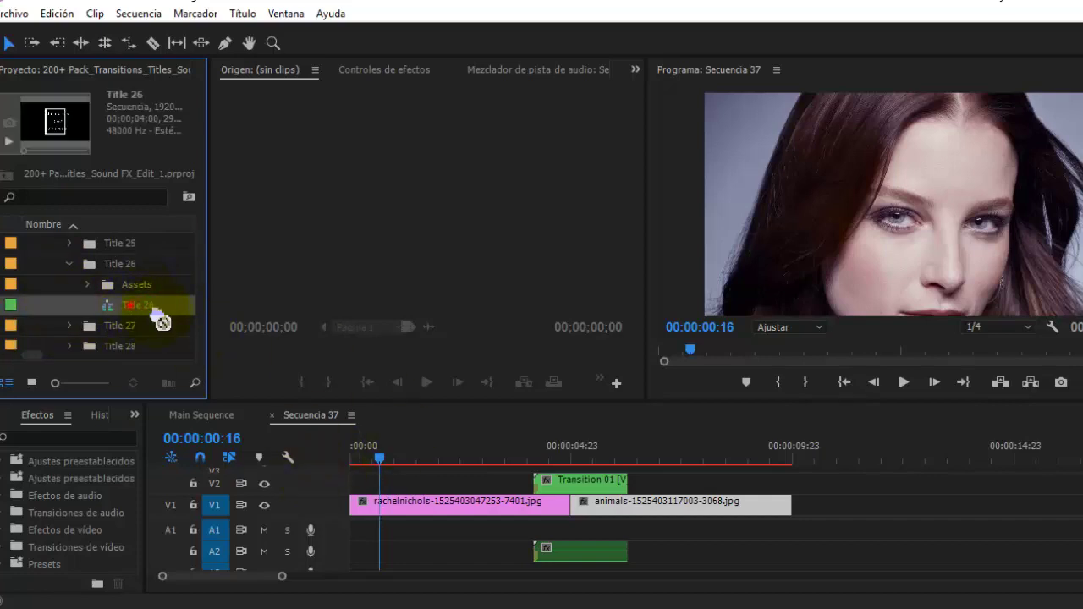
Place Title 26 on V2 at about 7 seconds and extend the animals clip past it
left_click_drag(161, 320, 348, 495)
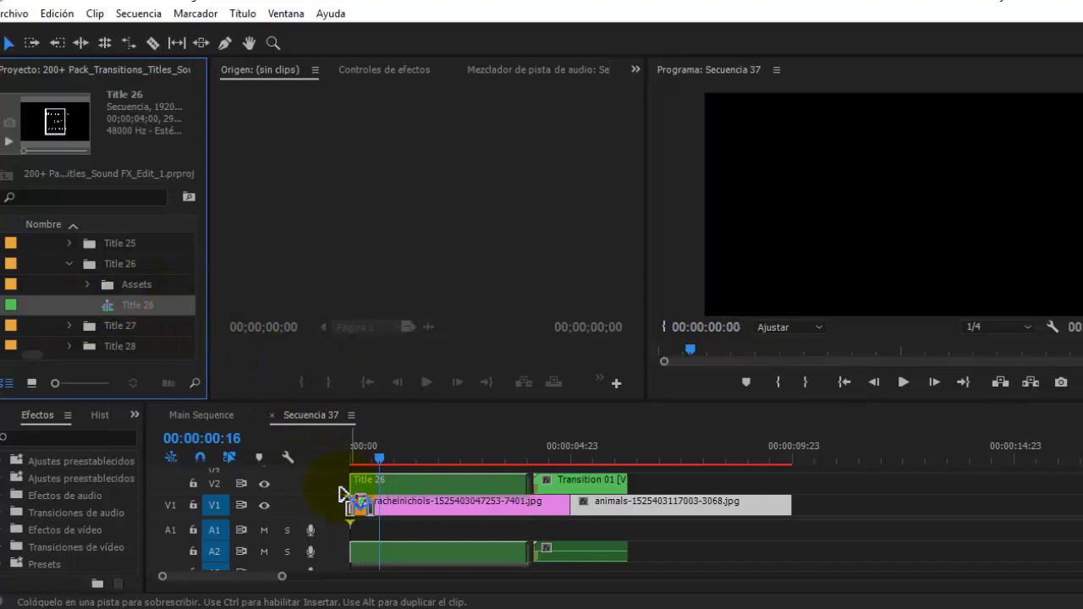
left_click_drag(348, 495, 699, 498)
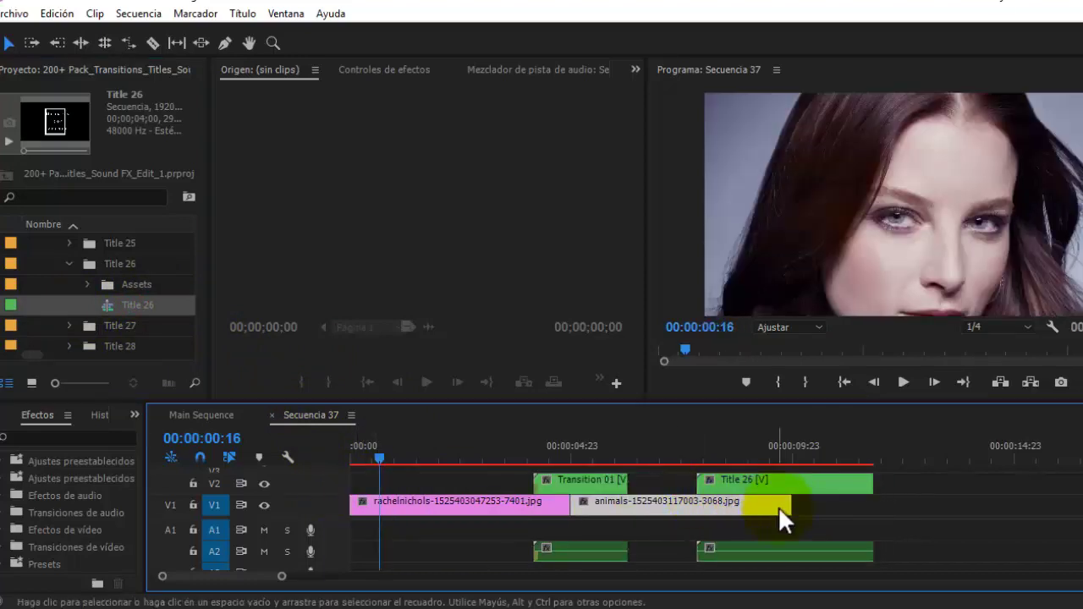
left_click_drag(783, 505, 963, 505)
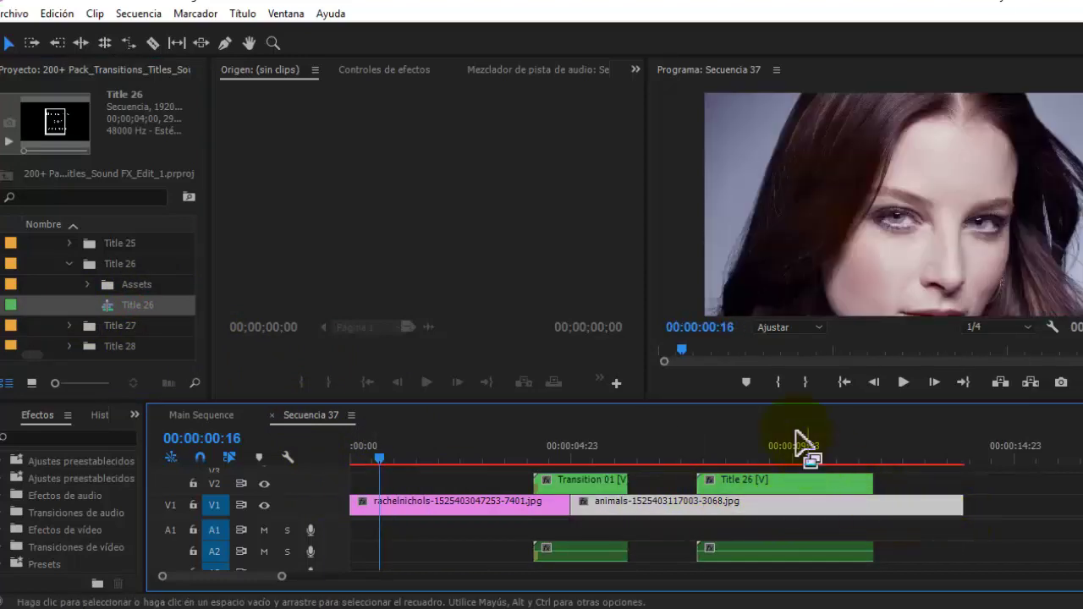
left_click_drag(705, 448, 756, 458)
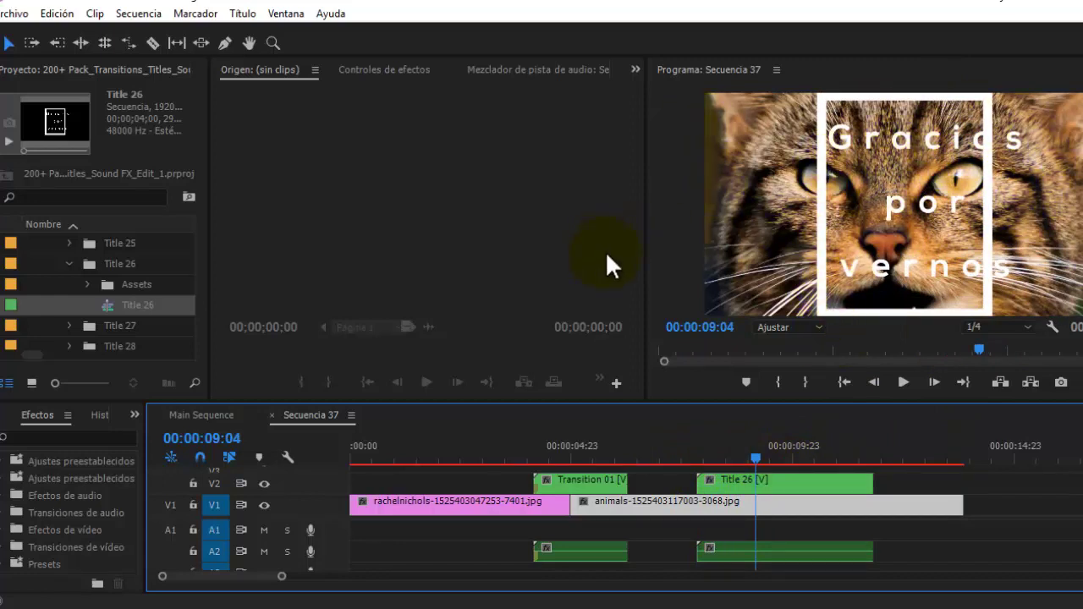
Reopen the Title 26 title from 01 Edit Placeholders for editing
scroll(83, 267, "up", 8)
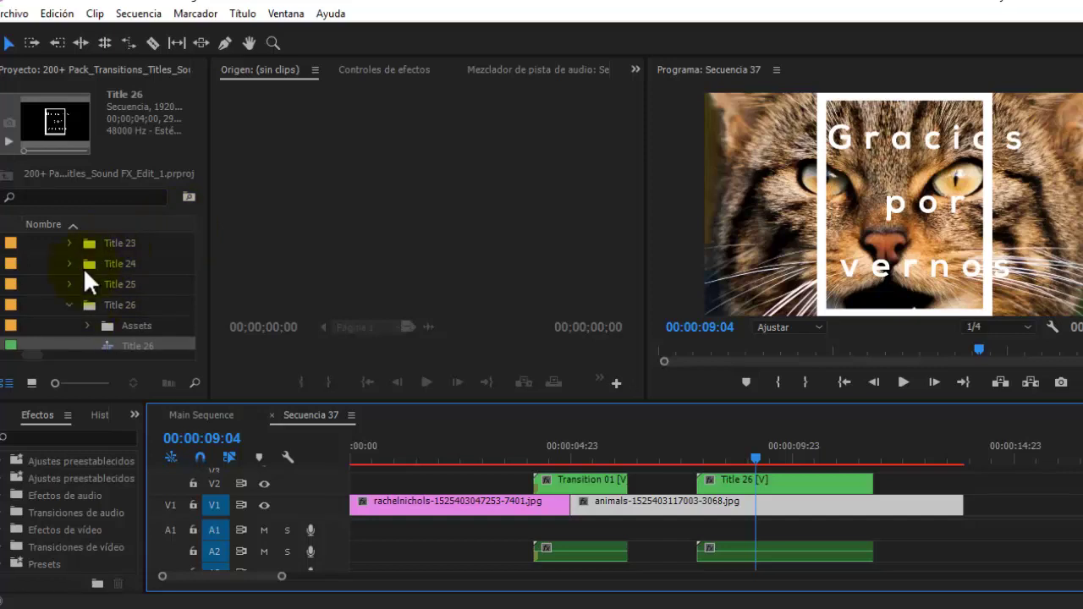
scroll(83, 265, "up", 3)
scroll(77, 268, "up", 2)
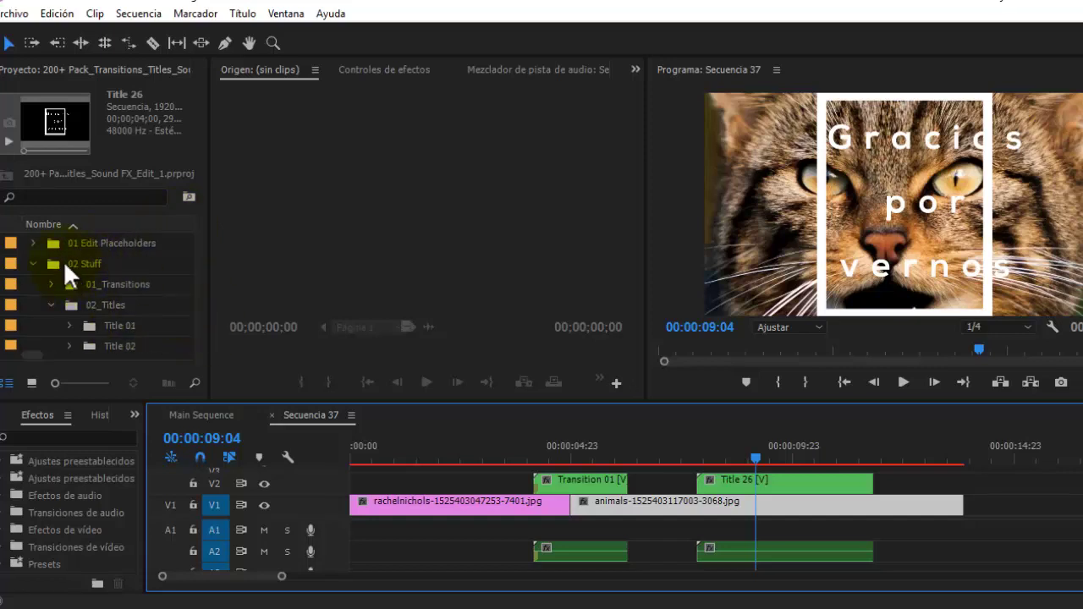
left_click(37, 238)
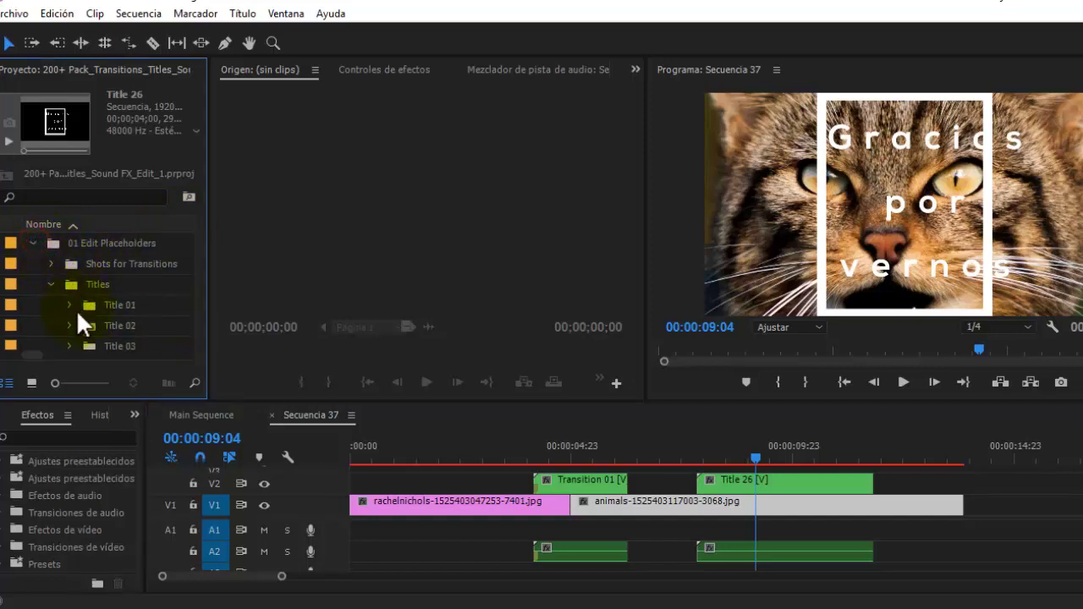
scroll(77, 313, "down", 2)
scroll(78, 320, "down", 2)
scroll(78, 320, "down", 2)
scroll(78, 320, "down", 2)
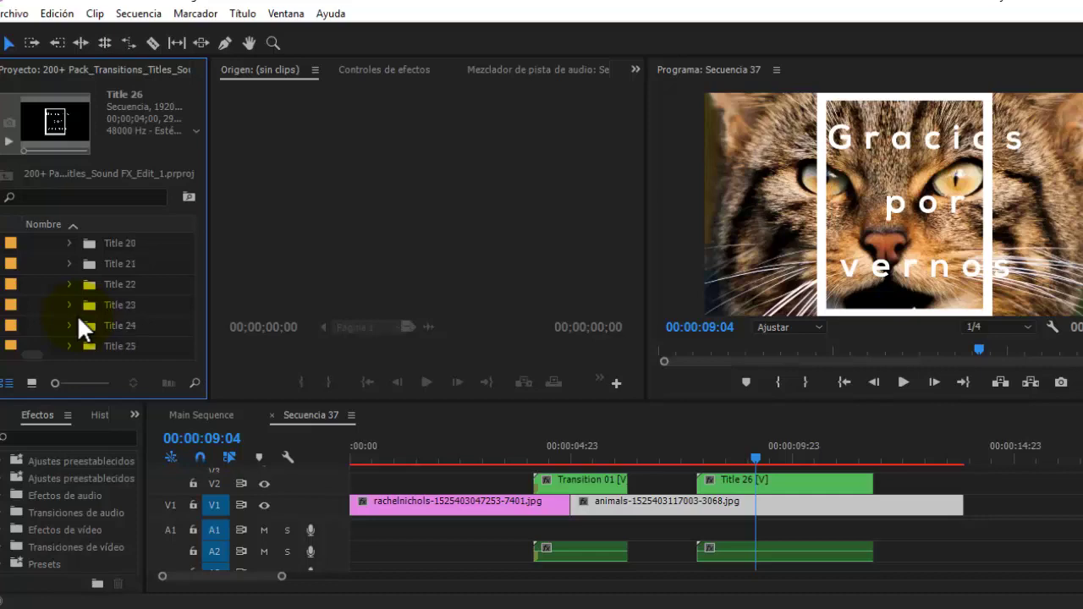
scroll(78, 320, "down", 2)
double_click(115, 305)
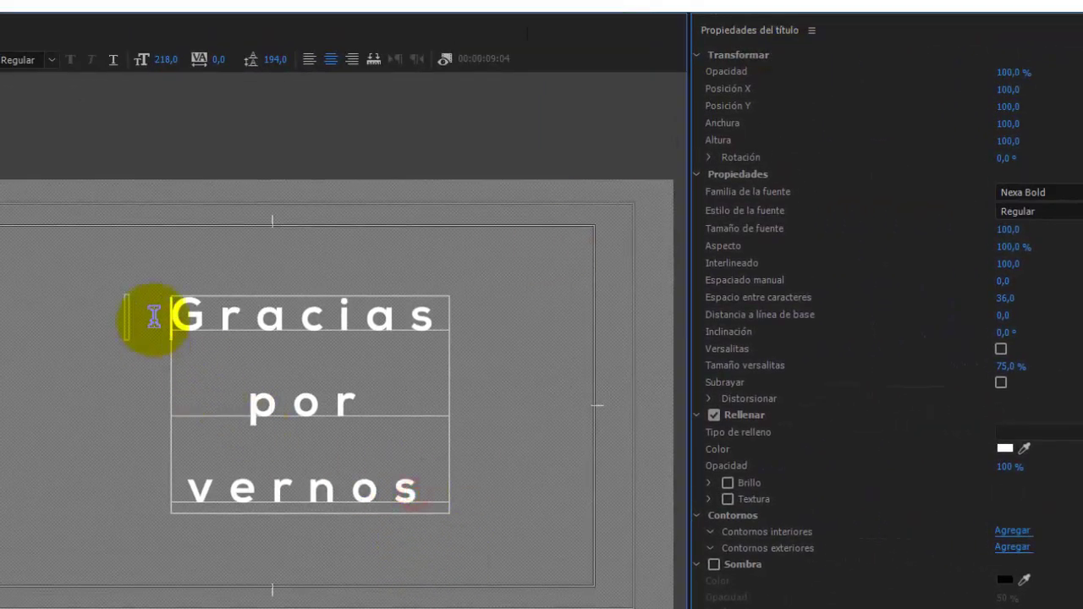
Select all the title text to fit it in the frame, then close both Title 26 tabs
key("ctrl+a")
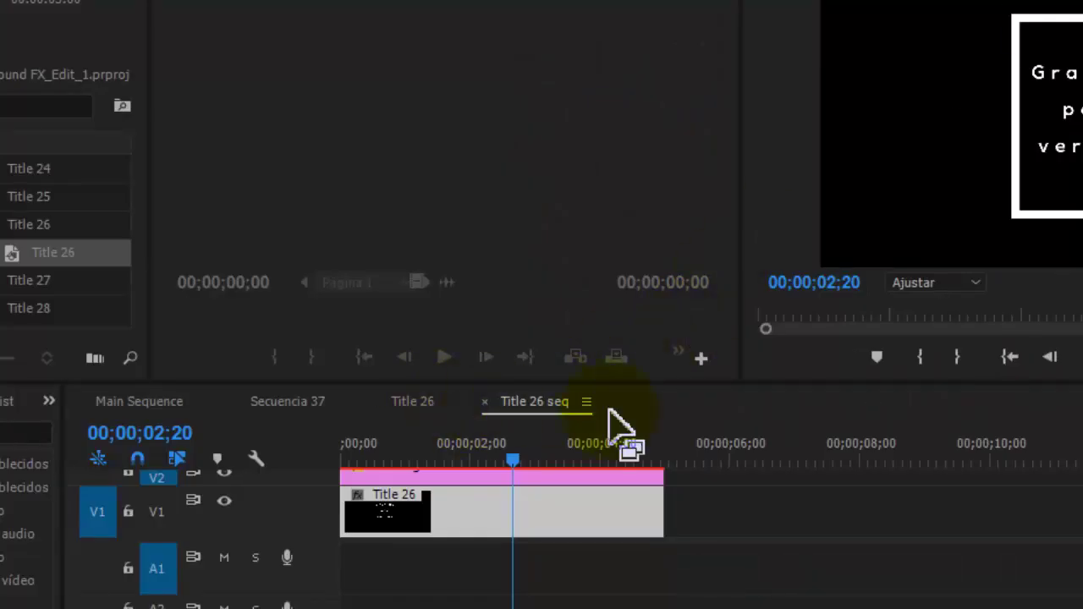
left_click(484, 401)
left_click(379, 401)
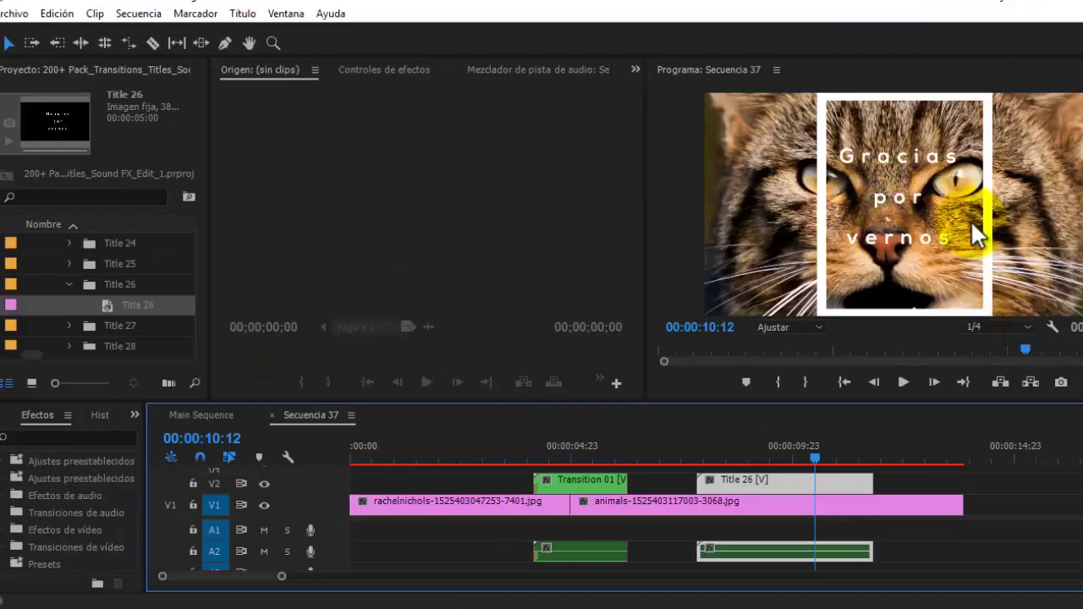
Trim the animals clip to end at 00:00:12:06 after previewing the title
left_click_drag(685, 451, 819, 458)
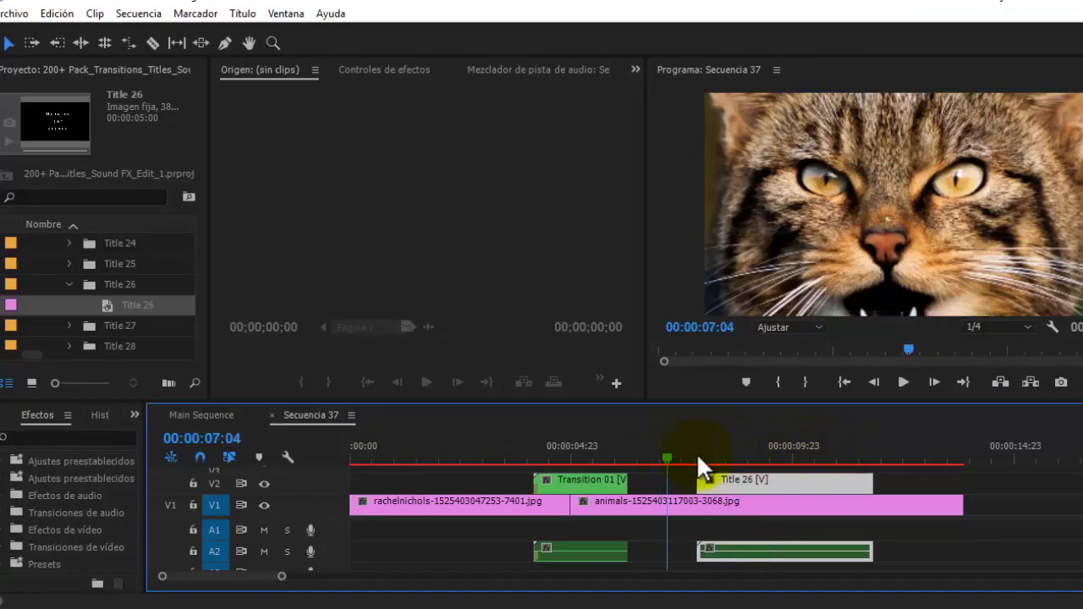
left_click_drag(818, 457, 893, 458)
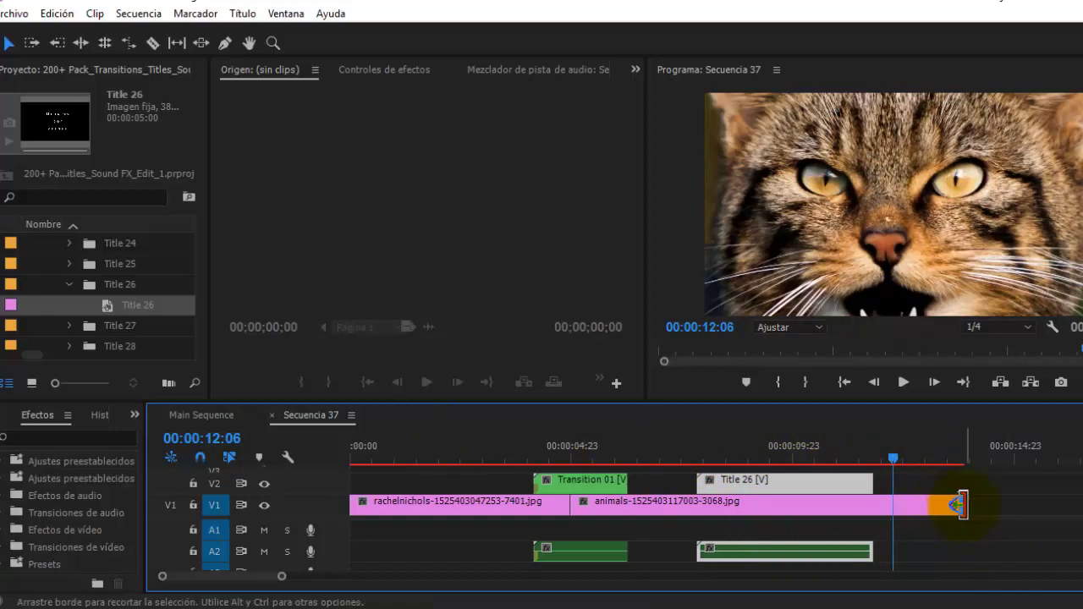
left_click_drag(960, 505, 901, 506)
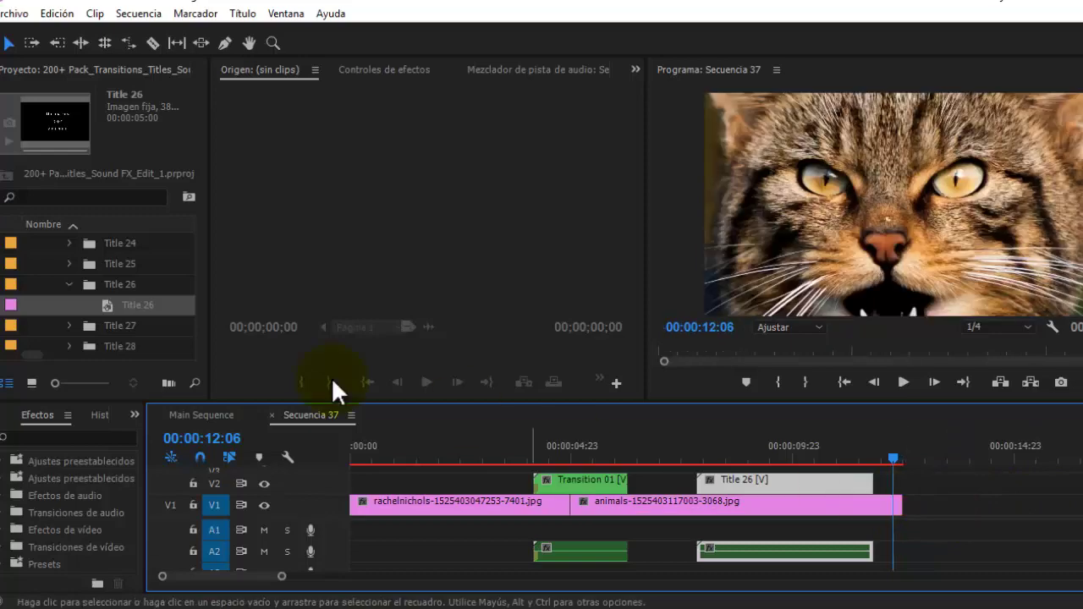
Import the third portrait photo into the project
right_click(43, 320)
left_click(114, 444)
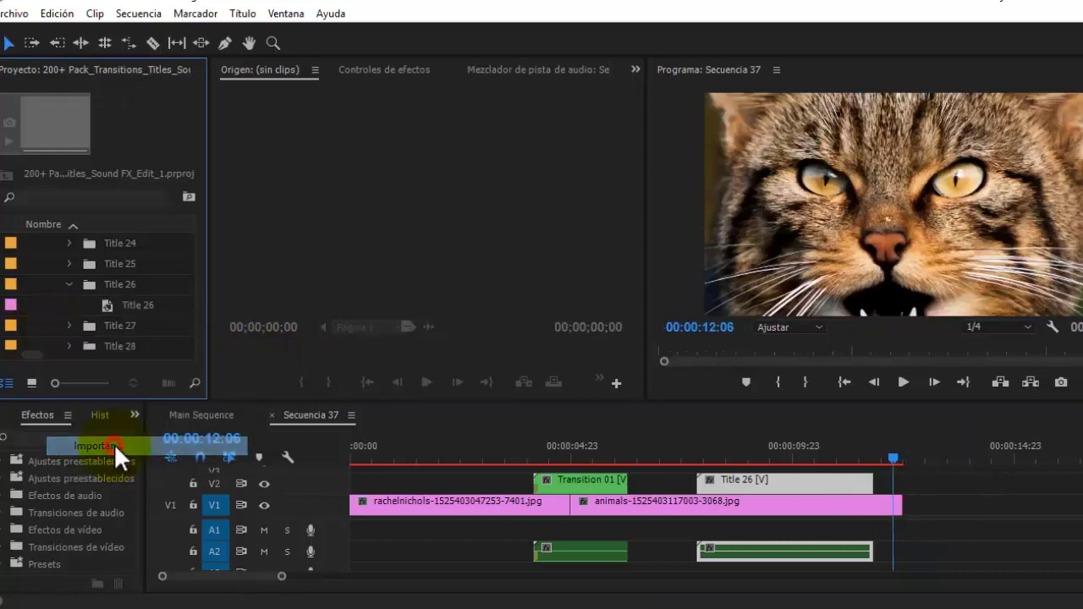
double_click(287, 227)
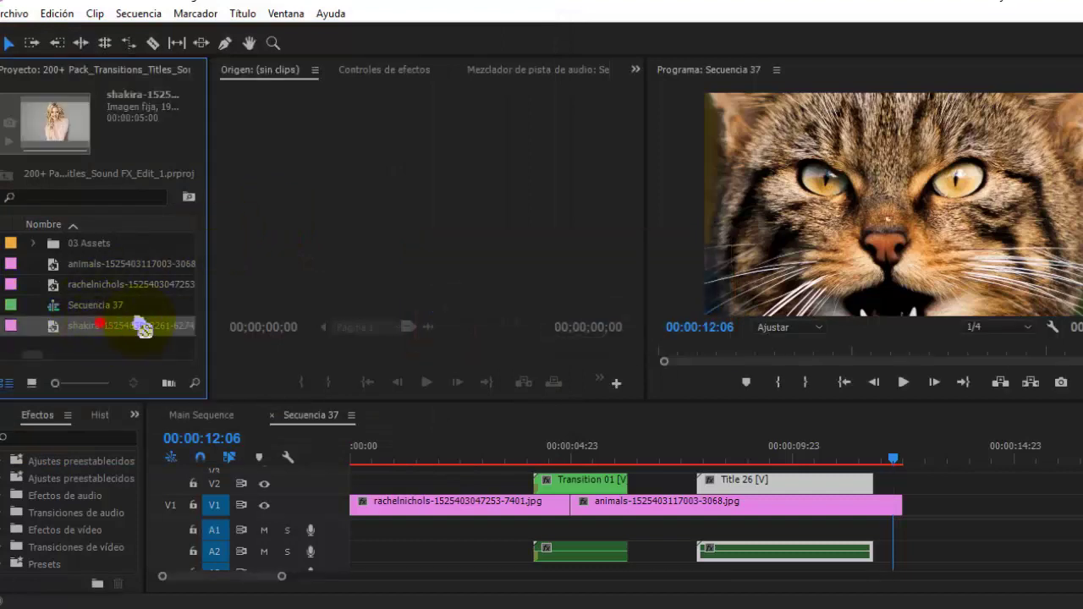
Add the portrait photo to the end of V1 and lengthen it
left_click_drag(142, 329, 942, 506)
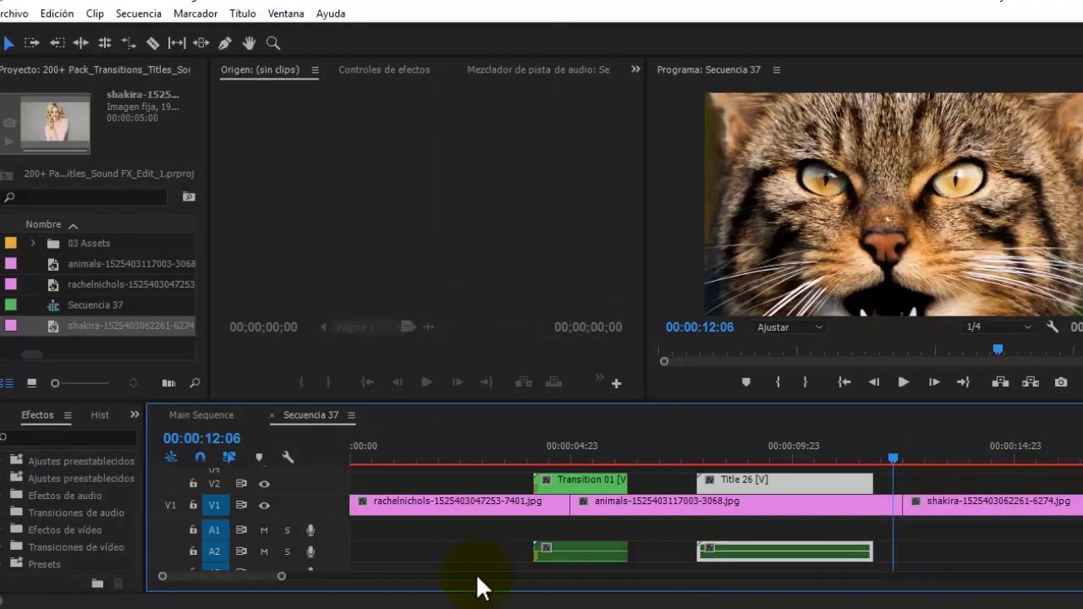
left_click_drag(252, 582, 271, 580)
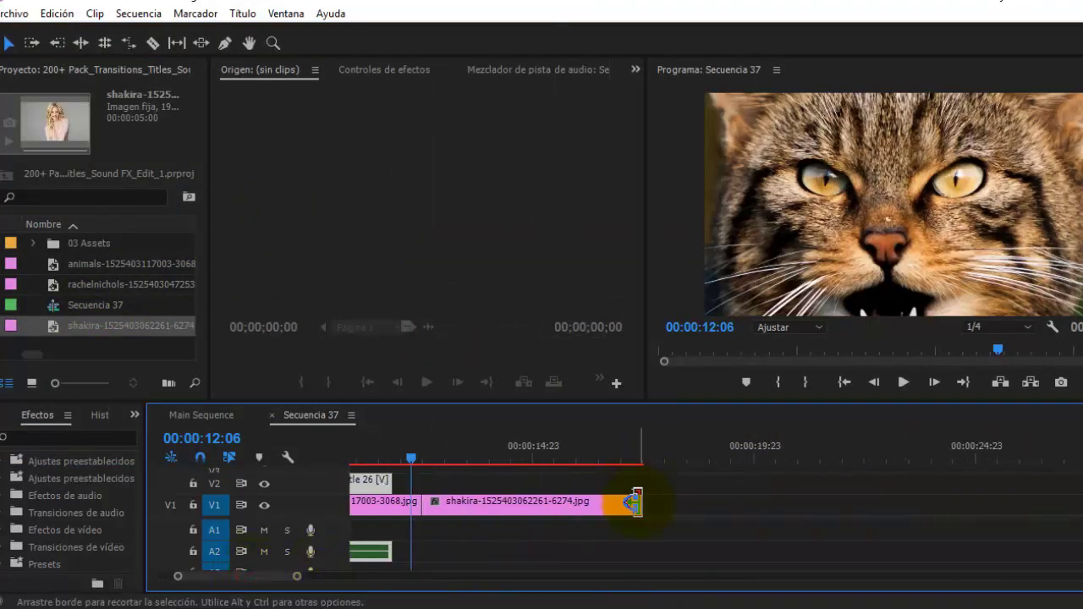
left_click_drag(641, 504, 961, 505)
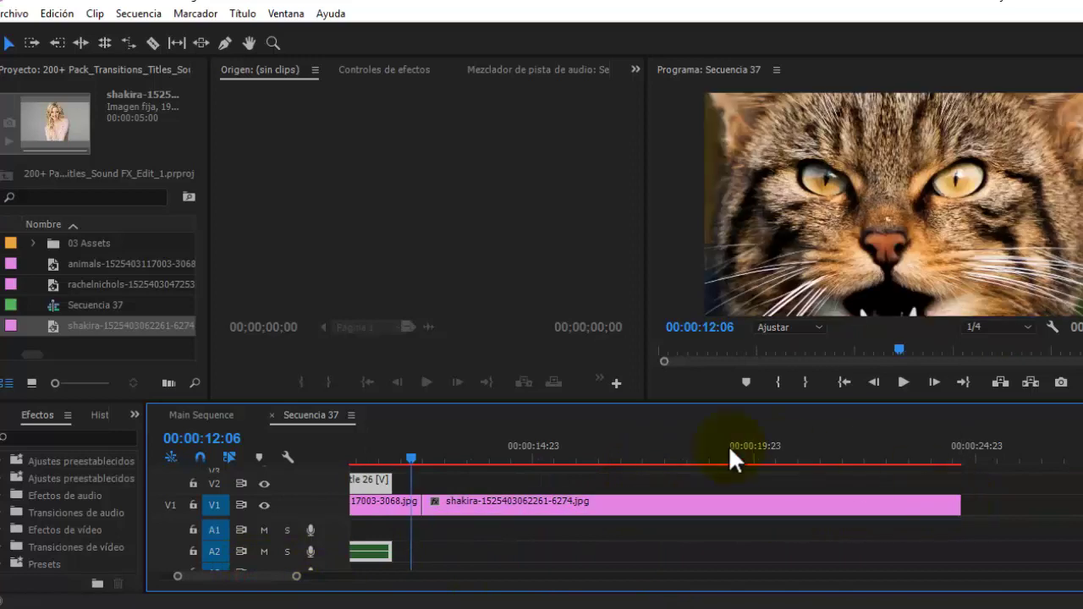
left_click(518, 458)
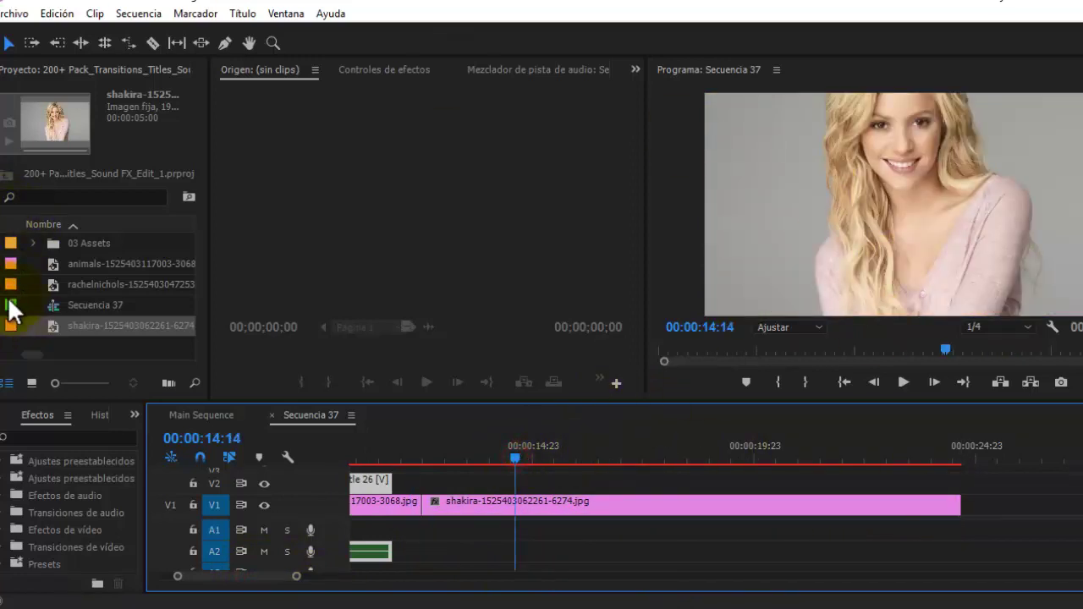
Collapse the Titles, 01 Edit Placeholders and 02_Titles bins in the Project panel
scroll(17, 297, "up", 3)
scroll(32, 289, "up", 3)
scroll(32, 289, "up", 3)
scroll(32, 289, "up", 3)
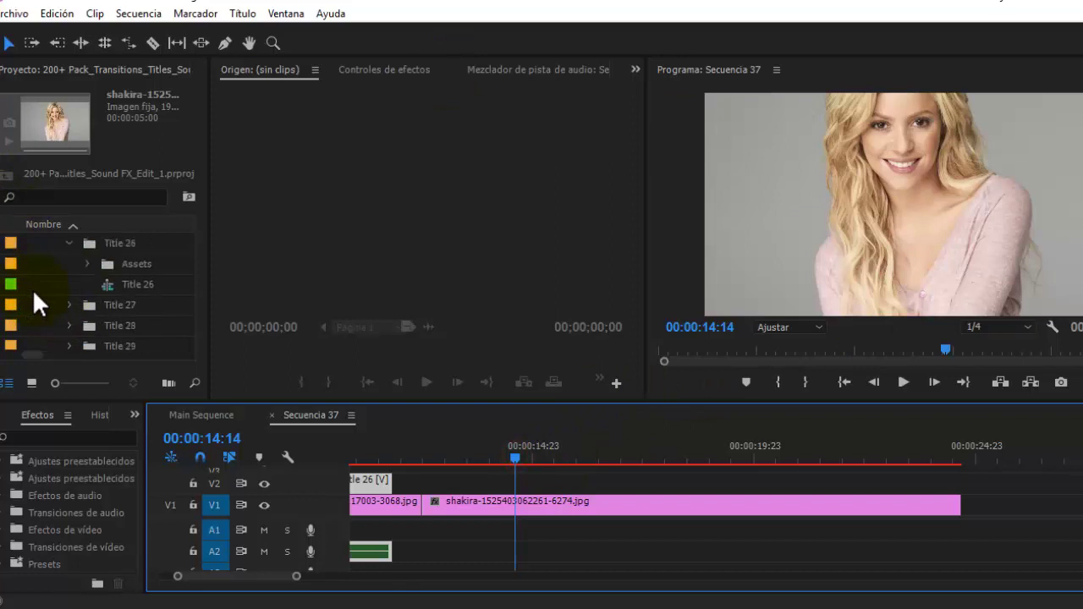
scroll(32, 289, "down", 2)
scroll(87, 295, "down", 2)
scroll(87, 295, "down", 2)
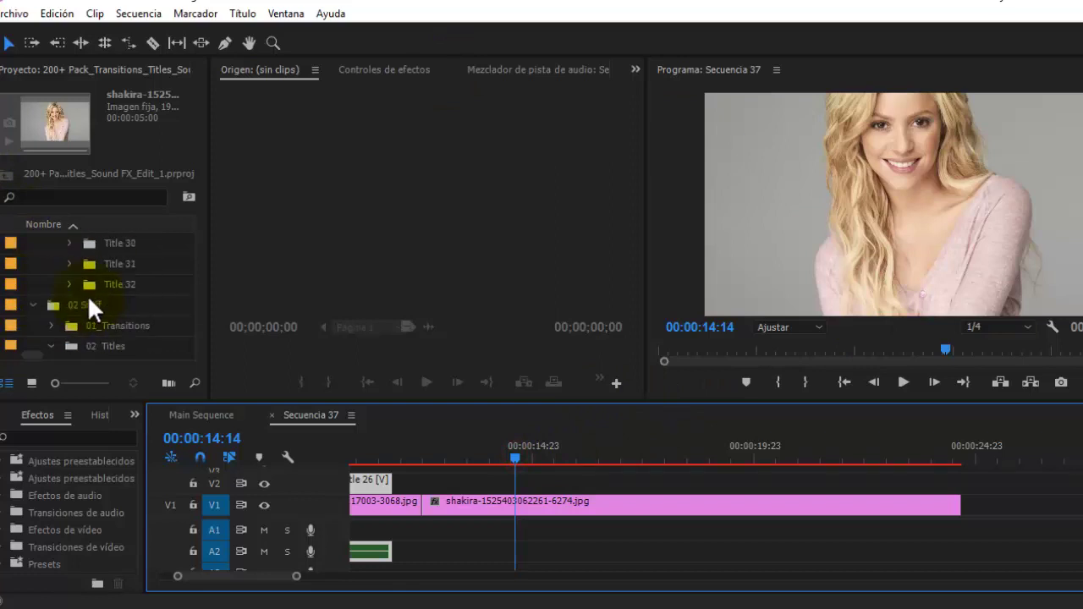
scroll(77, 294, "up", 2)
scroll(61, 293, "up", 2)
scroll(61, 293, "up", 2)
scroll(62, 292, "up", 5)
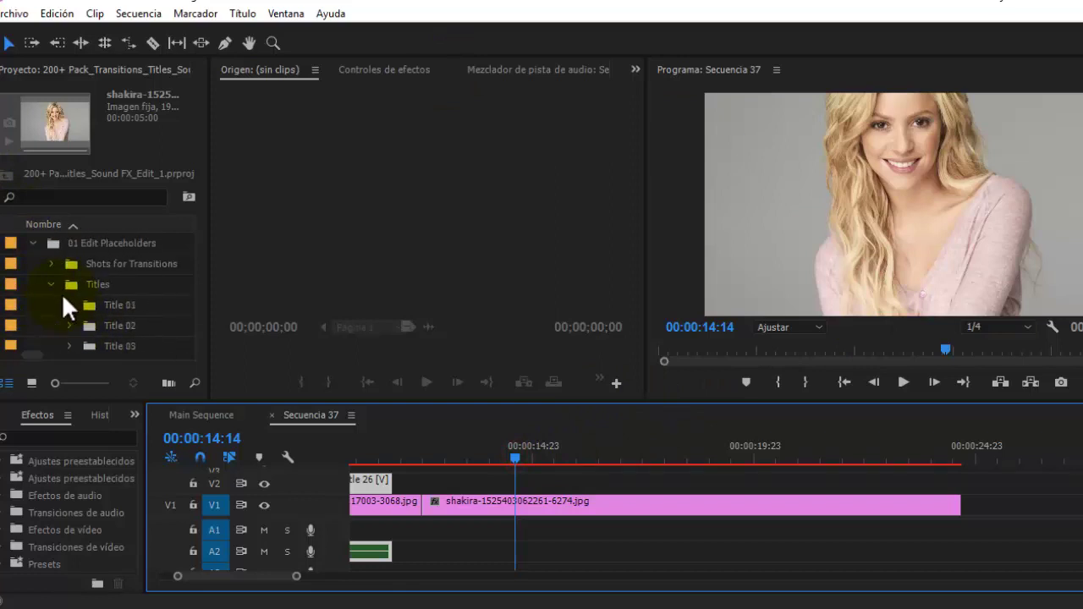
left_click(52, 284)
left_click(33, 243)
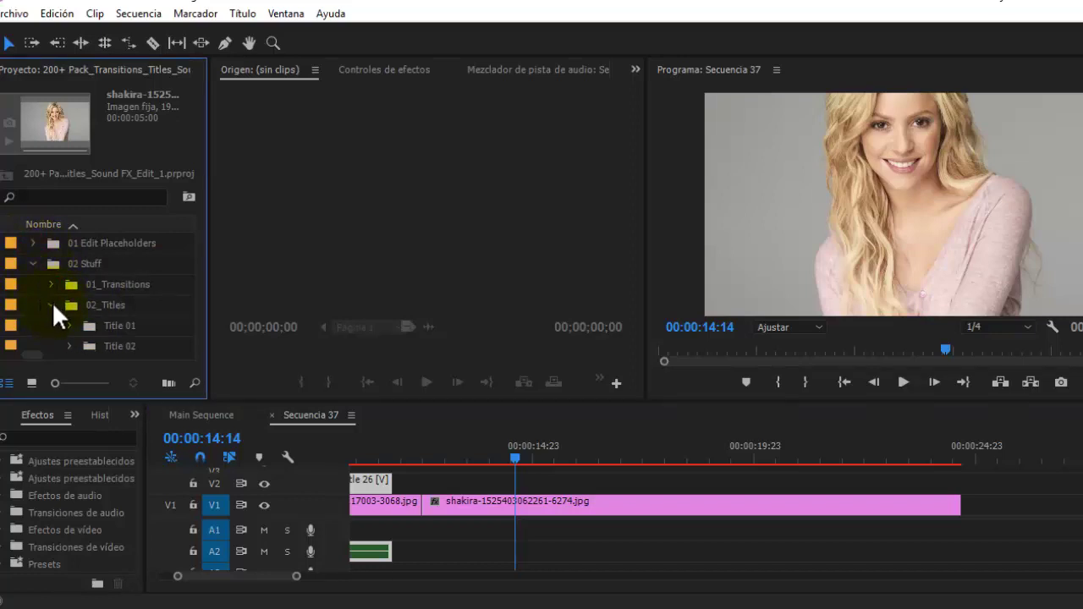
left_click(51, 305)
scroll(59, 305, "down", 1)
Drag Forms_3.mov from the 03_Forms bin onto V2 above the portrait photo
left_click(100, 311)
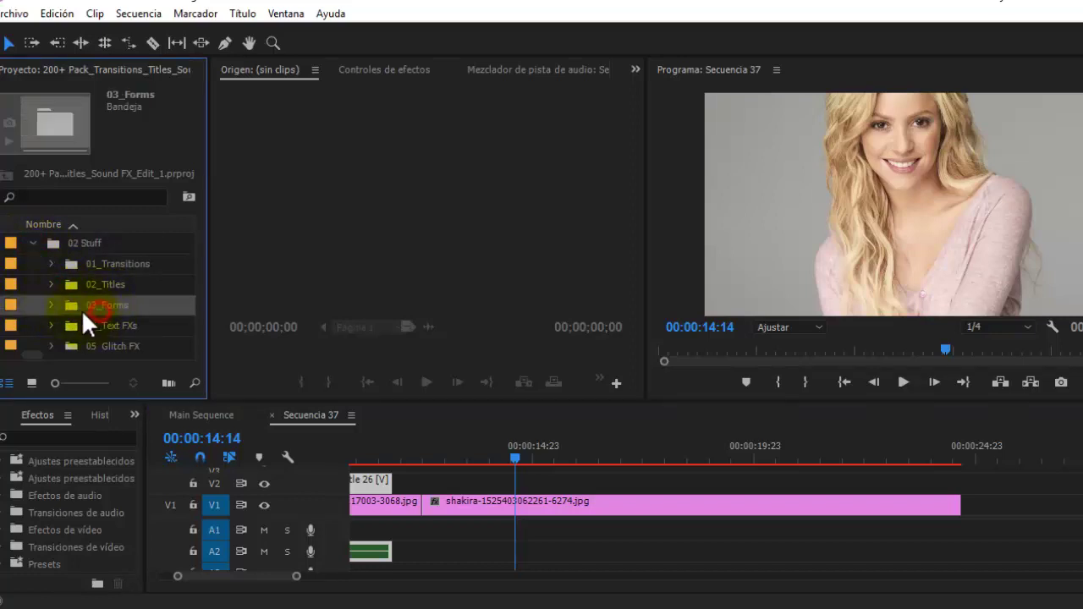
left_click(51, 308)
scroll(51, 310, "down", 3)
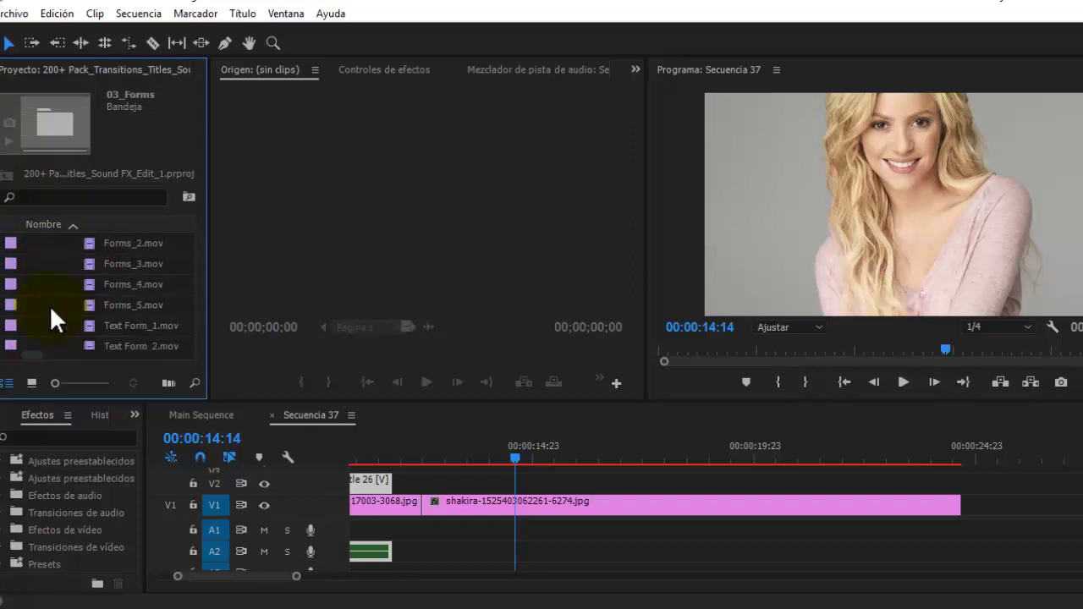
scroll(49, 305, "up", 2)
left_click(127, 304)
left_click_drag(528, 383, 452, 483)
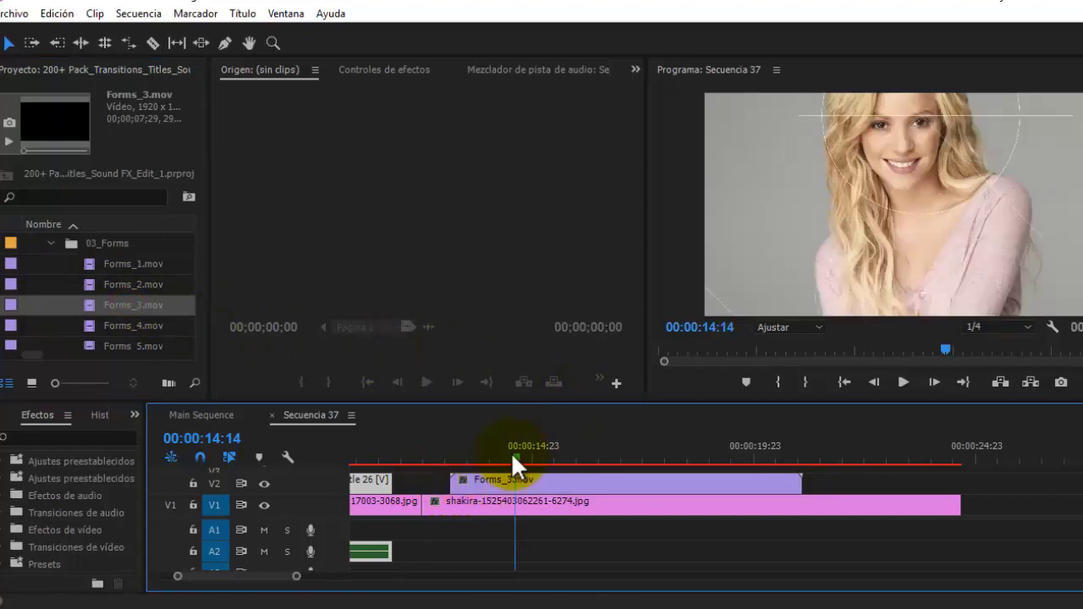
mouse_move(518, 447)
left_mouse_down()
mouse_move(594, 449)
mouse_move(558, 479)
left_mouse_up()
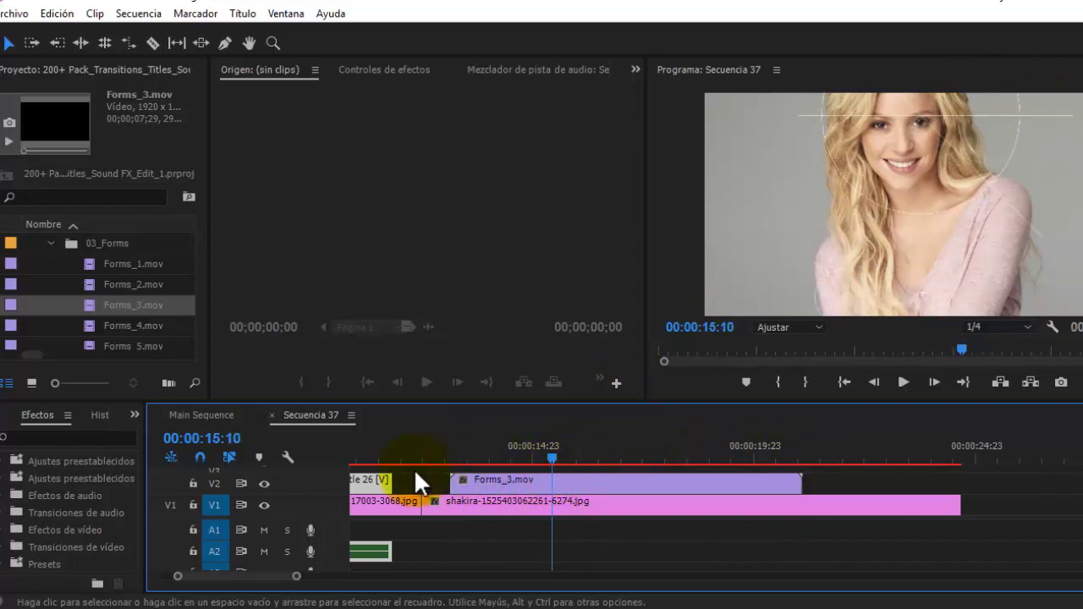
Reduce the Forms_3.mov clip's Motion Scale from 100 to 45 in Effect Controls
left_click(591, 485)
left_click(383, 68)
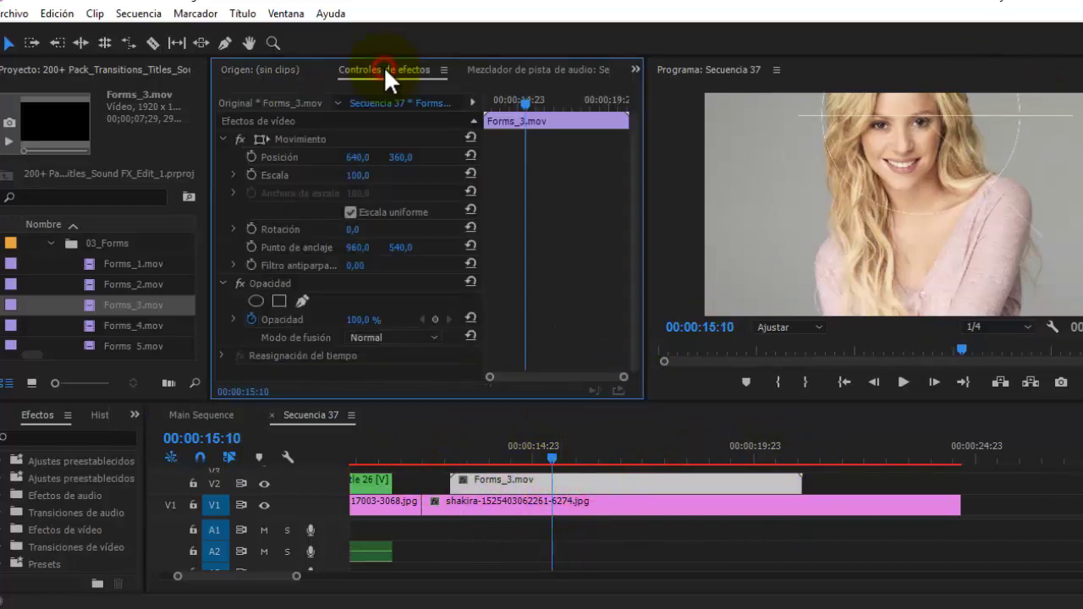
left_click_drag(361, 176, 308, 185)
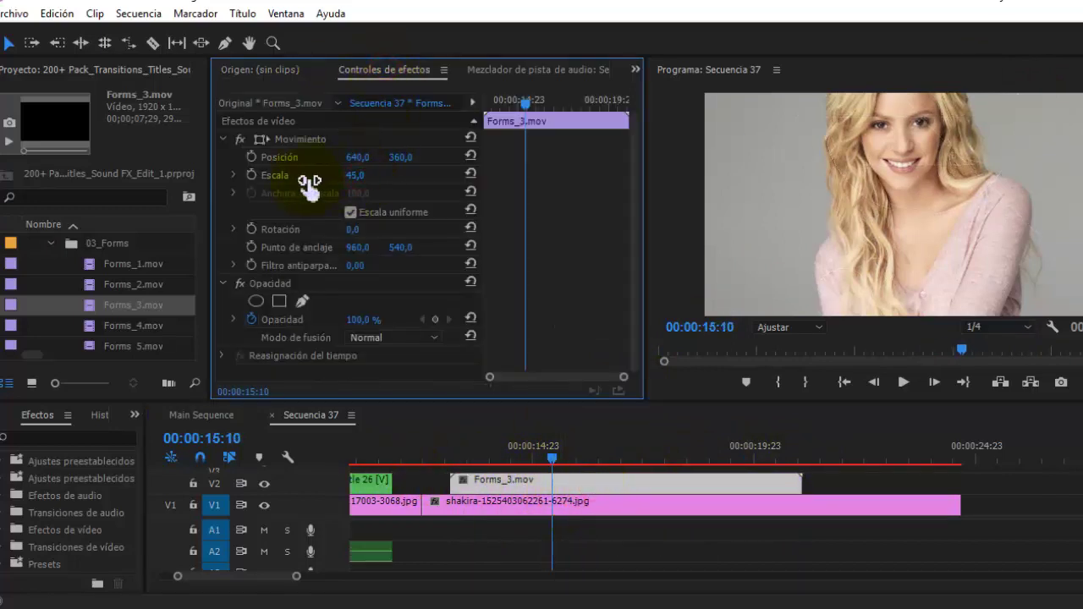
left_click_drag(581, 449, 496, 444)
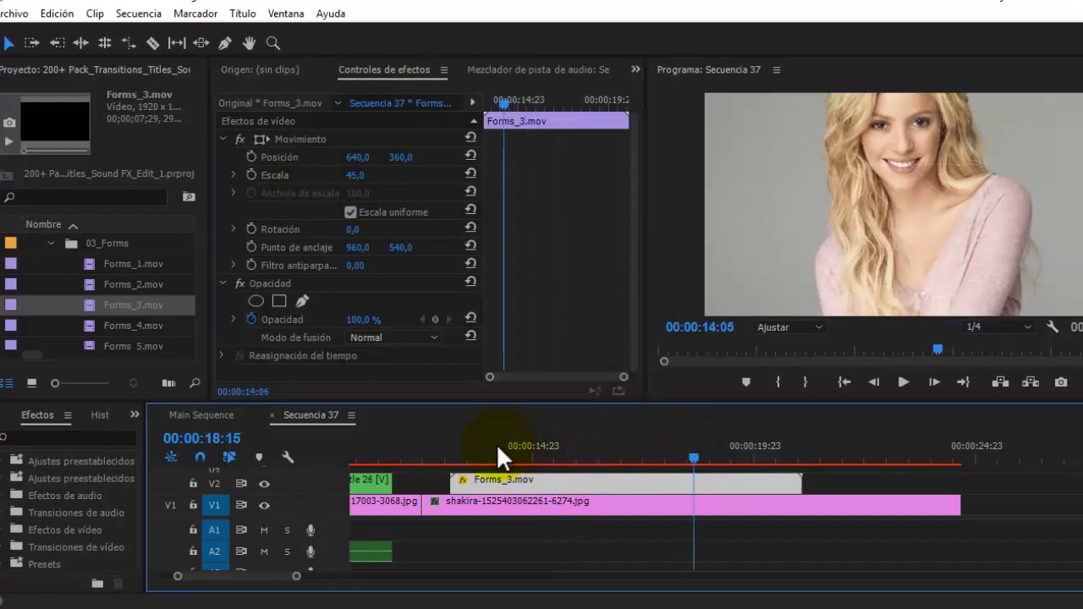
left_click_drag(60, 229, 99, 290)
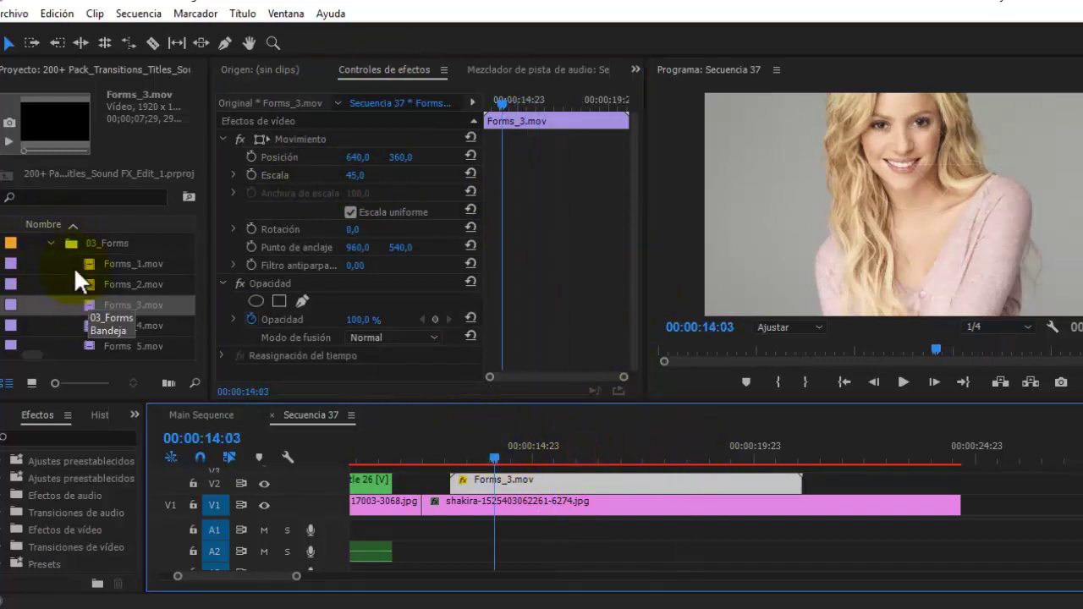
scroll(102, 293, "down", 3)
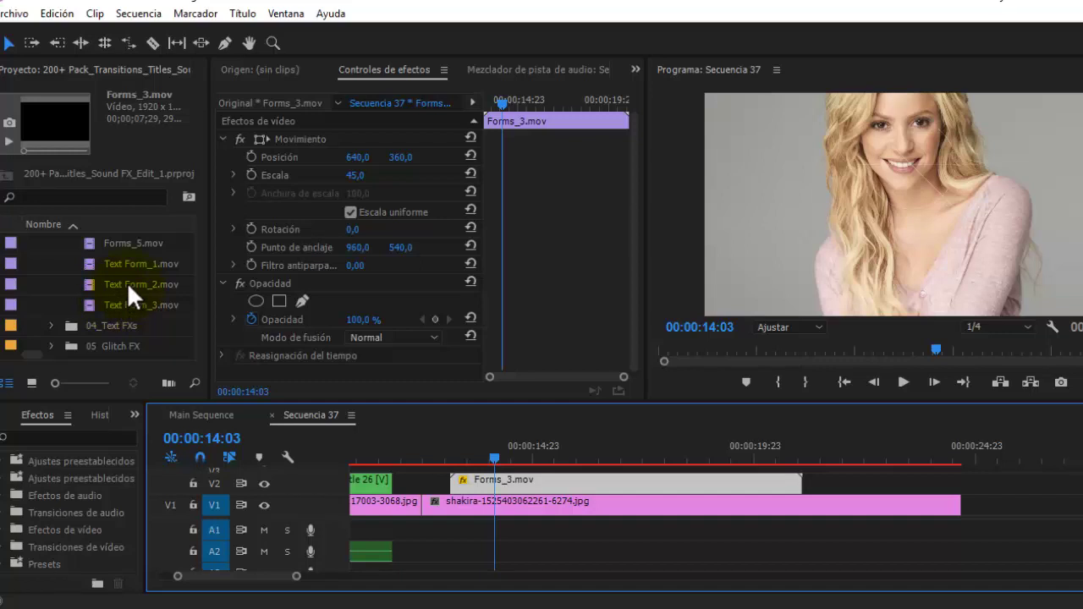
Add Text Form_2.mov above the portrait photo and shift it earlier in time
left_click_drag(130, 284, 641, 473)
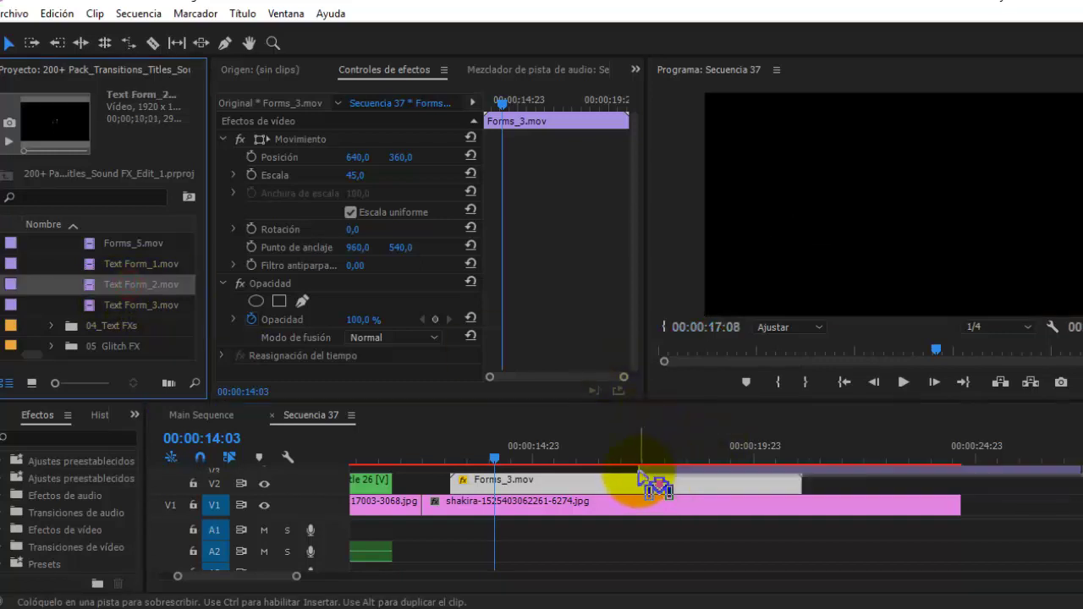
left_click_drag(641, 473, 682, 468)
left_click_drag(682, 469, 606, 472)
left_click_drag(498, 452, 713, 452)
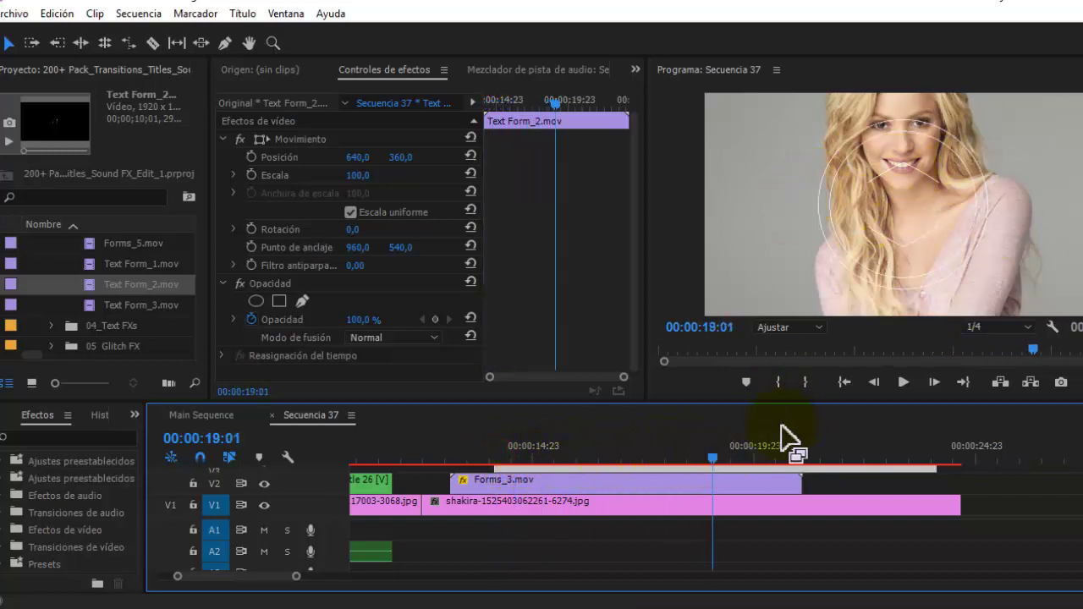
Extend the portrait photo clip to end near 00:00:34:23
left_click(561, 480)
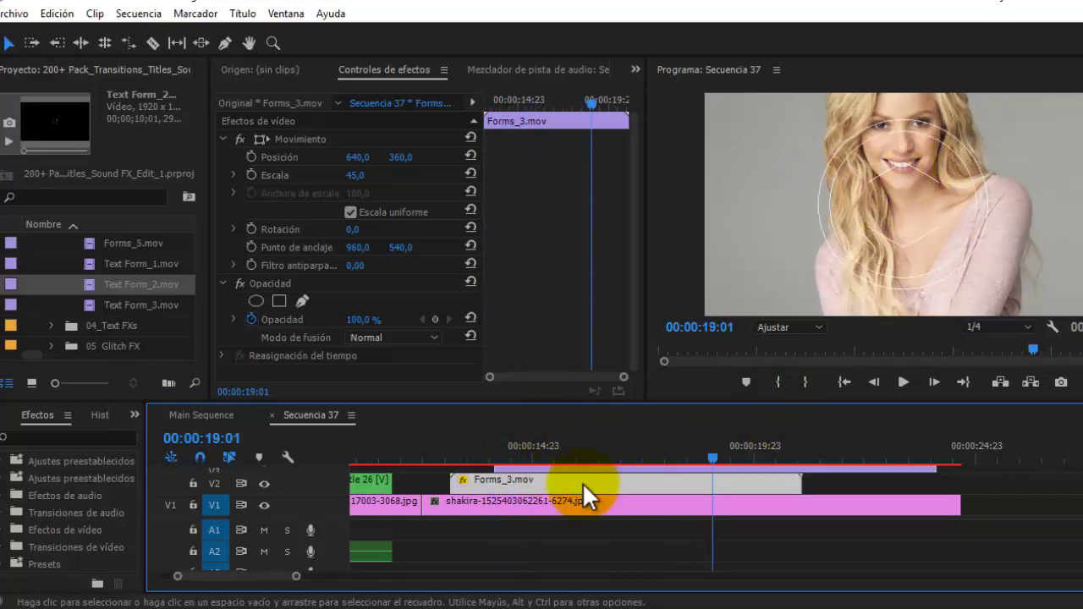
left_click_drag(239, 576, 276, 574)
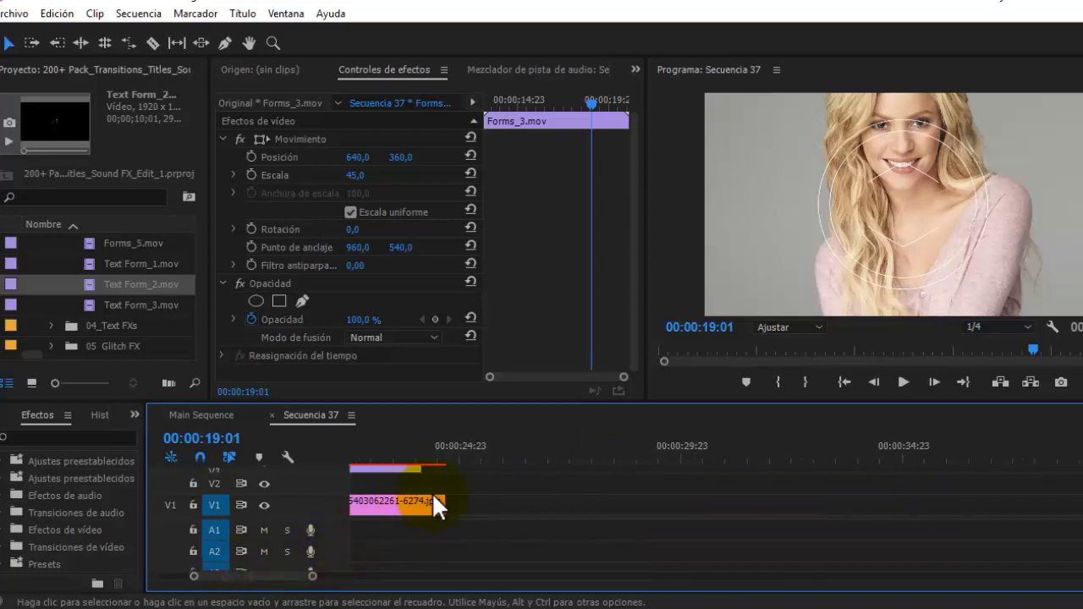
left_click_drag(444, 503, 915, 501)
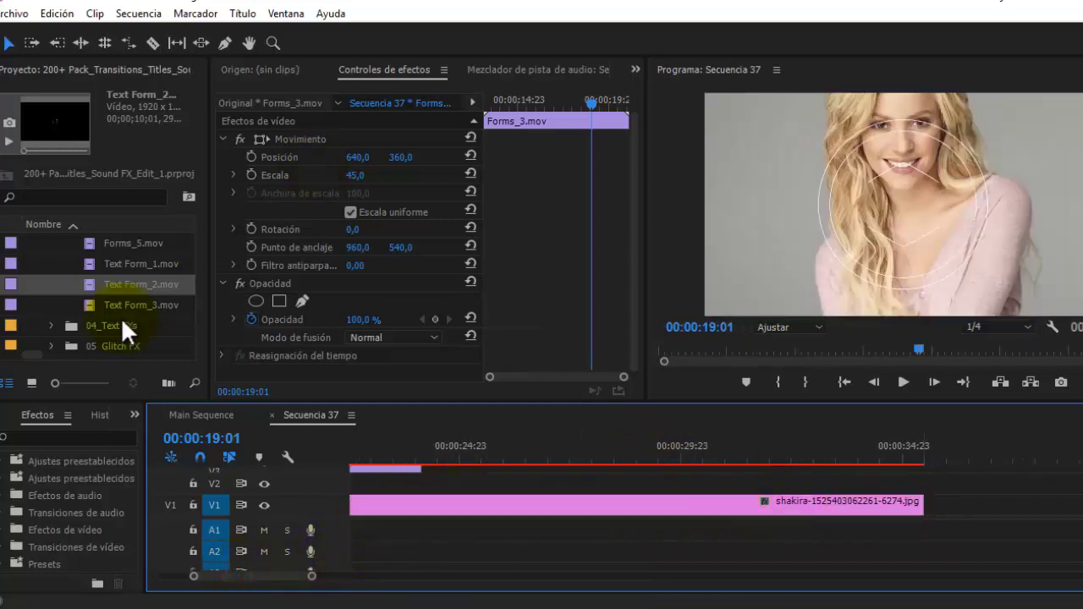
scroll(60, 292, "up", 3)
left_click(47, 304)
Place Text_FX_4.mov from 04_Text FXs on V2 over the photo, preview it, then delete it
left_click(47, 305)
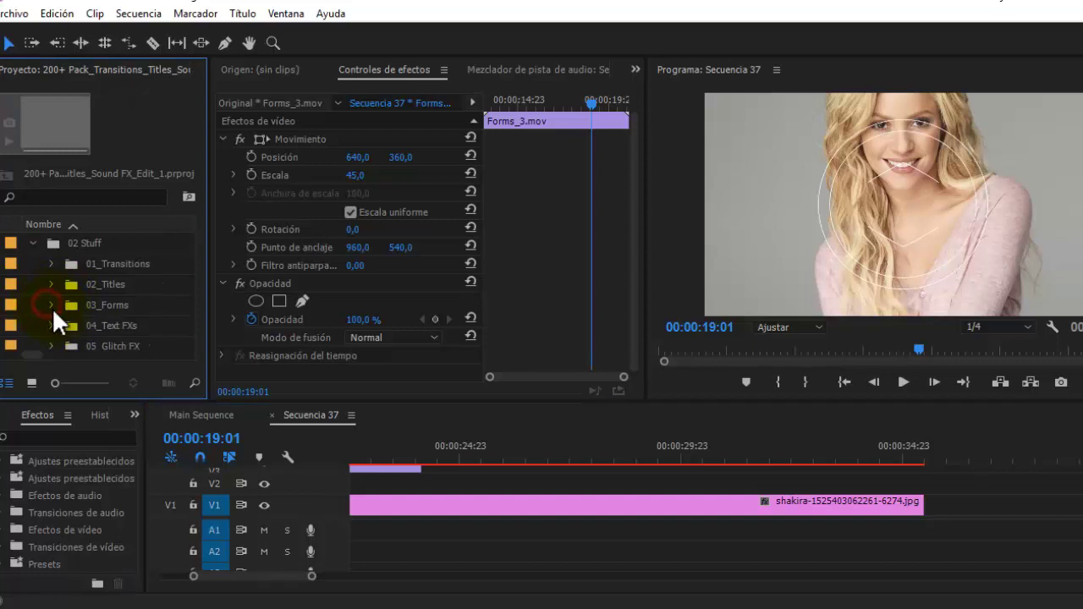
left_click(52, 325)
scroll(123, 330, "down", 5)
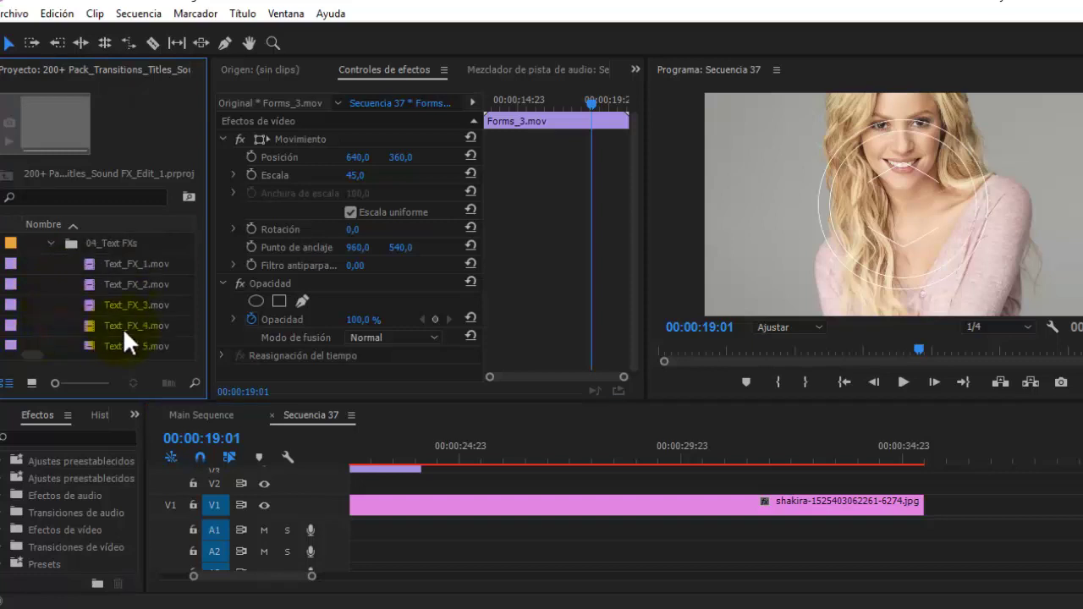
mouse_move(120, 307)
left_mouse_down()
mouse_move(468, 482)
mouse_move(538, 458)
left_mouse_up()
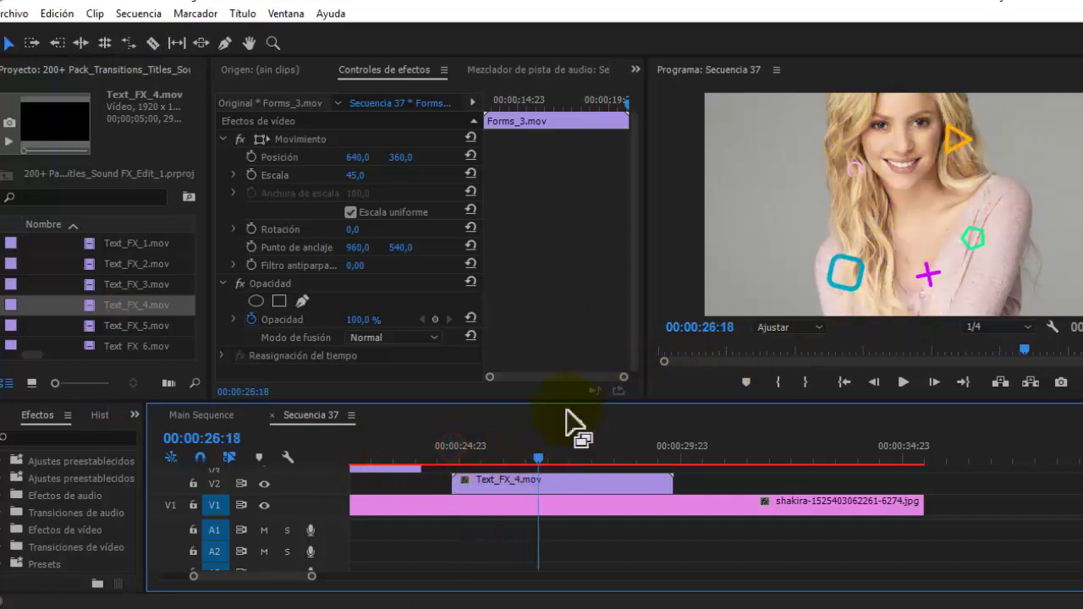
left_click_drag(536, 456, 637, 460)
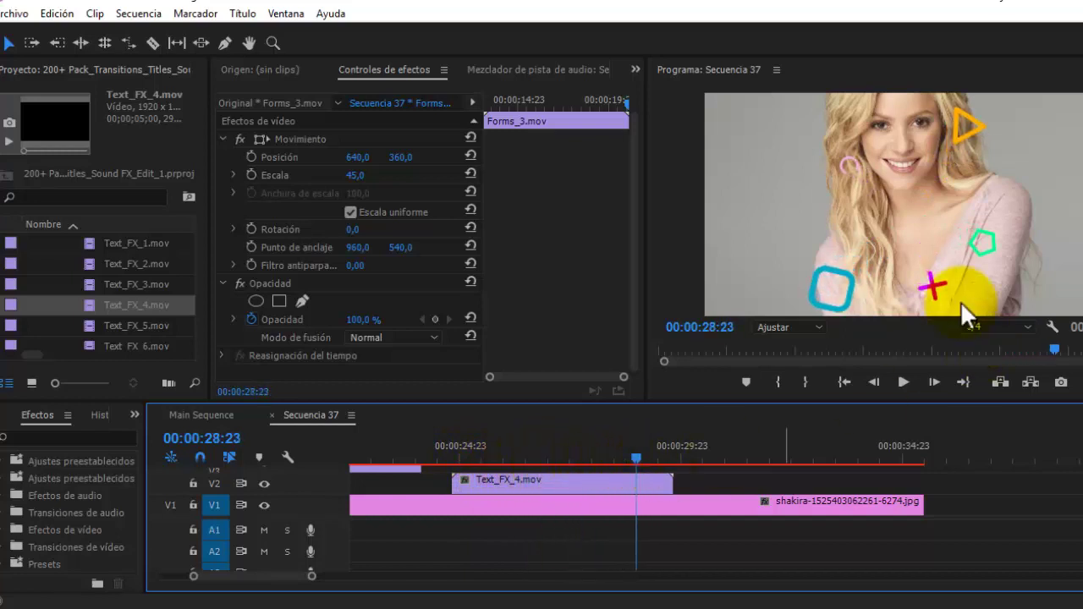
left_click(506, 489)
key("Delete")
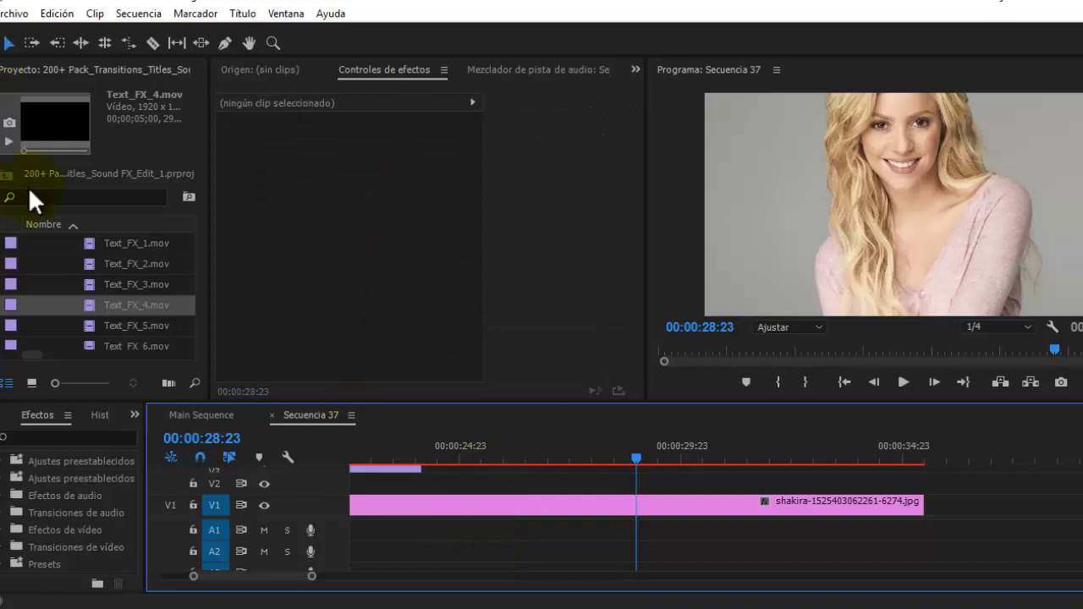
Collapse 04_Text FXs, open 05_Glitch FX and drag Glitch Lines 1 toward the sequence
scroll(96, 284, "up", 3)
scroll(92, 285, "up", 1)
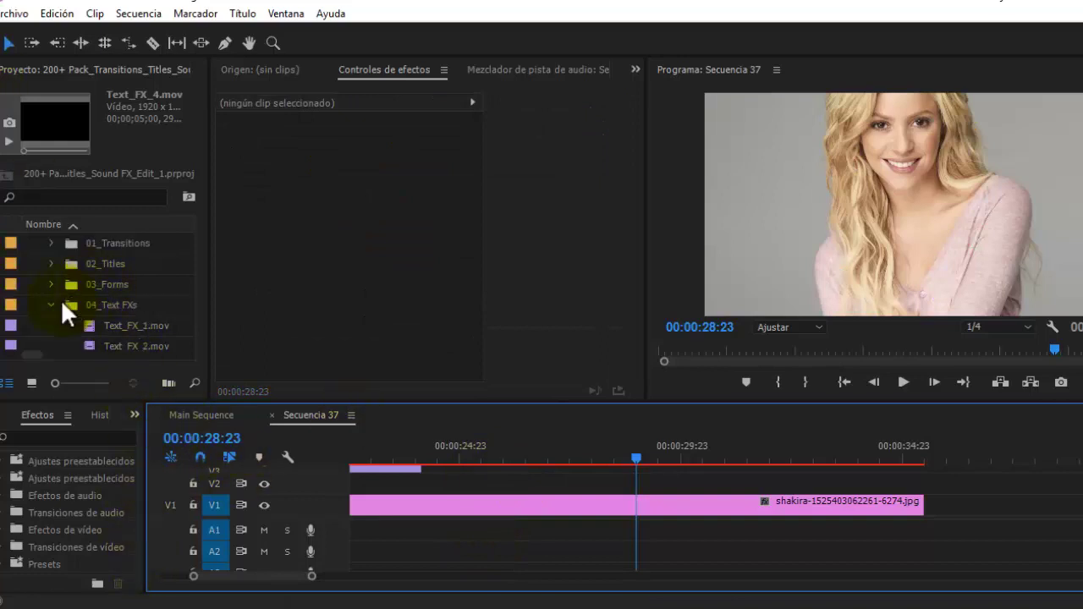
left_click(49, 305)
scroll(52, 306, "down", 1)
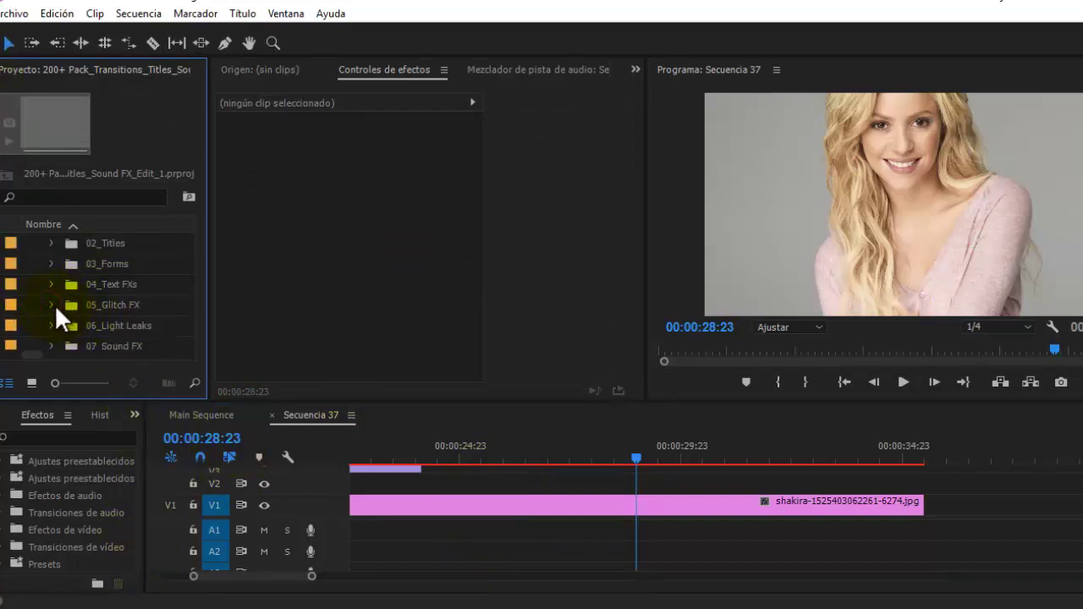
left_click(50, 305)
scroll(95, 329, "down", 2)
scroll(96, 329, "down", 5)
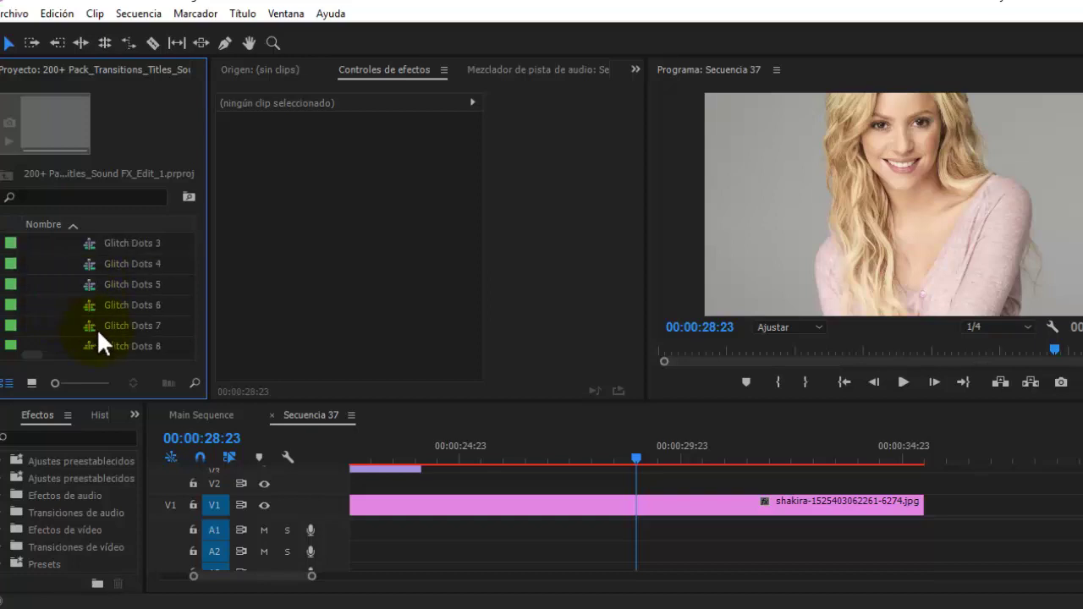
scroll(97, 331, "down", 3)
left_click_drag(126, 307, 286, 353)
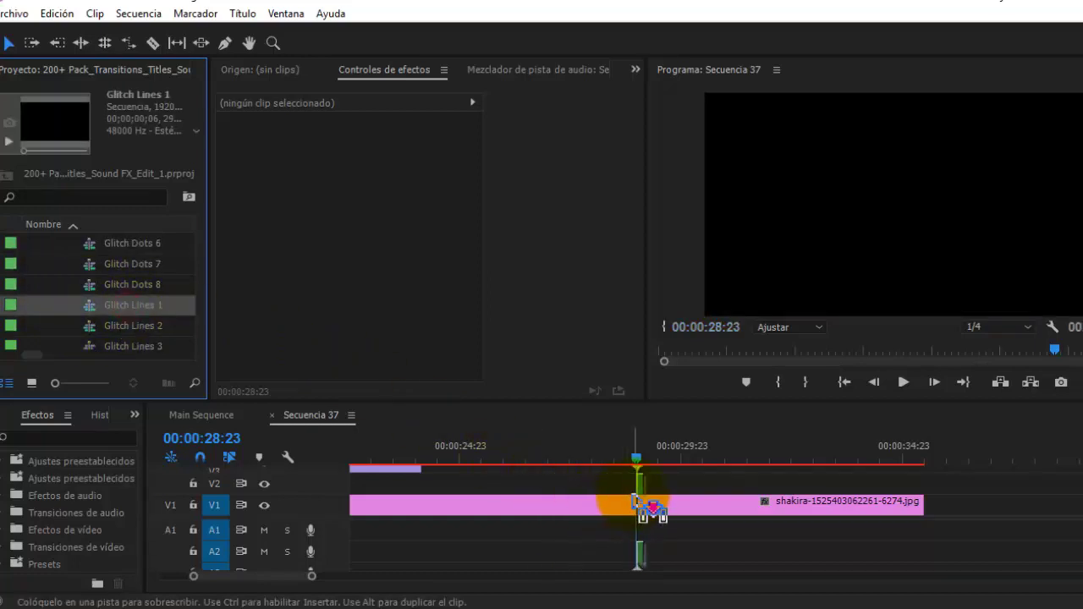
Preview the Glitch Lines 1 overlay on the photo, then delete the clip
left_click_drag(638, 457, 636, 457)
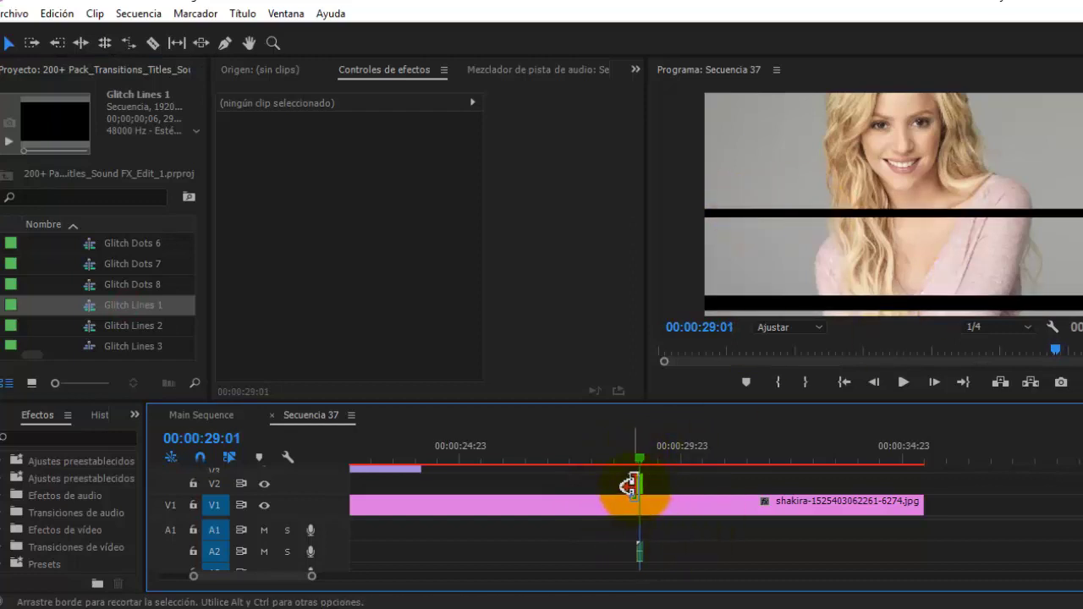
left_click(640, 484)
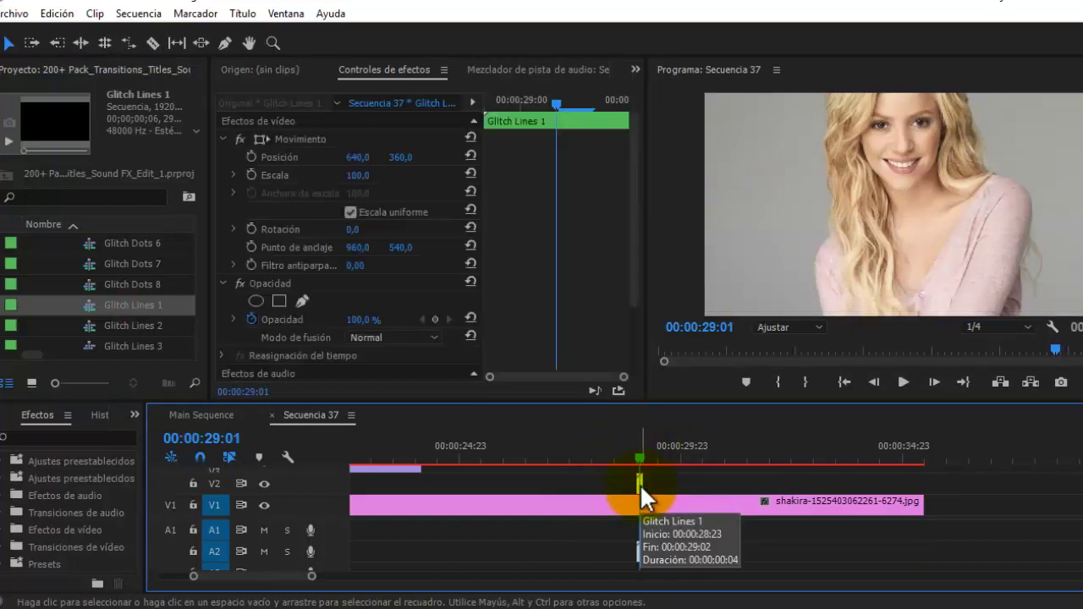
key("Delete")
scroll(17, 269, "up", 2)
scroll(25, 269, "up", 3)
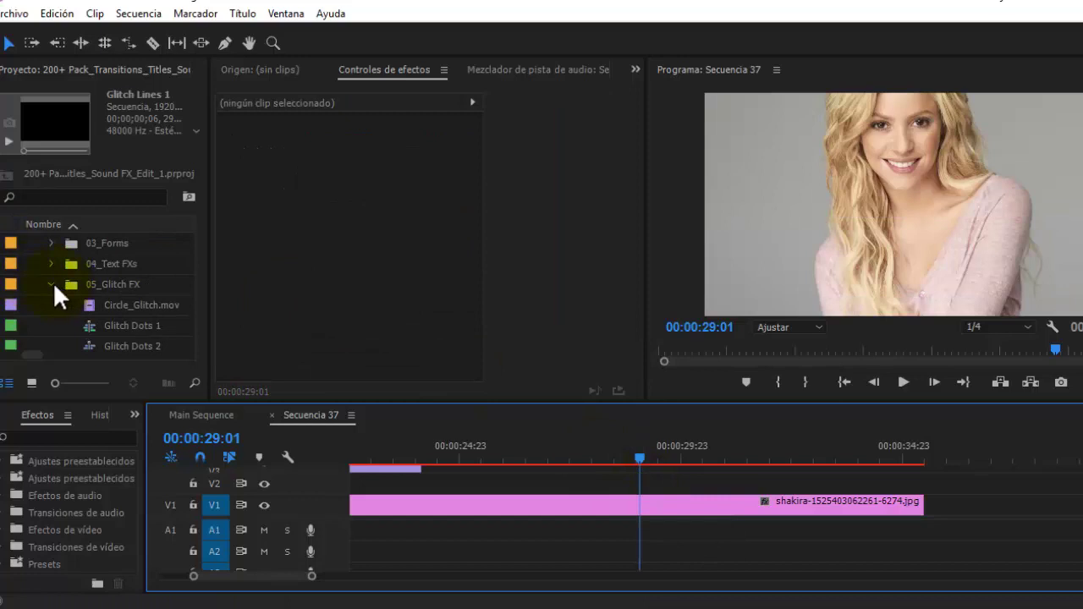
Open 06_Light Leaks and place Light Leaks.mov on V2 over the photo
left_click(52, 281)
left_click(50, 285)
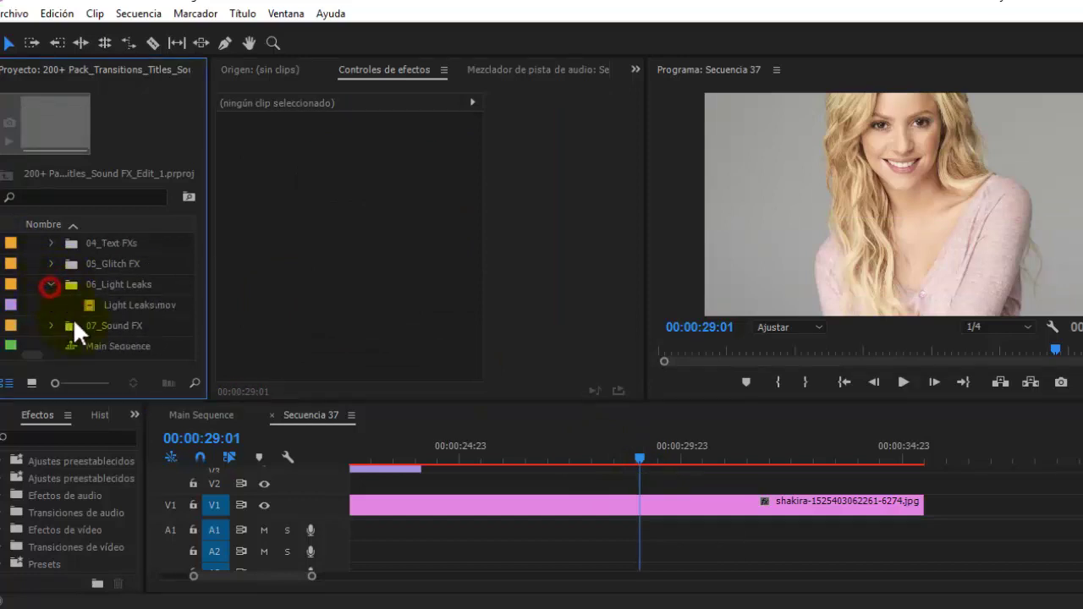
scroll(85, 313, "down", 1)
left_click_drag(127, 285, 514, 495)
mouse_move(641, 454)
left_mouse_down()
mouse_move(776, 457)
mouse_move(682, 448)
left_mouse_up()
Set the Light Leaks.mov blend mode to Pantalla in Effect Controls and preview it
left_click(638, 478)
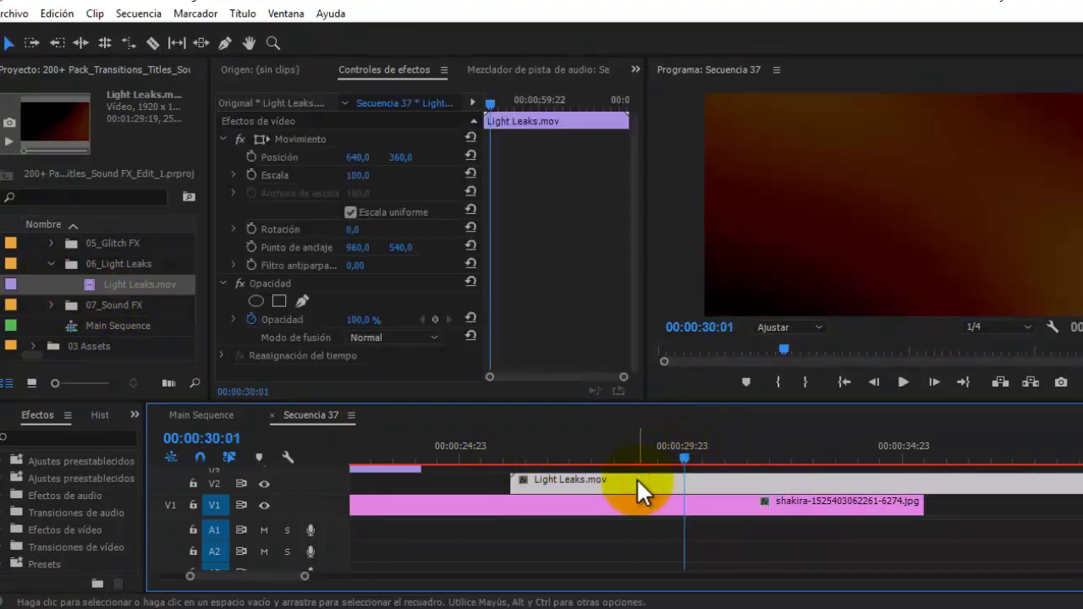
left_click(372, 76)
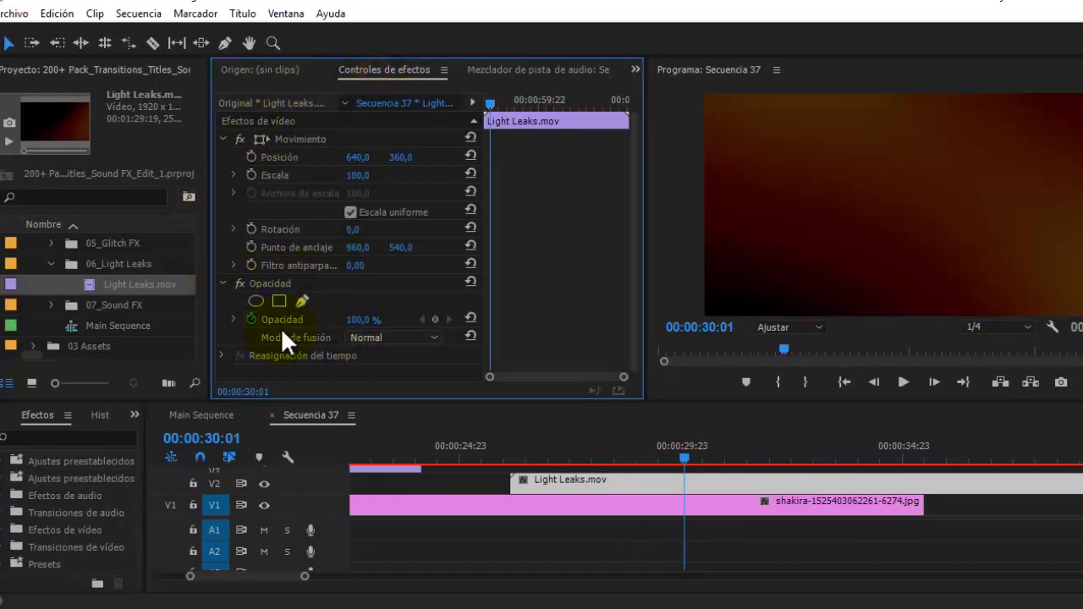
left_click(386, 335)
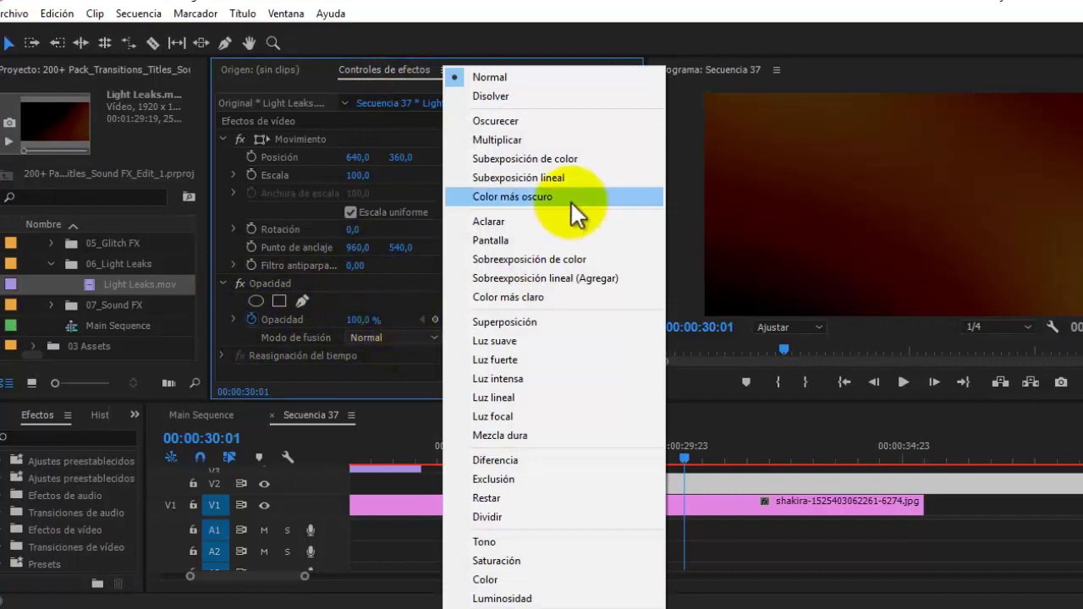
left_click(527, 240)
mouse_move(684, 454)
left_mouse_down()
mouse_move(835, 458)
mouse_move(704, 470)
left_mouse_up()
Delete the Light Leaks clip, open 07_Sound FX, and return the playhead to the opening clips
key("Delete")
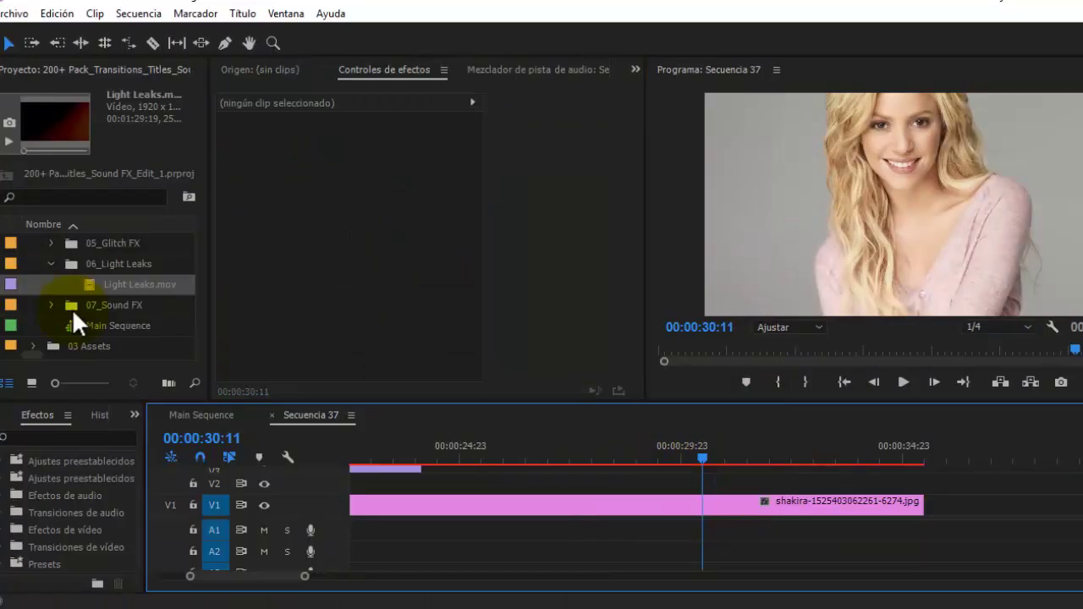
left_click(52, 303)
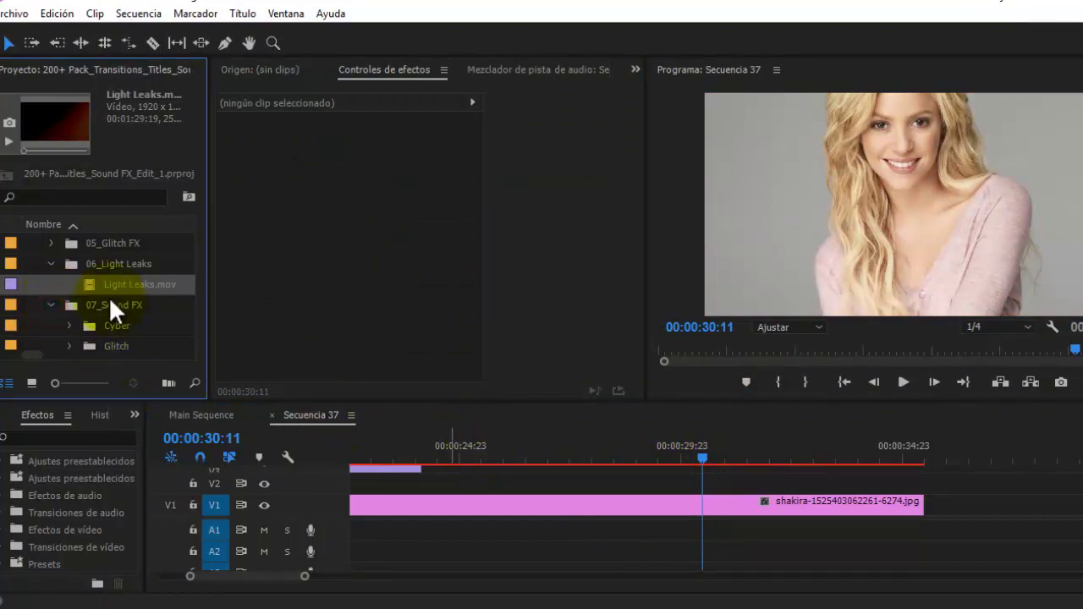
scroll(109, 298, "down", 1)
scroll(106, 324, "down", 2)
scroll(106, 323, "up", 1)
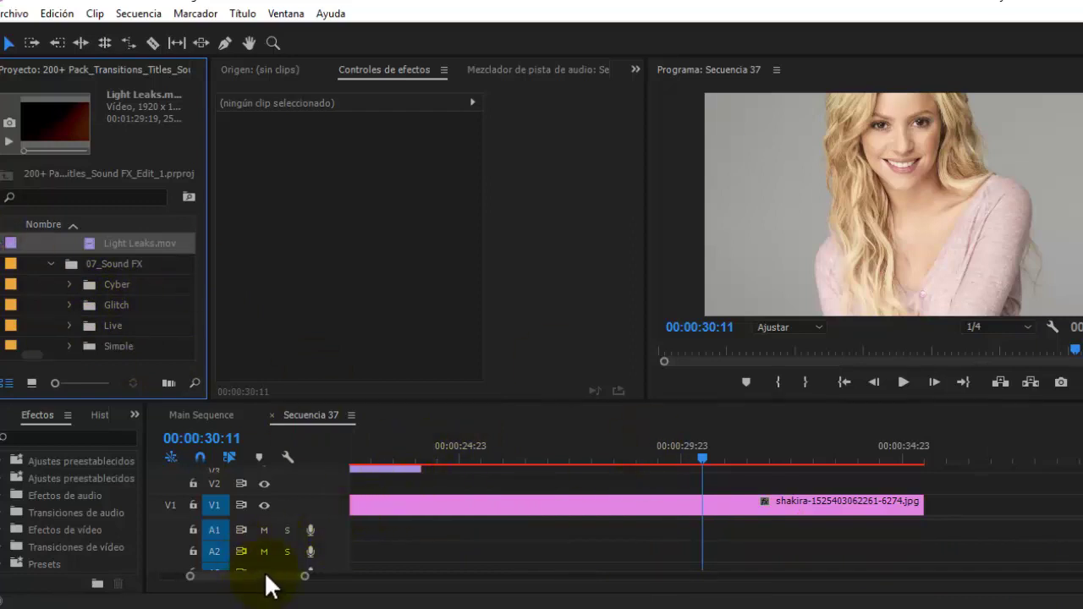
left_click_drag(266, 577, 240, 576)
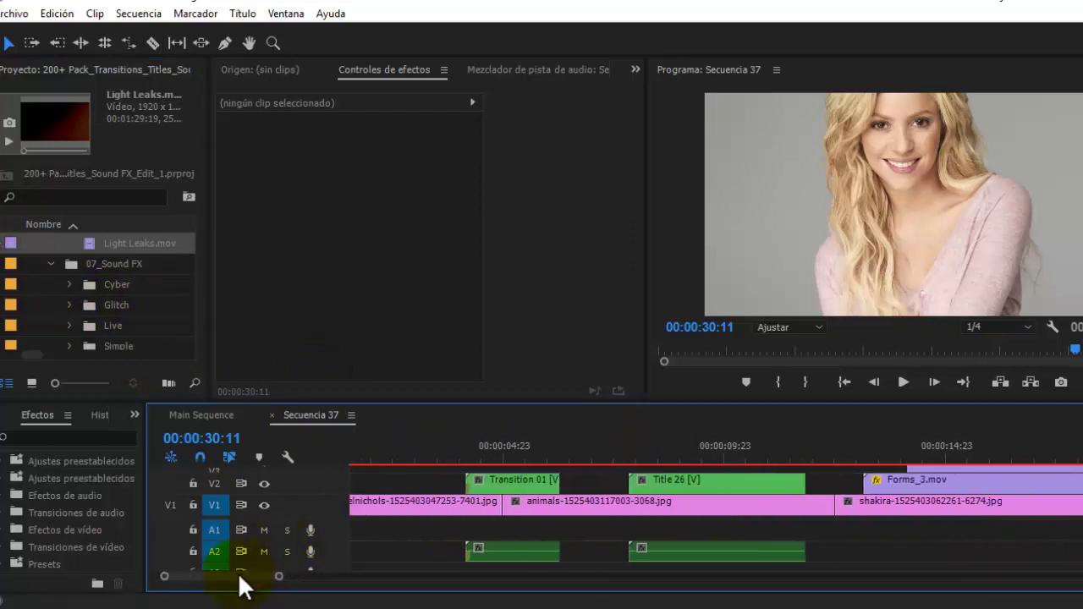
mouse_move(462, 448)
left_mouse_down()
mouse_move(569, 451)
mouse_move(469, 450)
left_mouse_up()
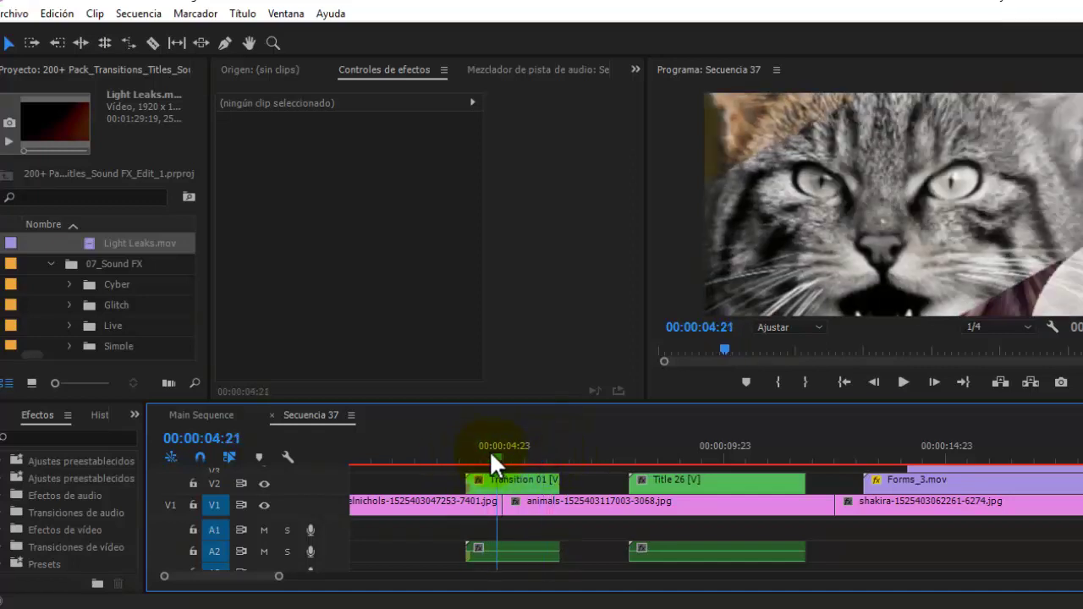
Drop 03.wav from the Cyber folder onto a new audio track under Transition 01
scroll(75, 325, "down", 1)
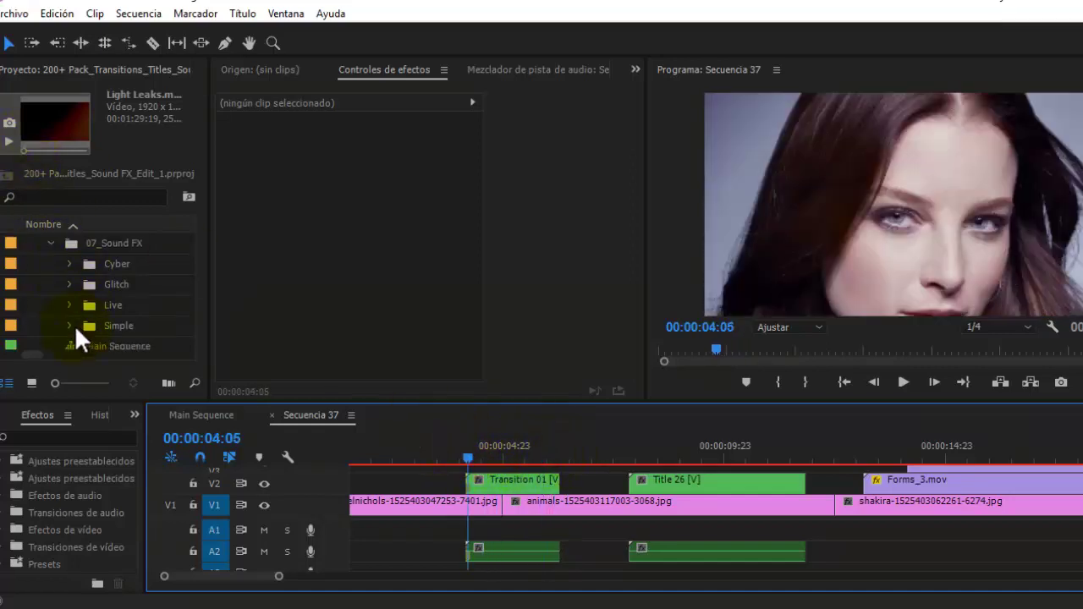
left_click(68, 263)
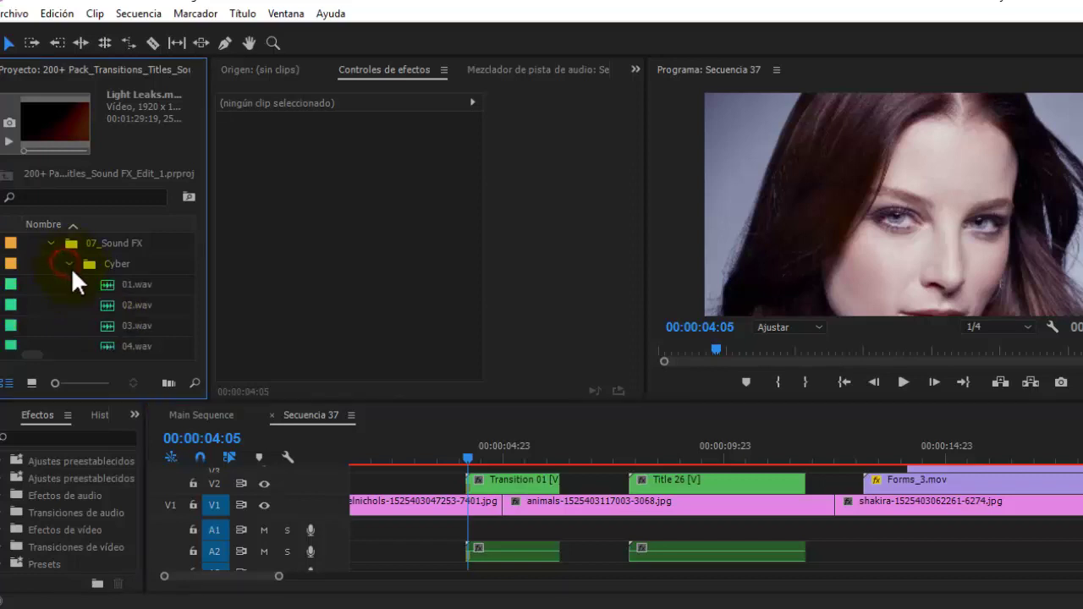
scroll(84, 288, "down", 1)
mouse_move(101, 302)
left_mouse_down()
mouse_move(312, 418)
mouse_move(457, 580)
mouse_move(458, 569)
left_mouse_up()
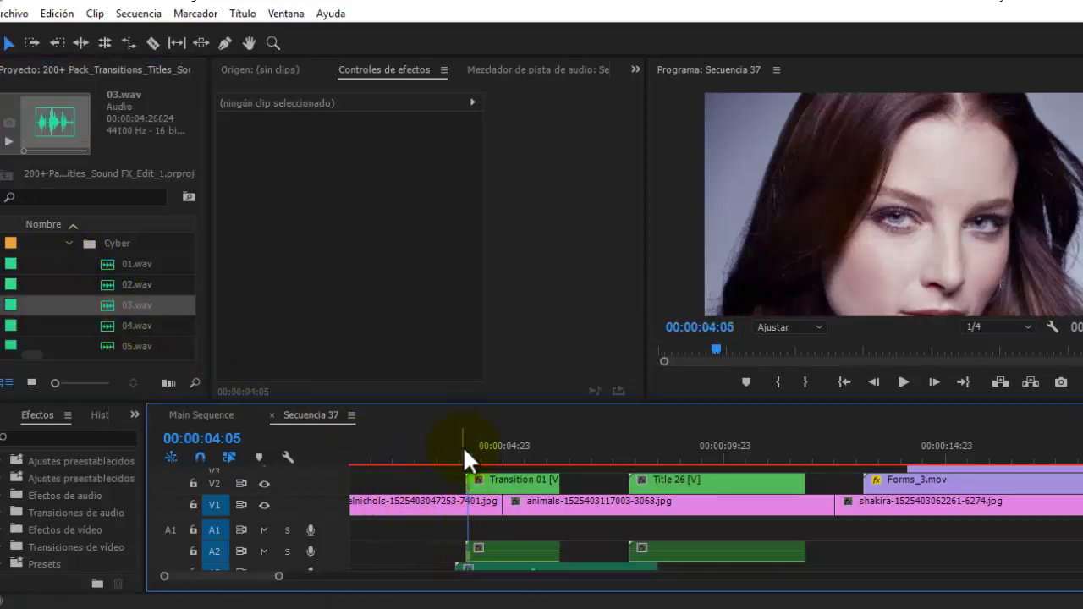
mouse_move(466, 459)
left_mouse_down()
mouse_move(449, 460)
mouse_move(472, 462)
mouse_move(462, 462)
left_mouse_up()
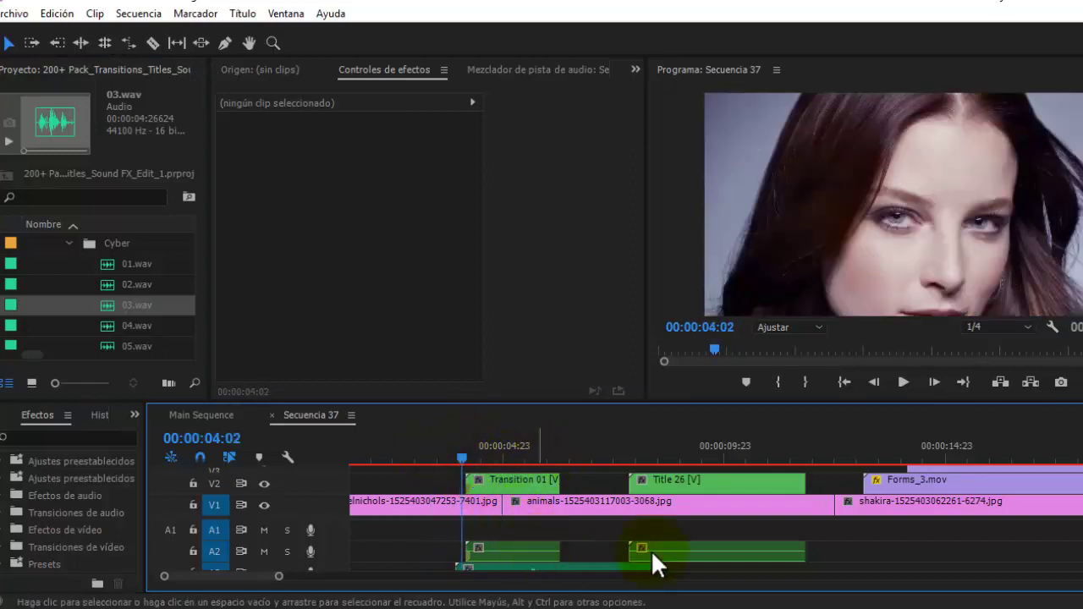
Shift 03.wav about a second earlier, play the sequence to hear it, and close Cyber
scroll(550, 542, "down", 2)
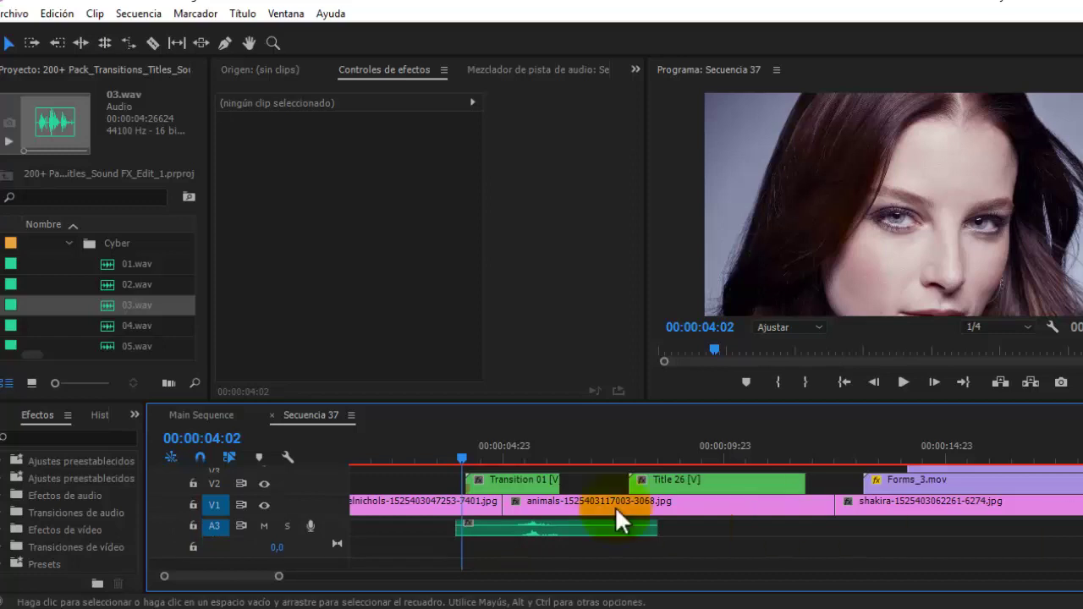
left_click_drag(546, 527, 497, 527)
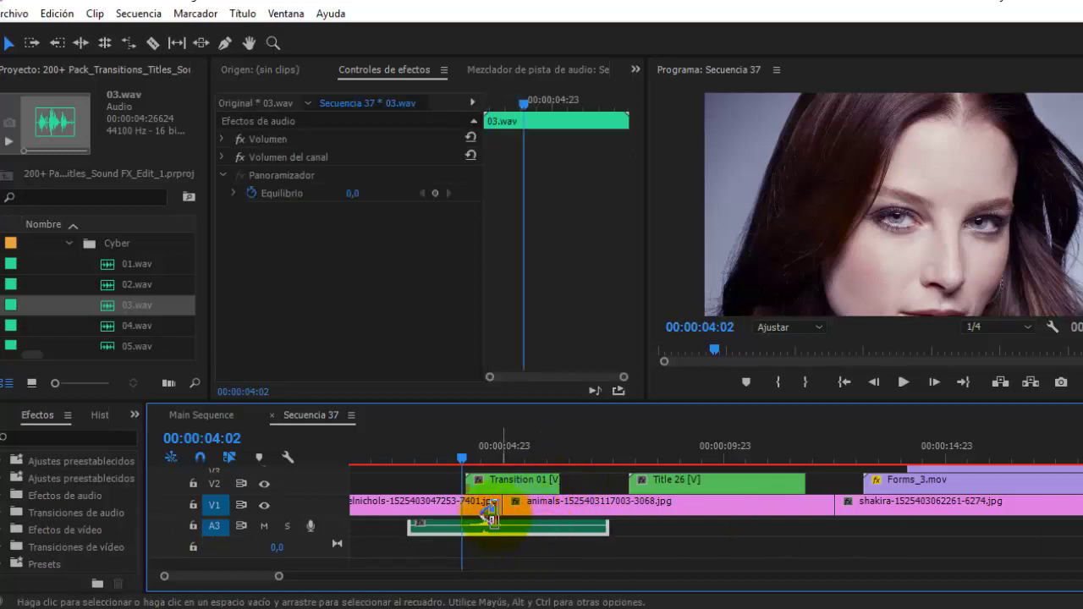
mouse_move(459, 450)
left_mouse_down()
mouse_move(409, 458)
mouse_move(550, 447)
mouse_move(434, 449)
left_mouse_up()
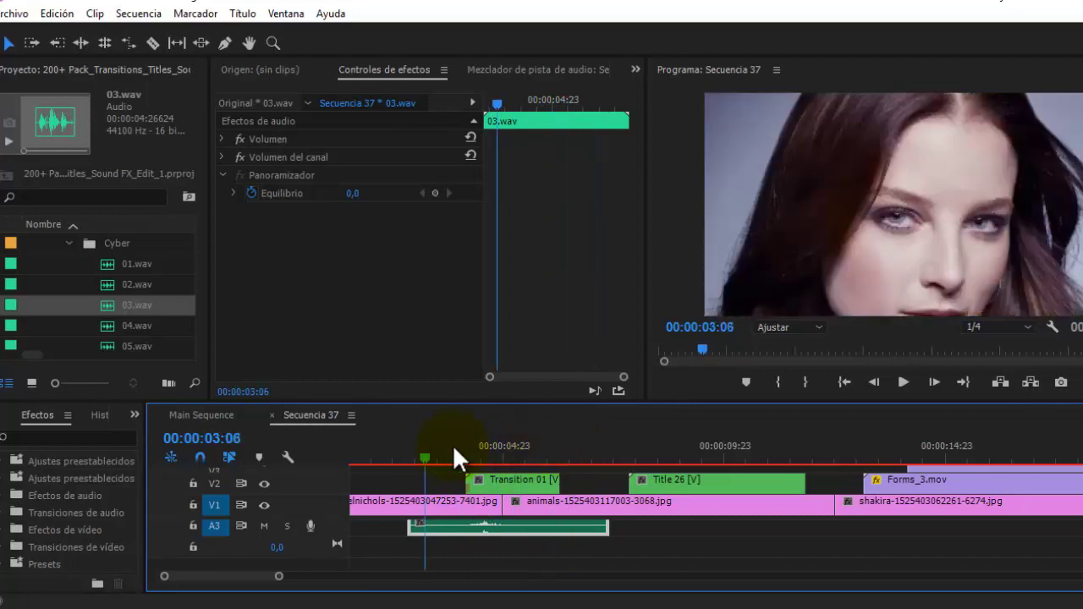
left_click(903, 383)
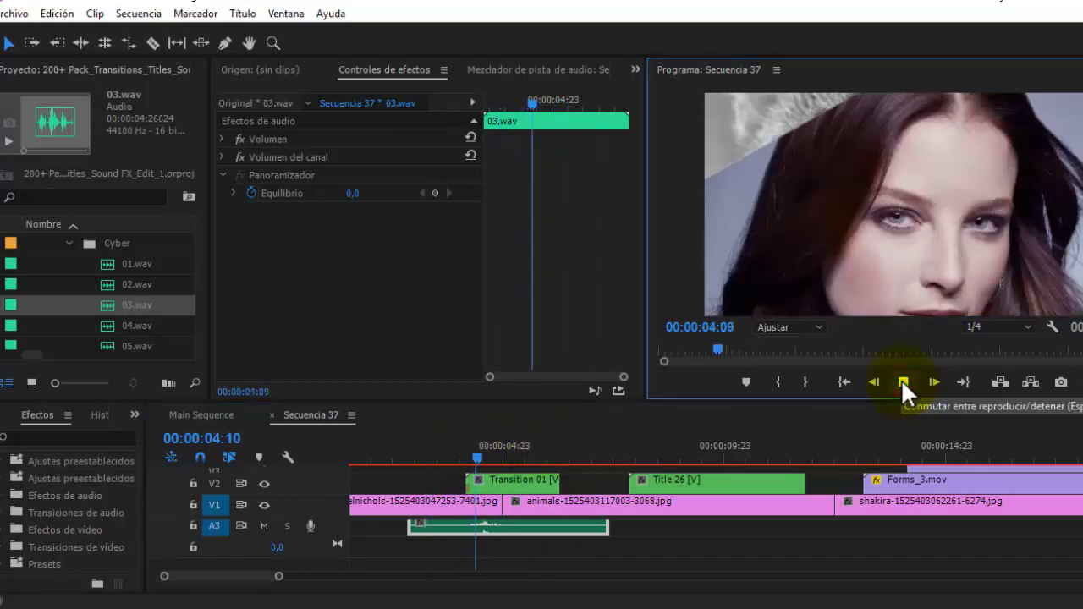
left_click(901, 380)
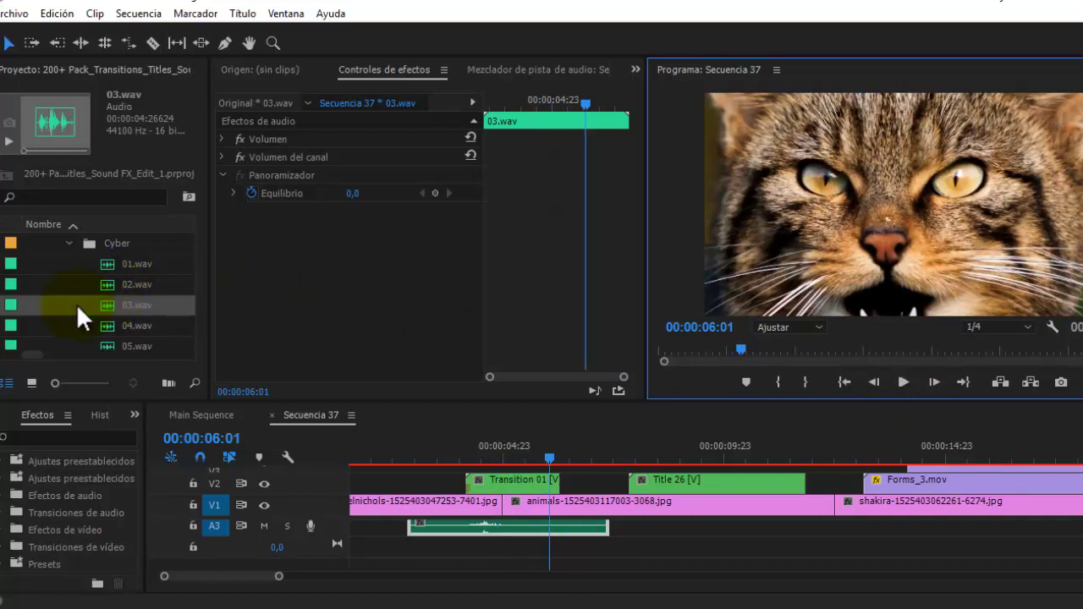
scroll(75, 308, "up", 1)
left_click(69, 263)
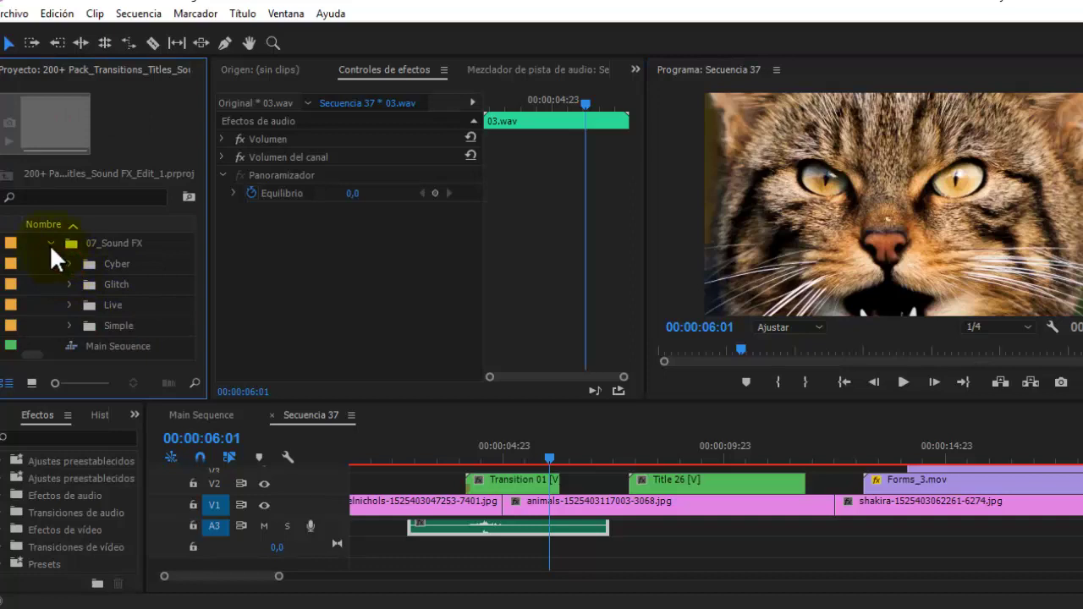
Collapse 07_Sound FX to reveal the 03 Assets bin, photos and Secuencia 37
left_click(51, 243)
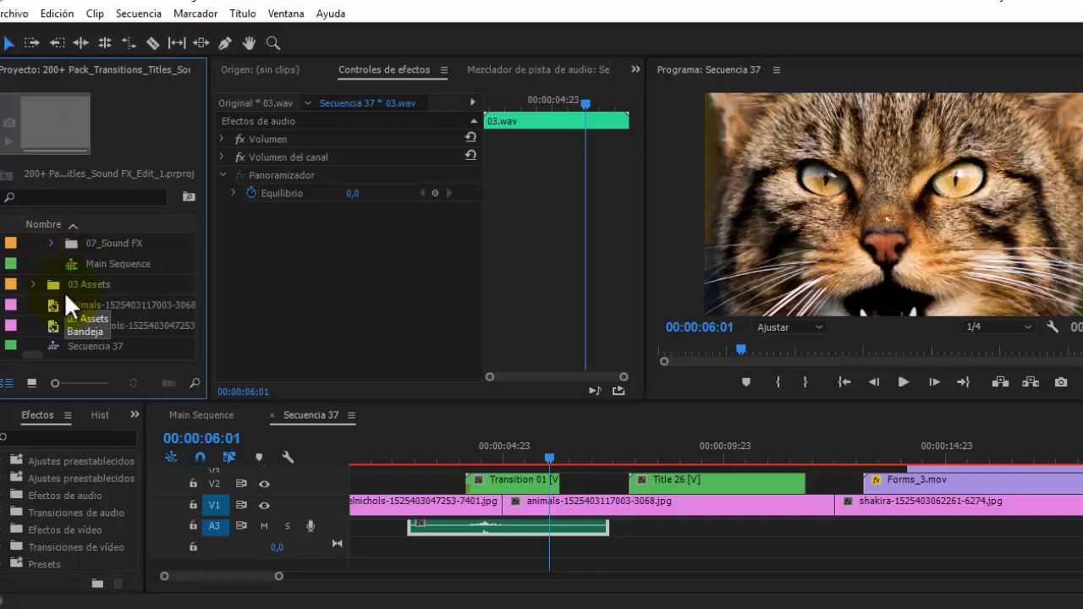